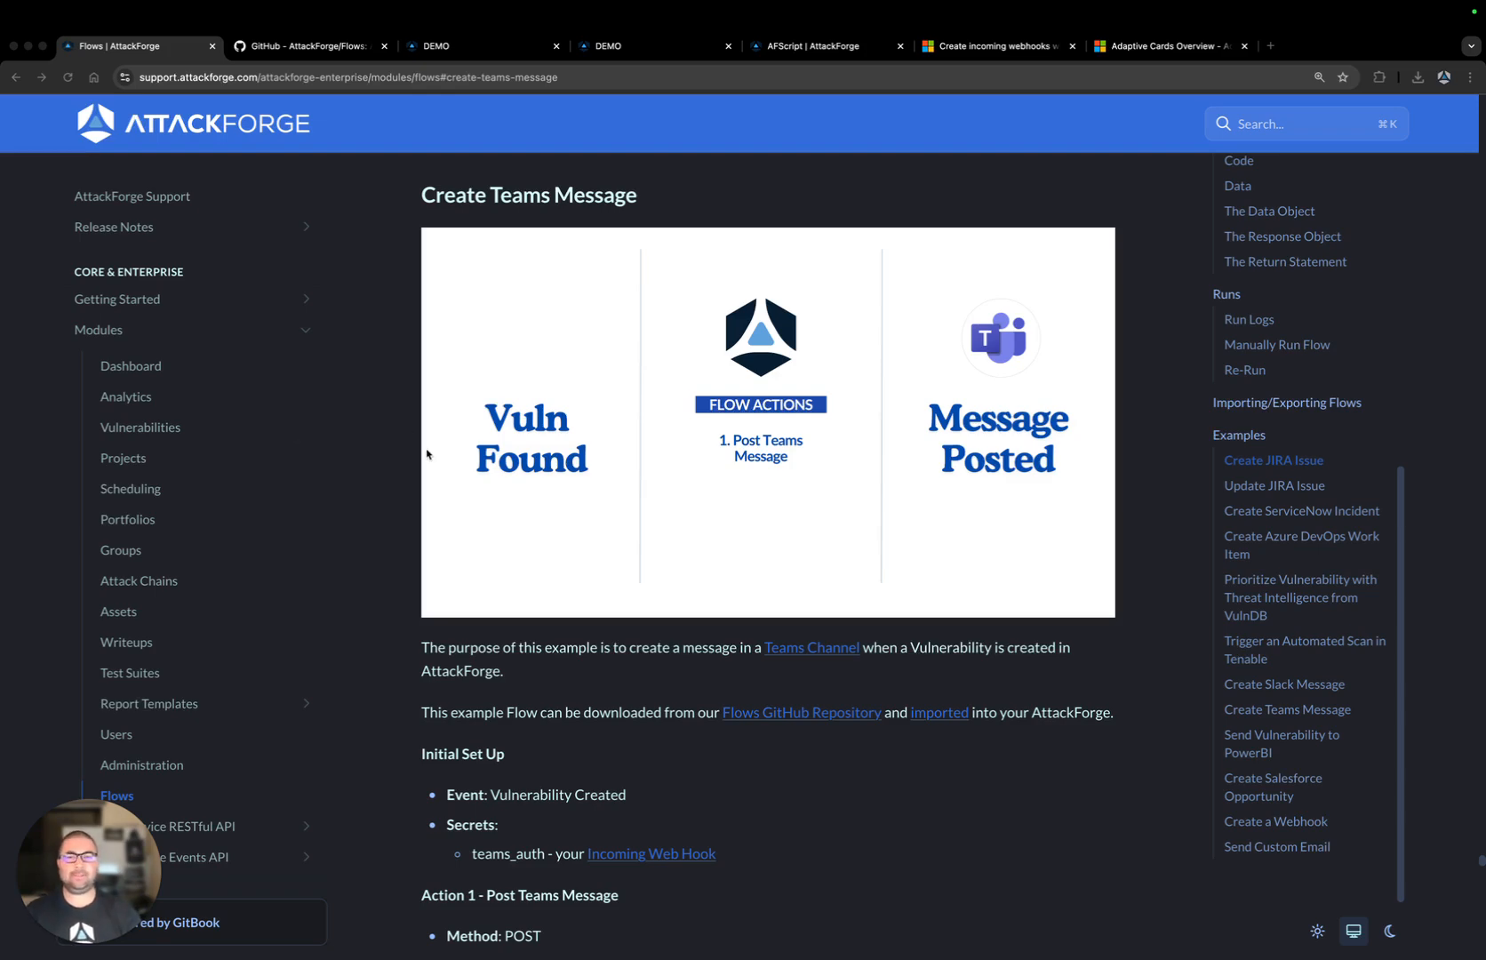
Review the initial setup and action details of the Create Teams Message example in the Flows documentation
scroll(444, 458, down, 6)
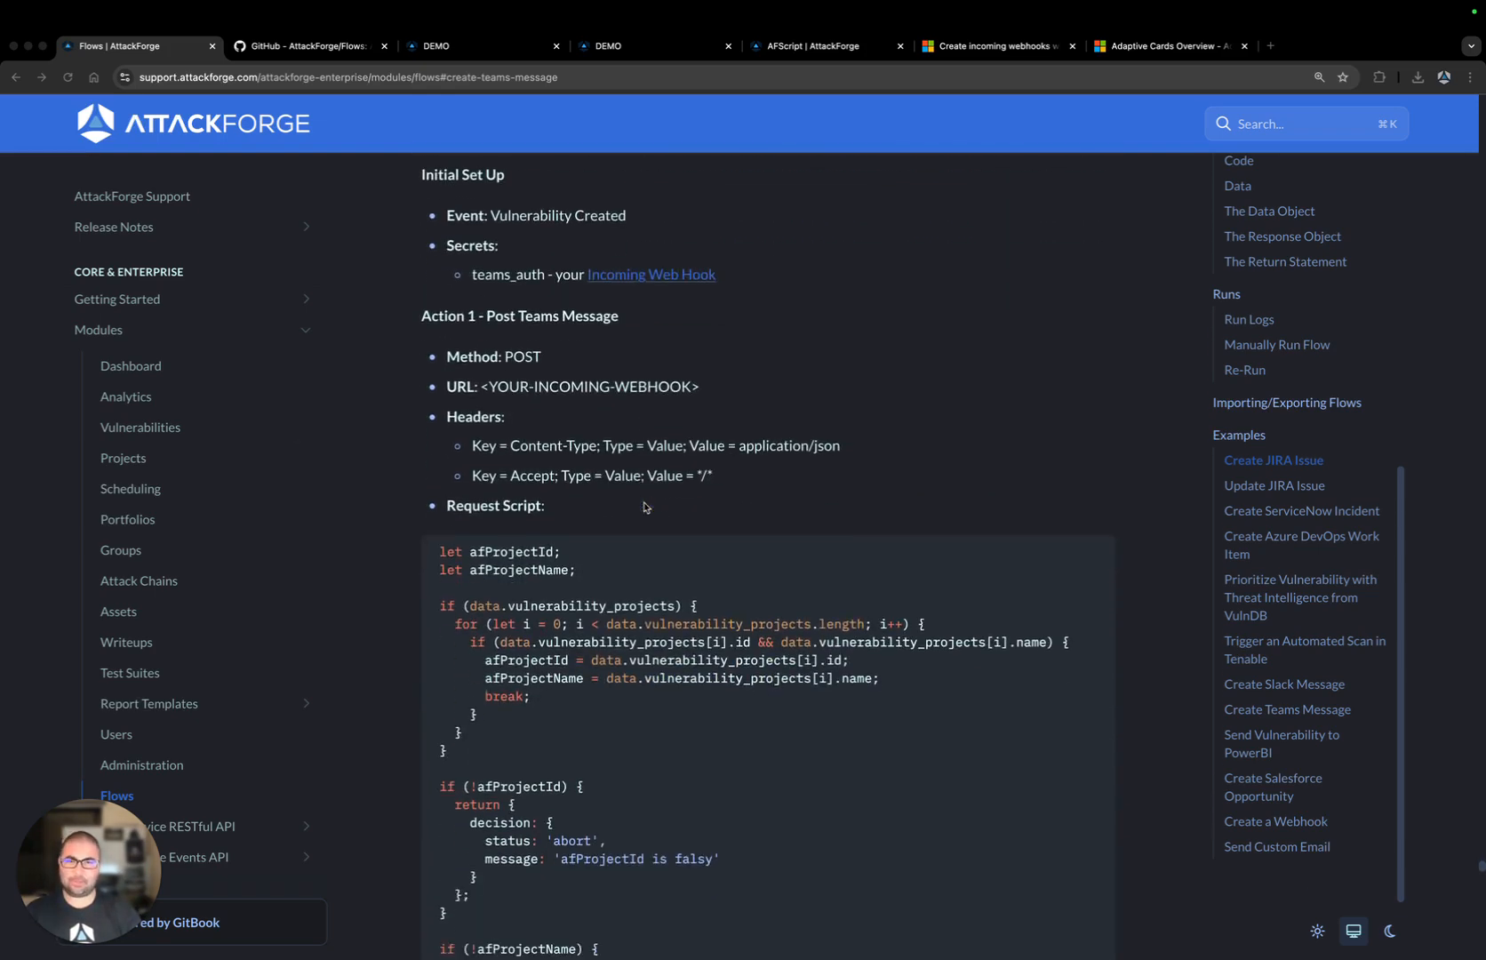
scroll(641, 498, up, 7)
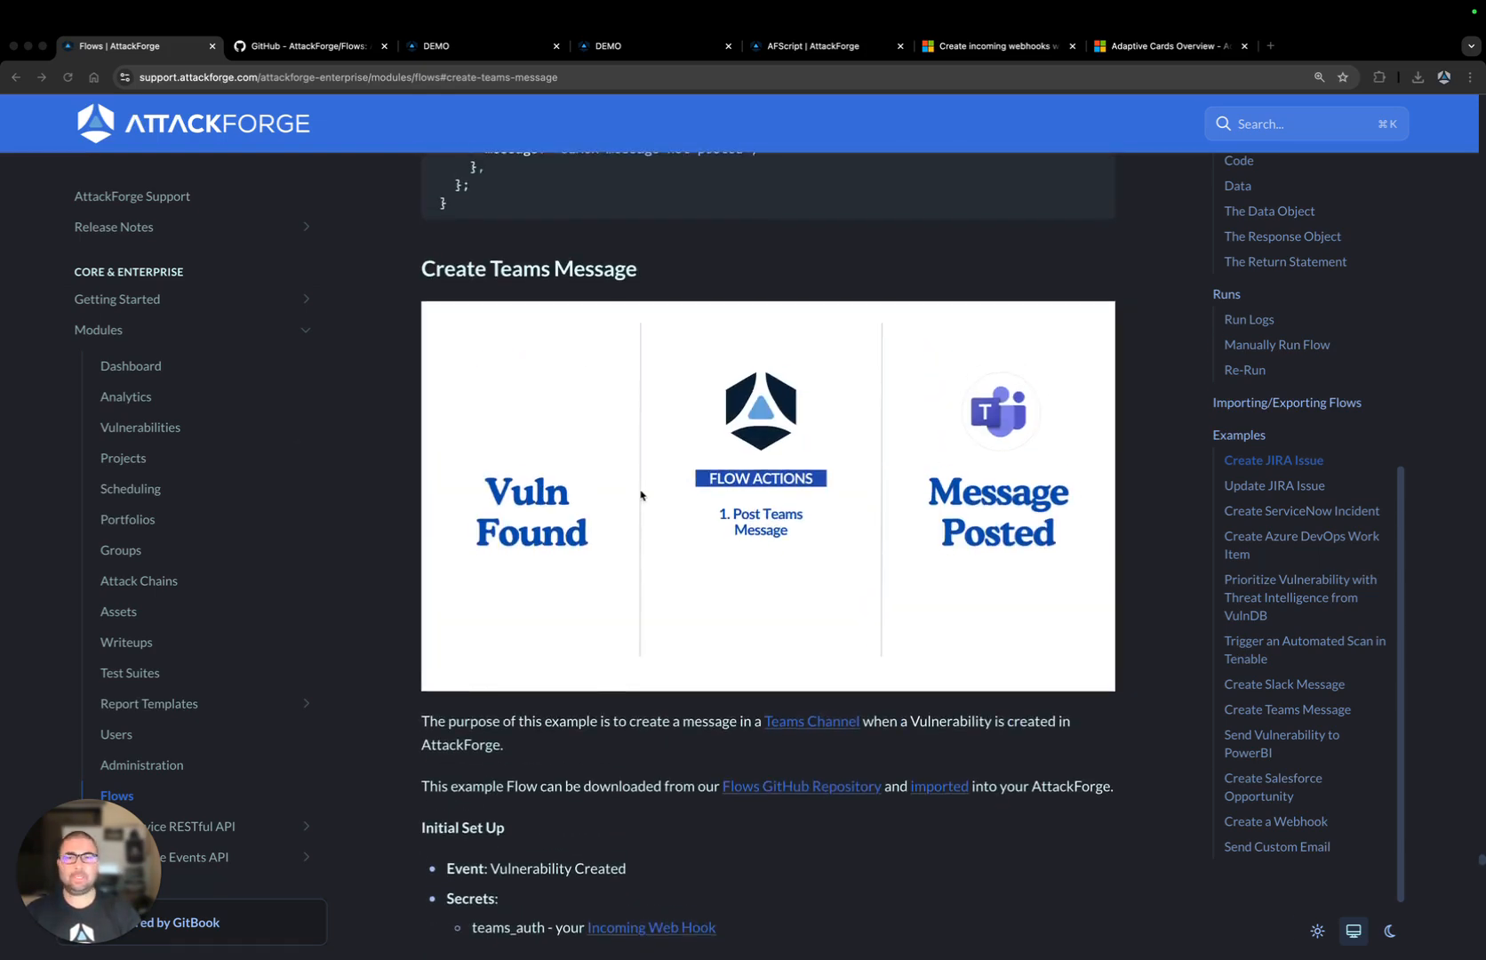
scroll(640, 495, down, 1)
Open the Microsoft Teams folder in the AttackForge Flows repository on GitHub
click(293, 46)
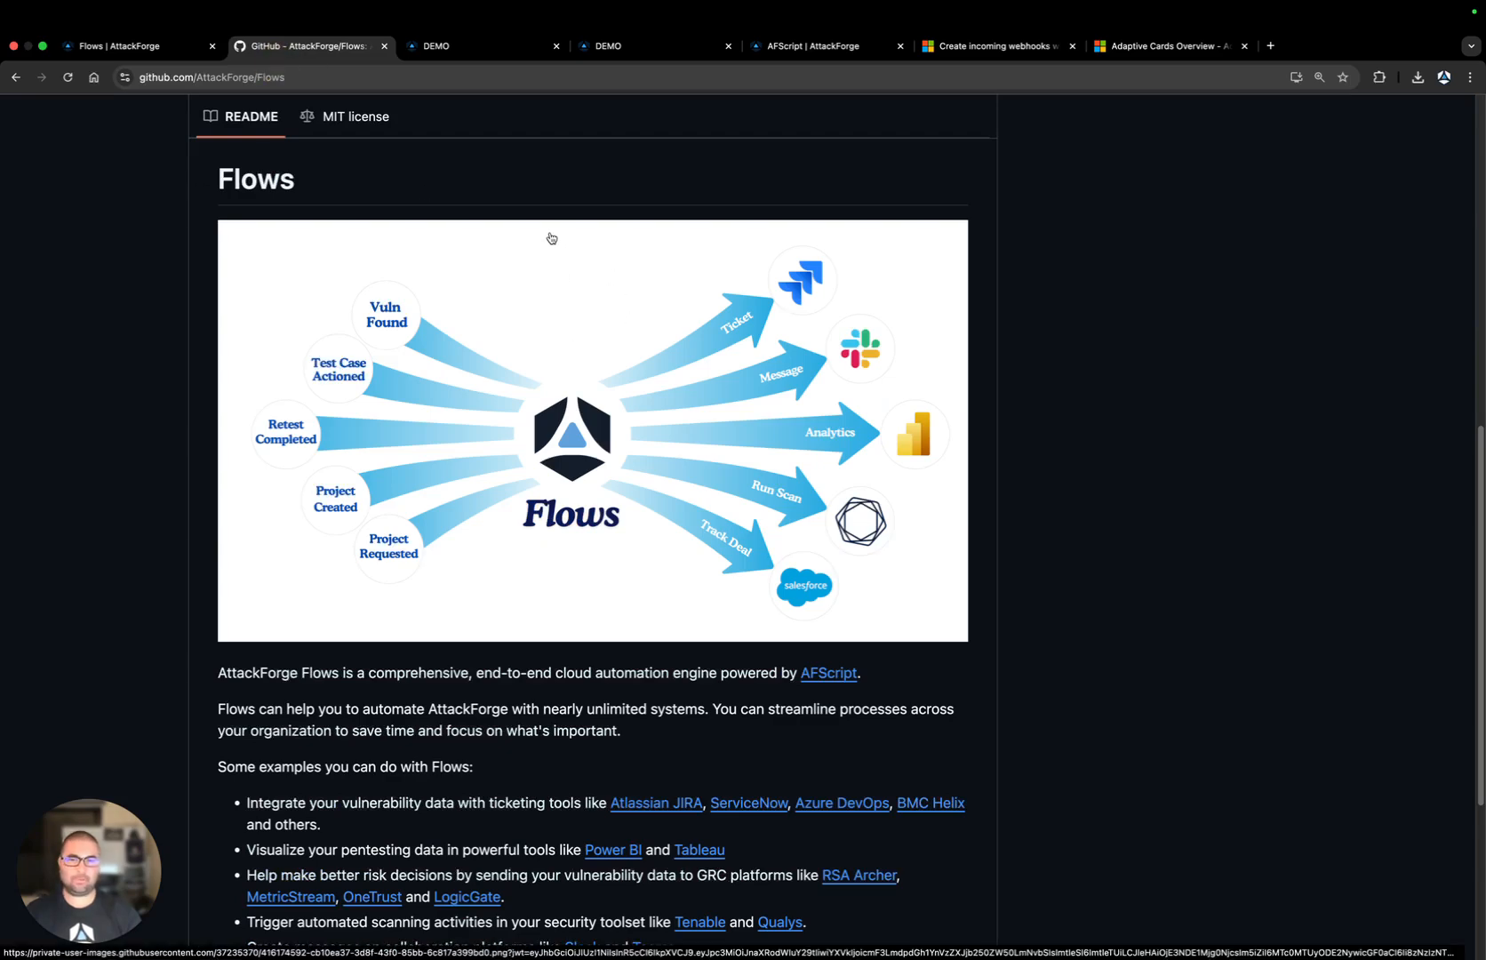
scroll(551, 238, up, 10)
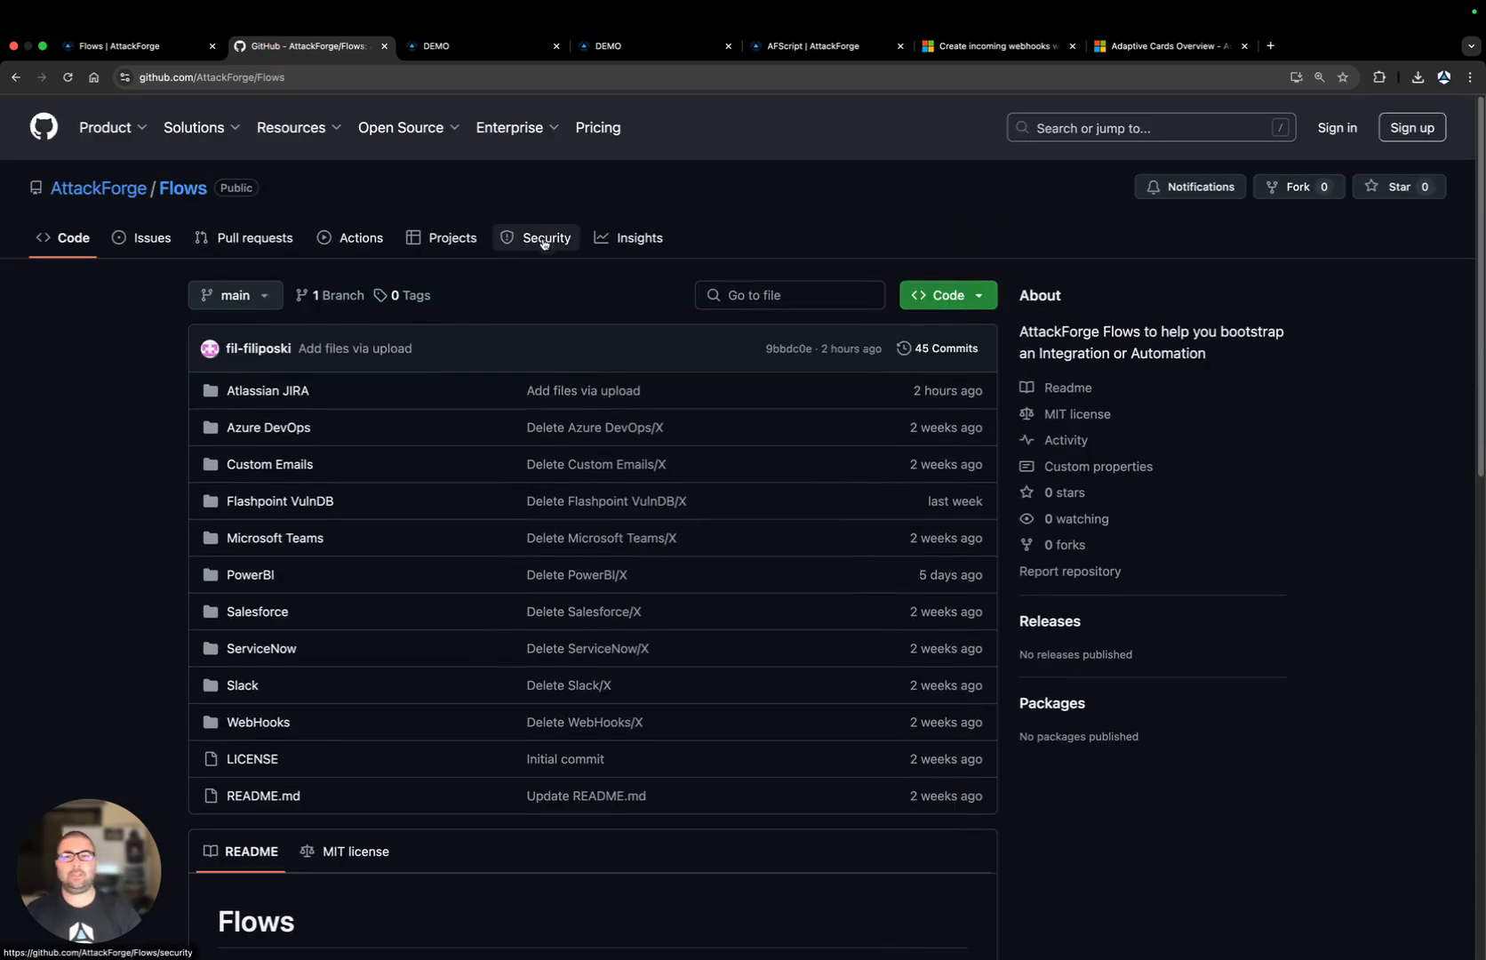
scroll(516, 316, down, 1)
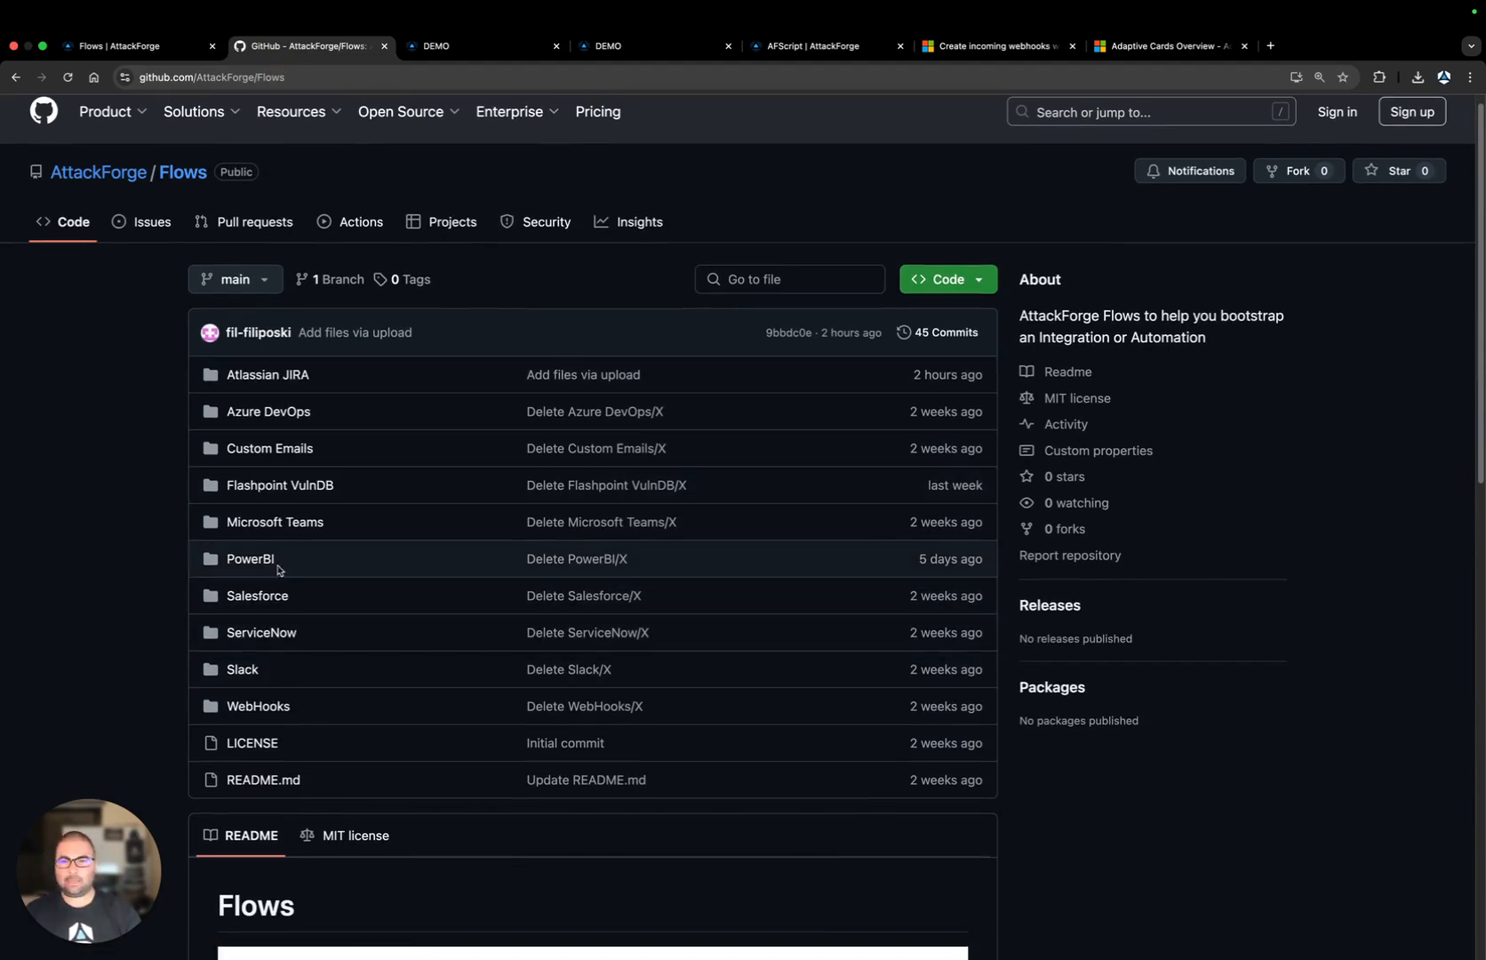
click(282, 523)
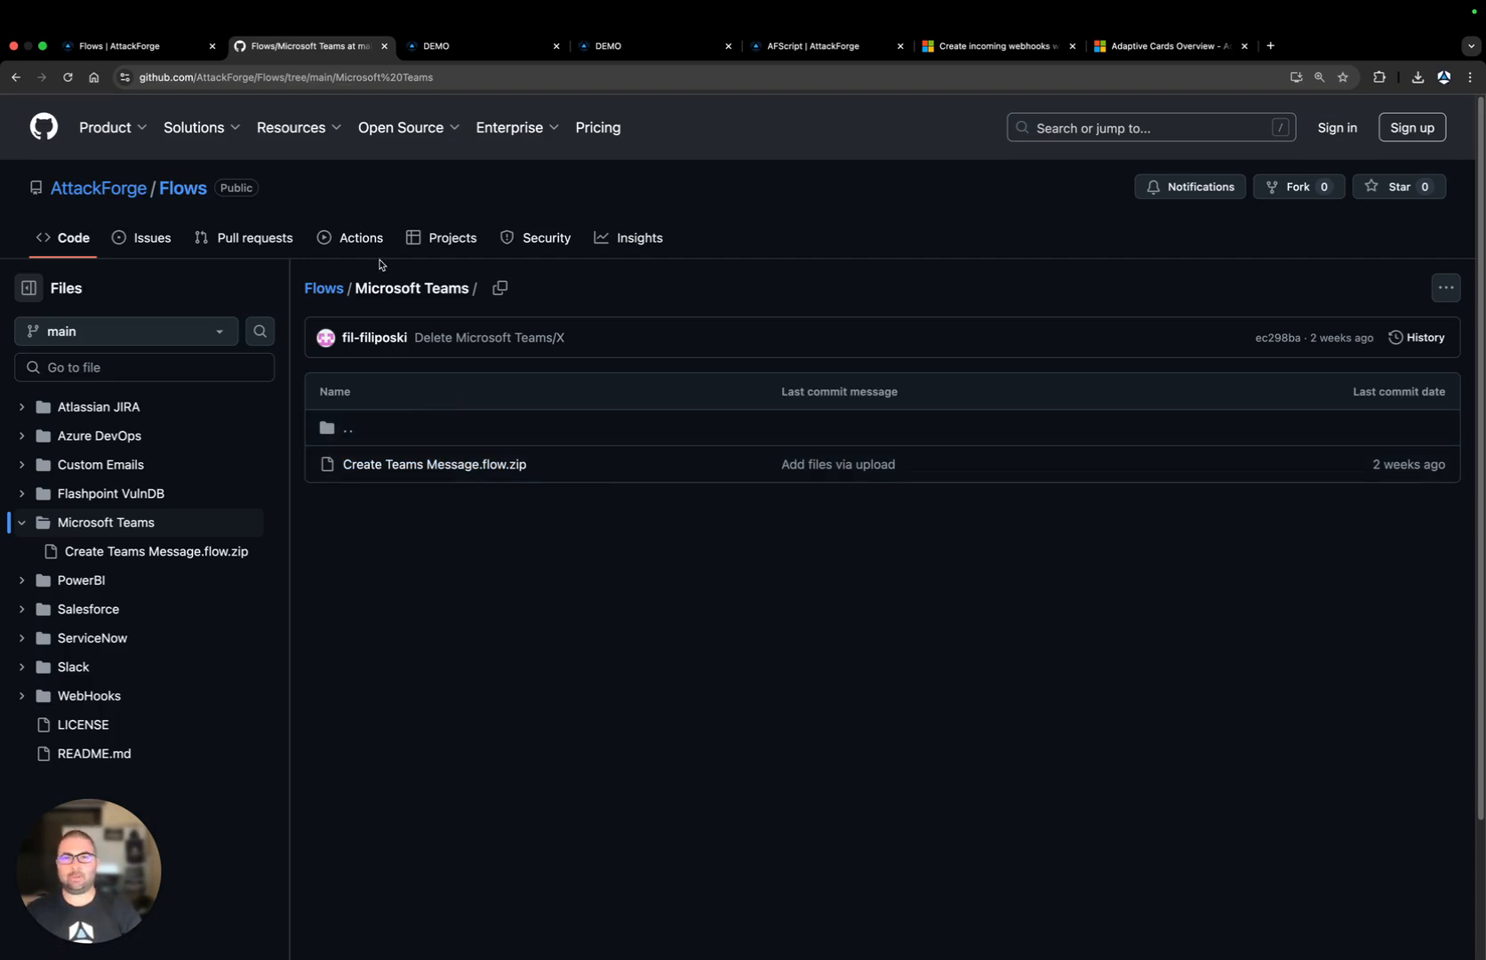
Start a new vulnerability in the ACME Corp. Web App Pentest project using the Reflected Cross Site Scripting writeup
mouse_move(455, 127)
click(441, 47)
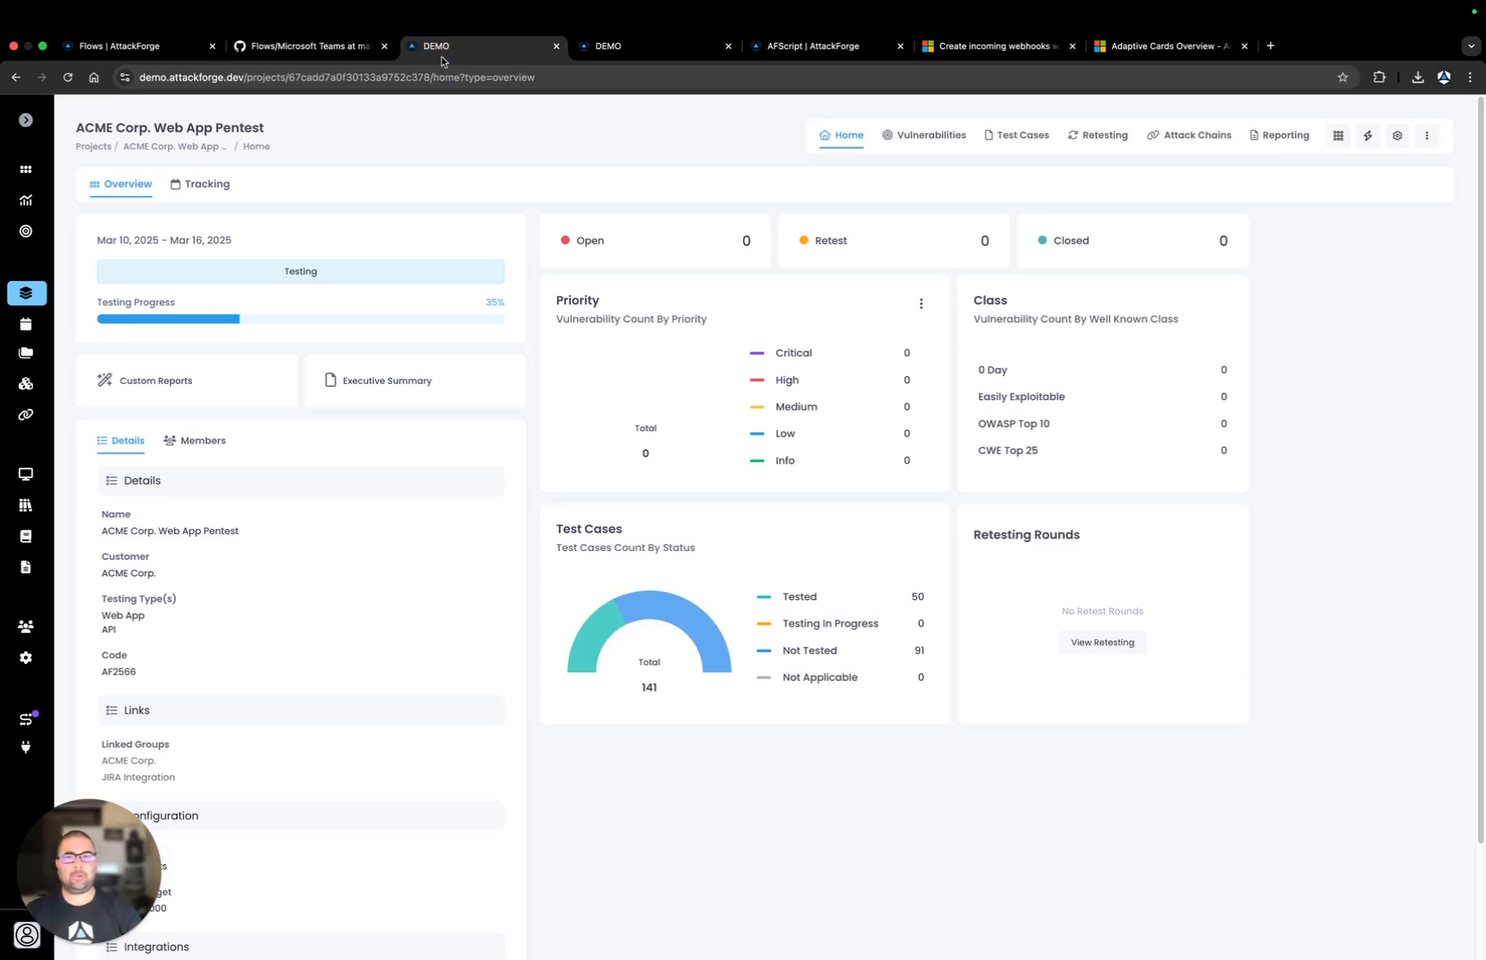
click(1368, 135)
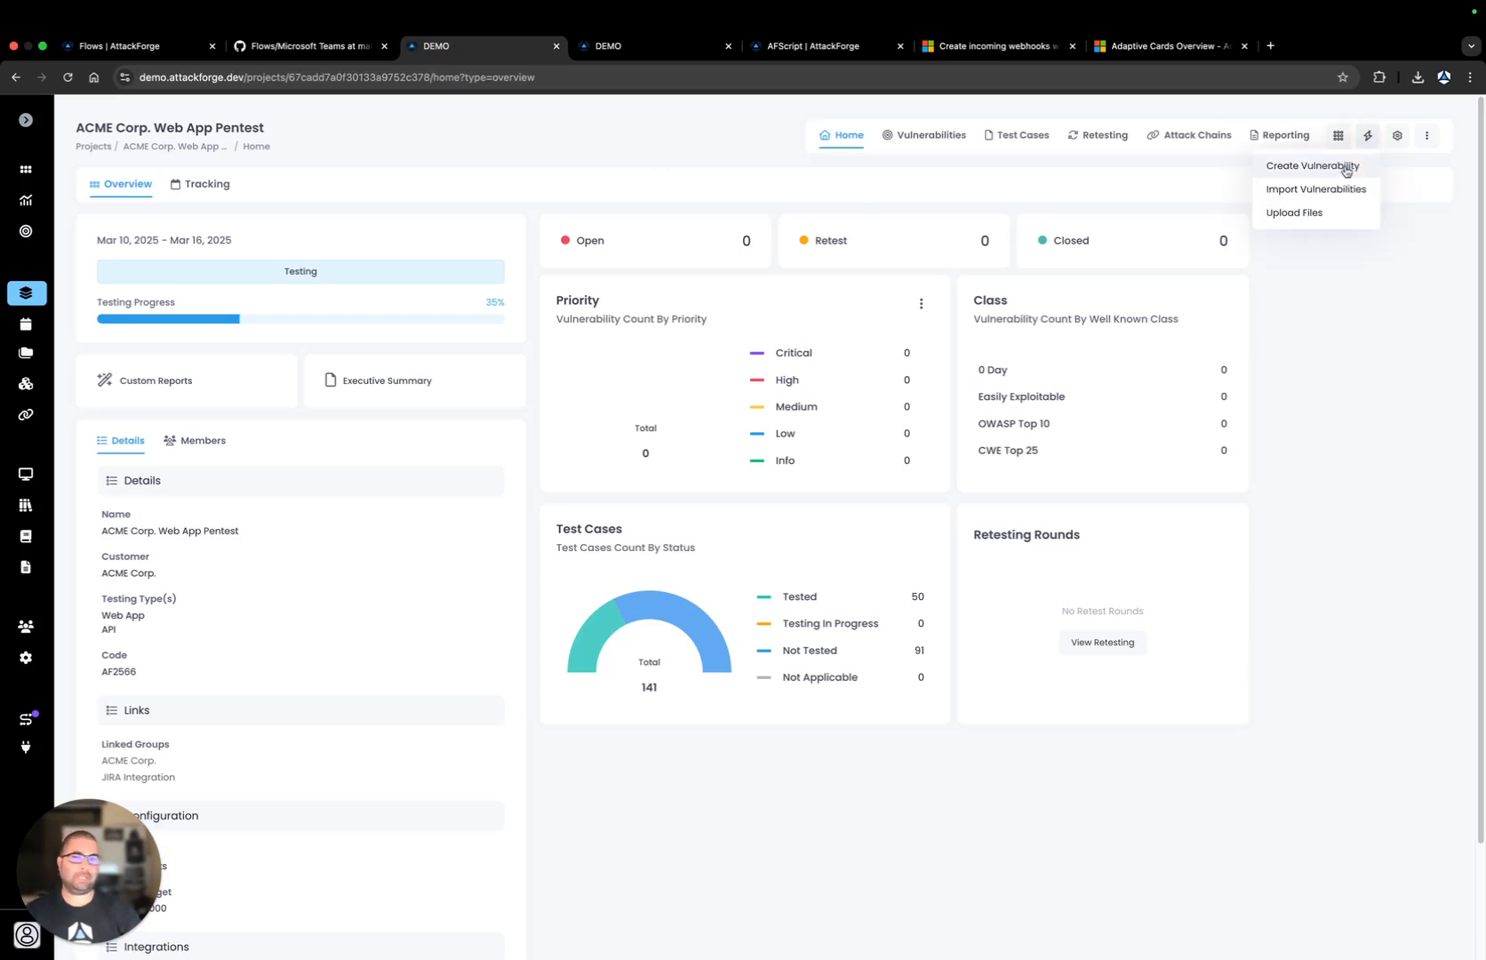
click(1347, 170)
click(412, 301)
text(reflected cross)
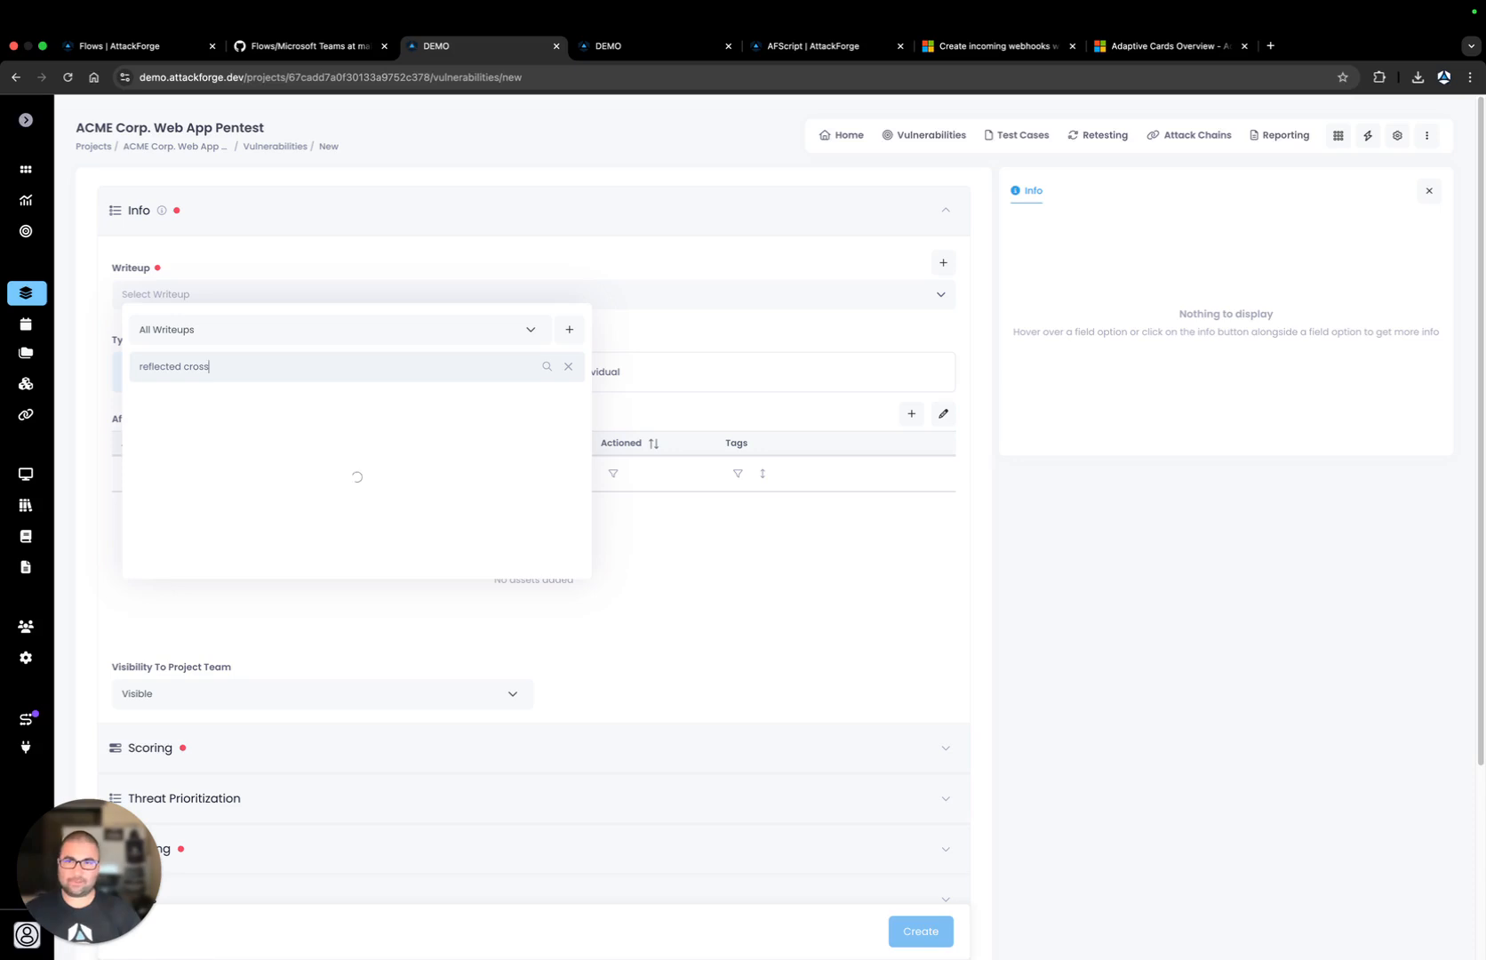
click(281, 408)
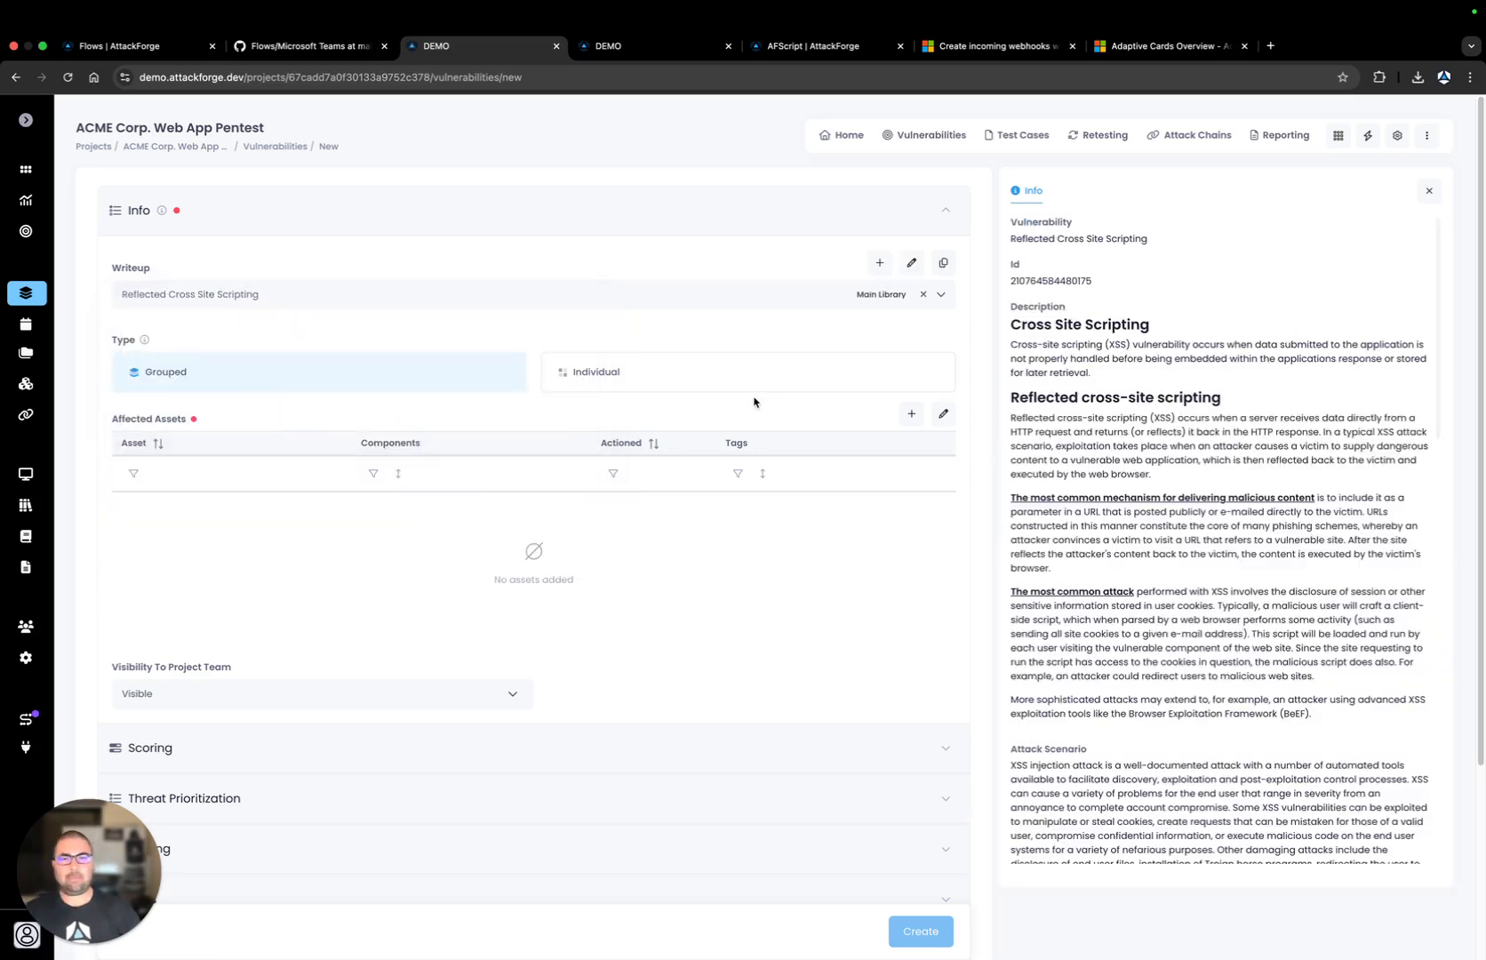
Add bat-portal.attackforge.com and bat-api.attackforge.com as affected assets and create the vulnerability
click(910, 414)
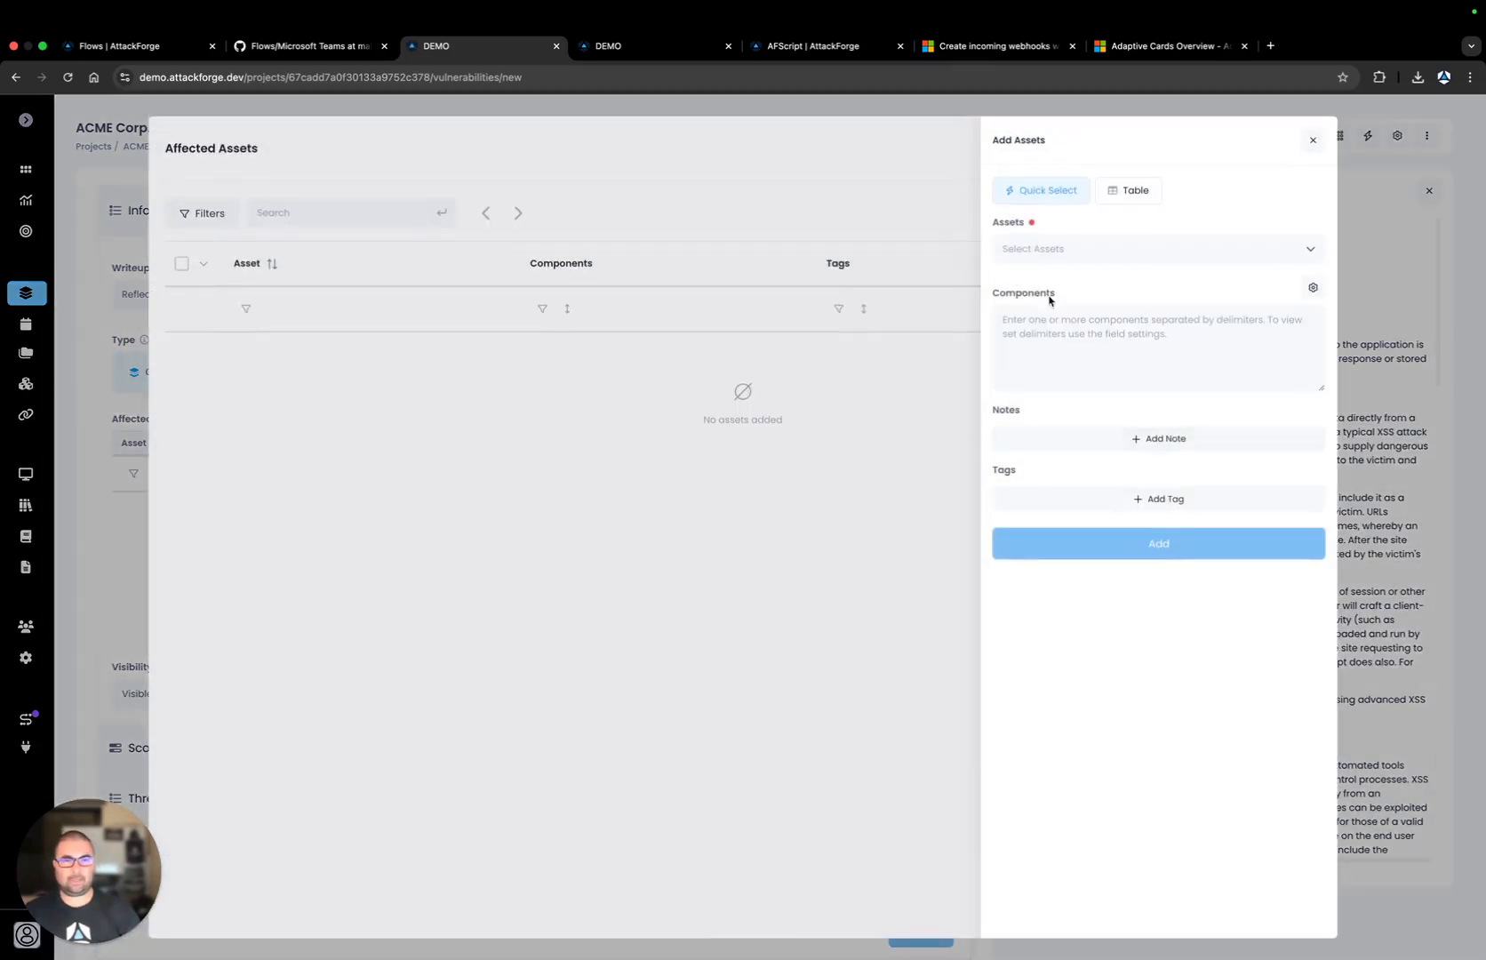
click(1055, 249)
click(1055, 322)
click(1058, 368)
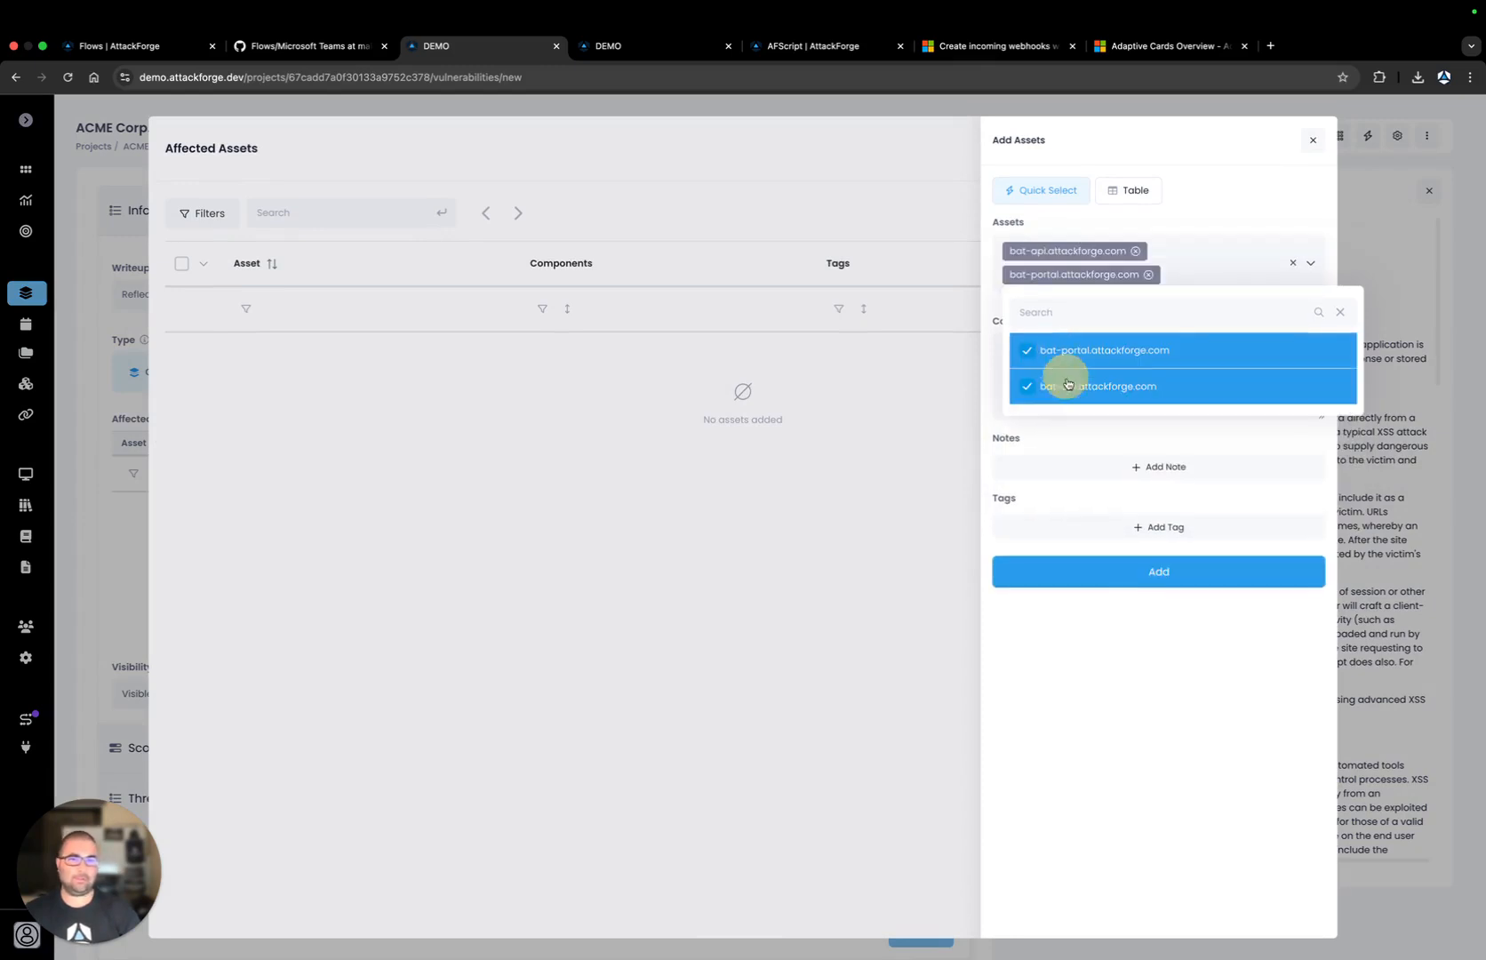
click(1105, 580)
click(1302, 149)
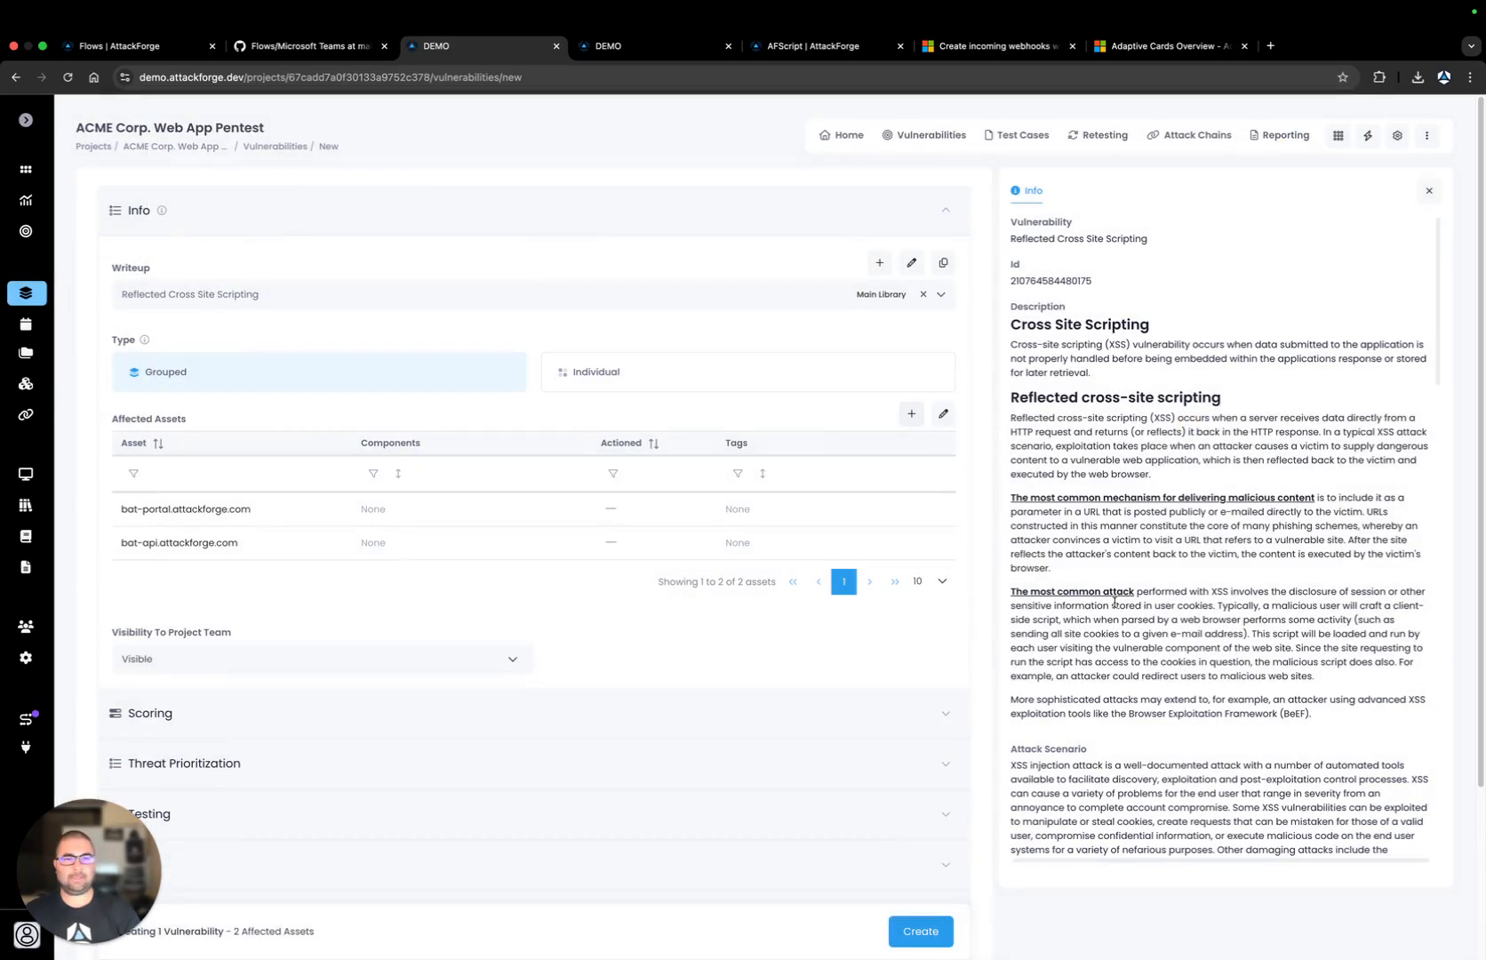
mouse_move(924, 931)
click(962, 903)
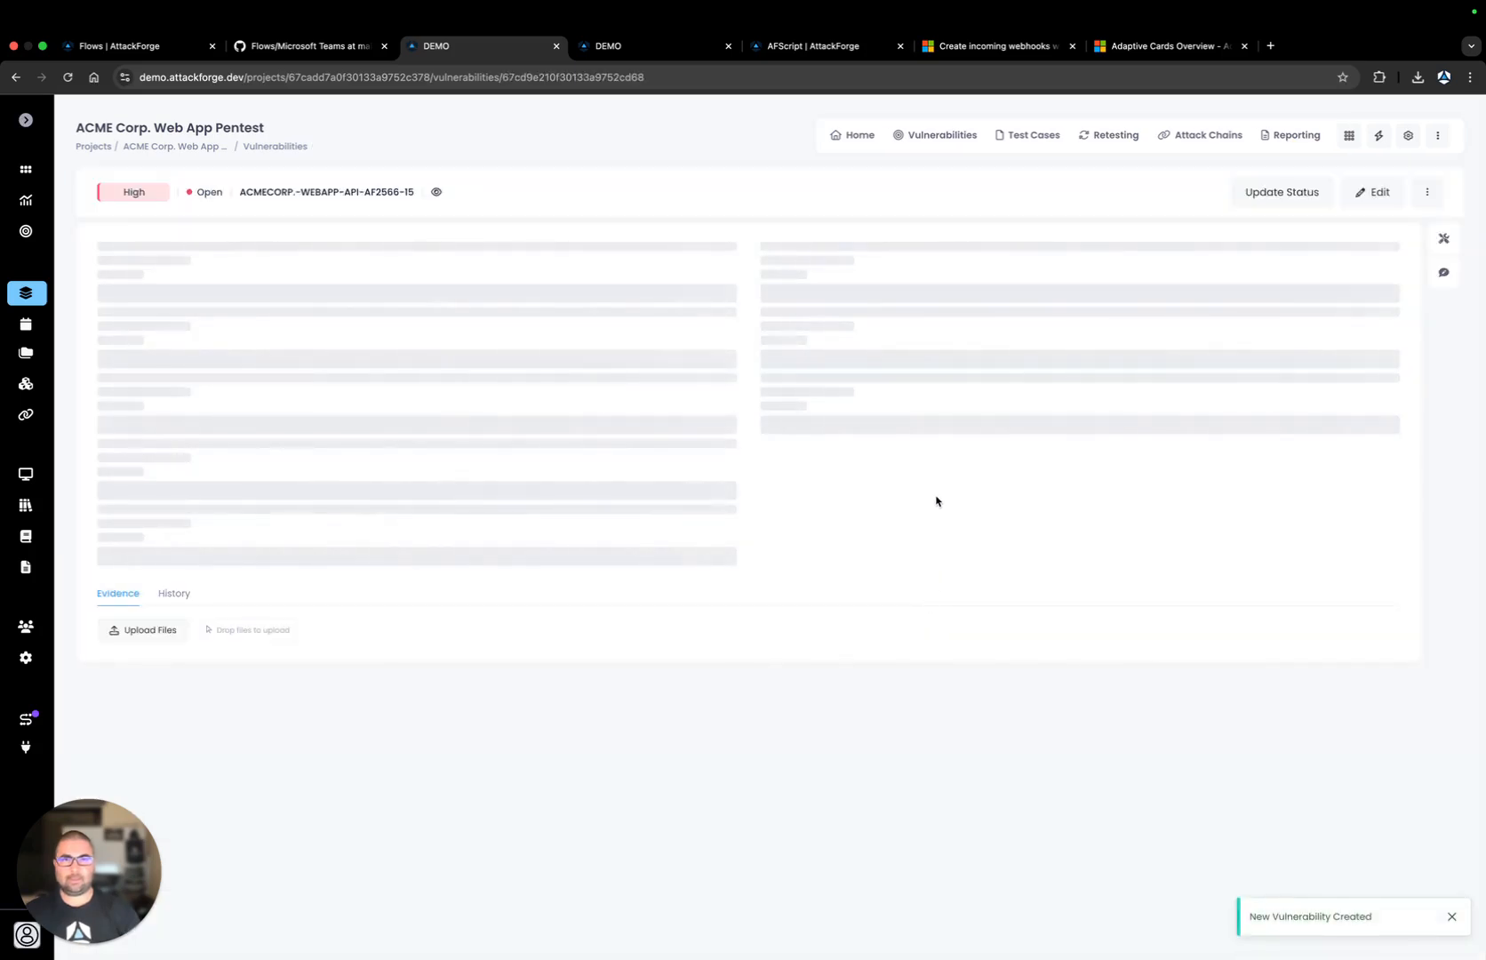
Switch to Microsoft Teams to check the PROJECT7 channel for the new vulnerability message, and return to AttackForge
key(ctrl+Right)
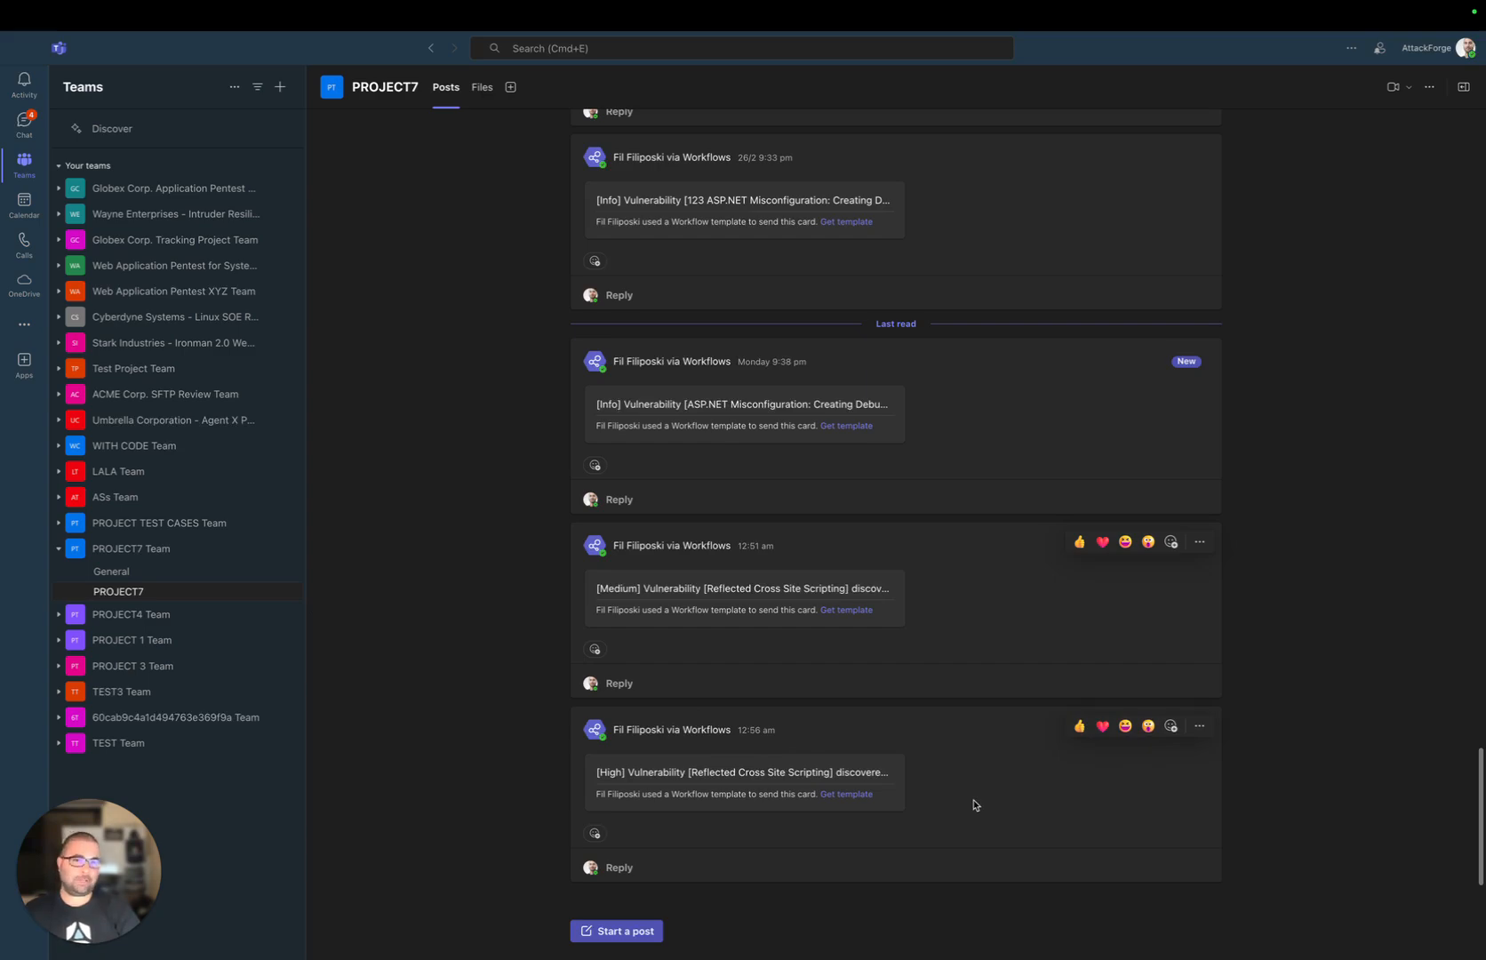
key(ctrl+Left)
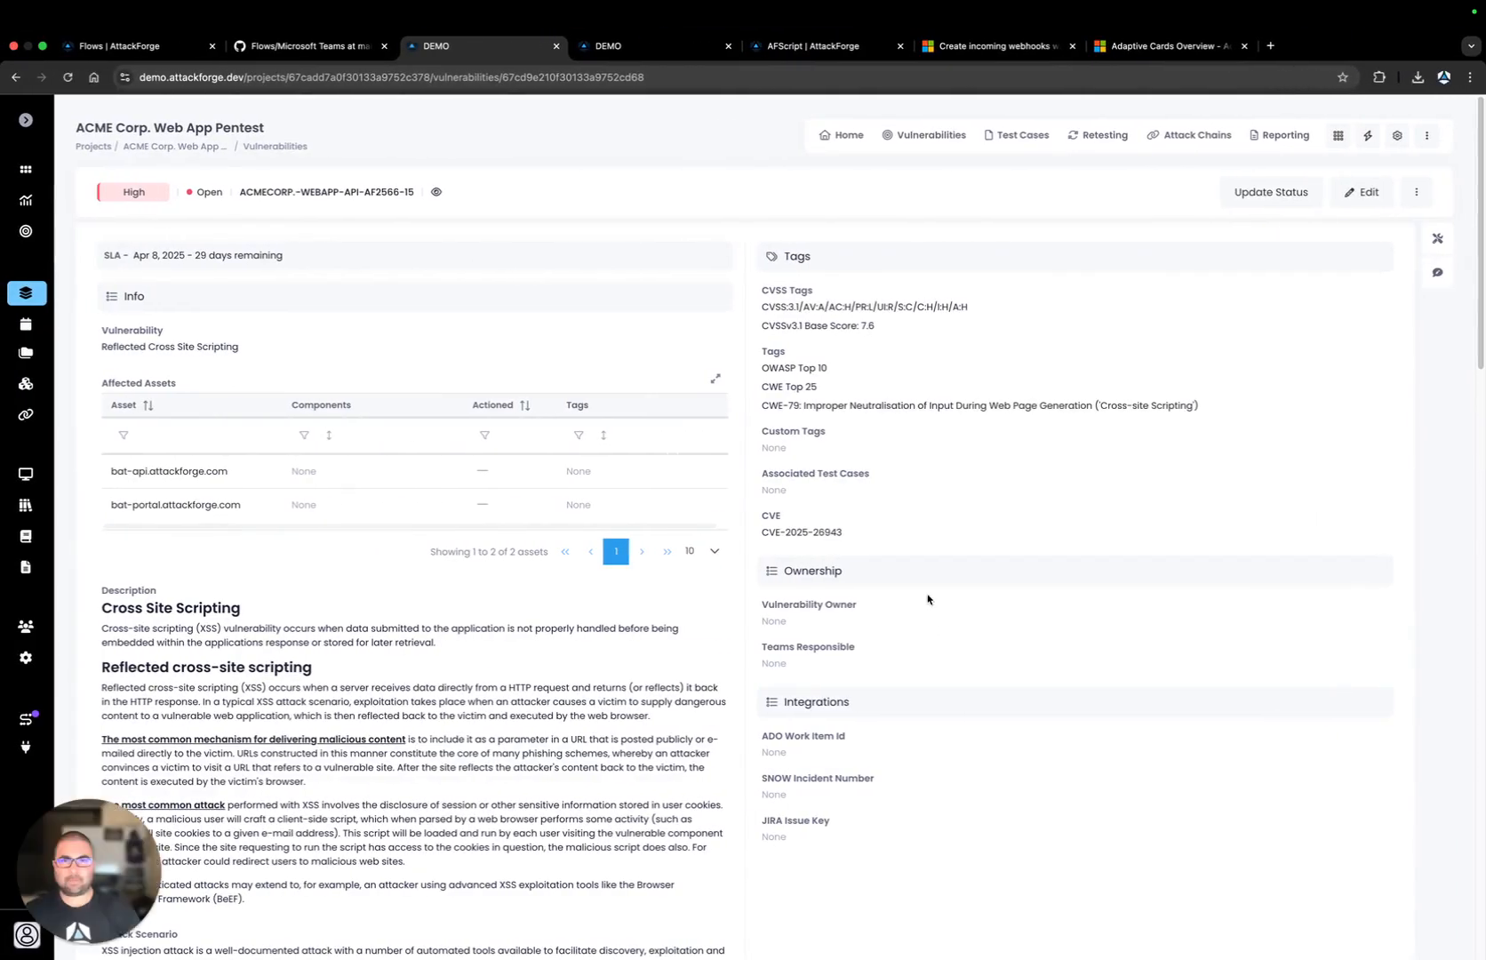
Open the most recent run of the Create Teams Message flow
click(645, 53)
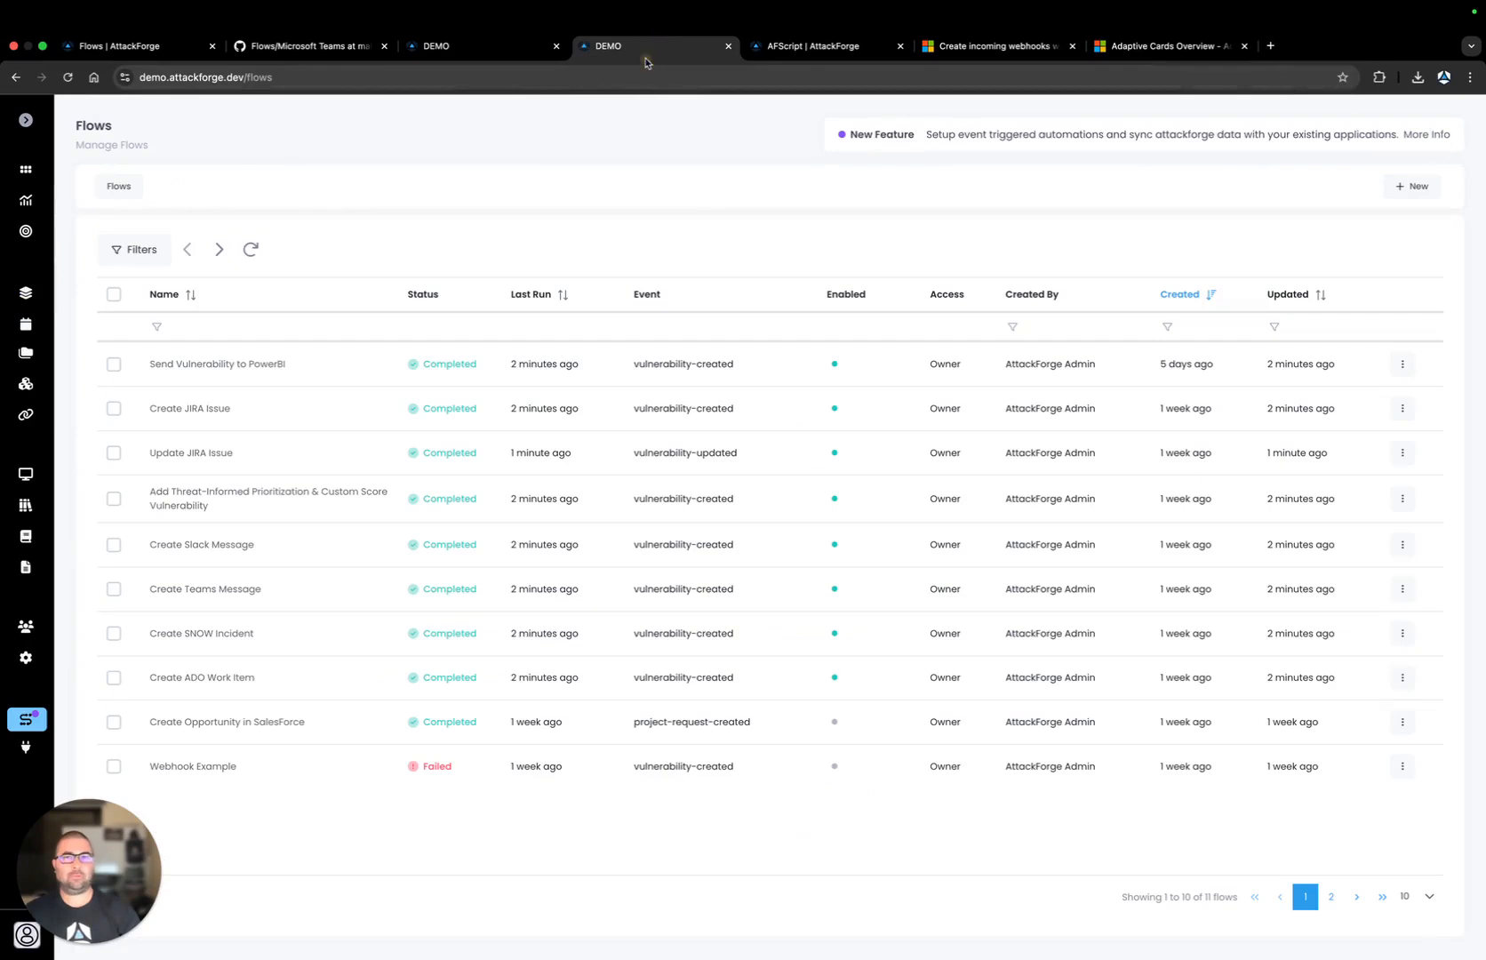
click(26, 121)
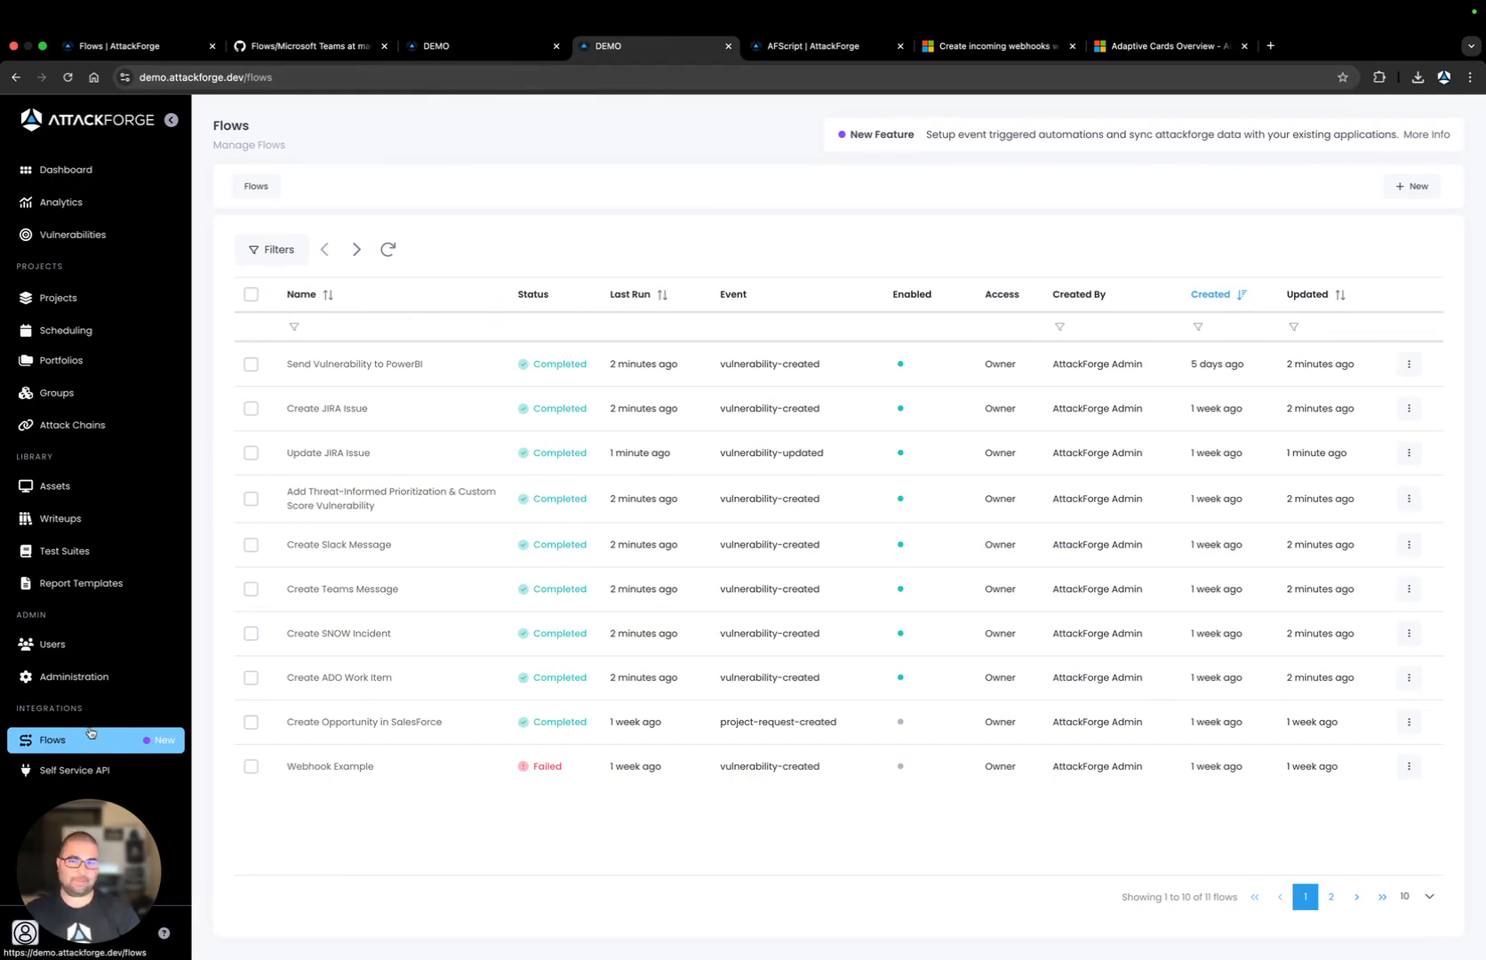
click(171, 119)
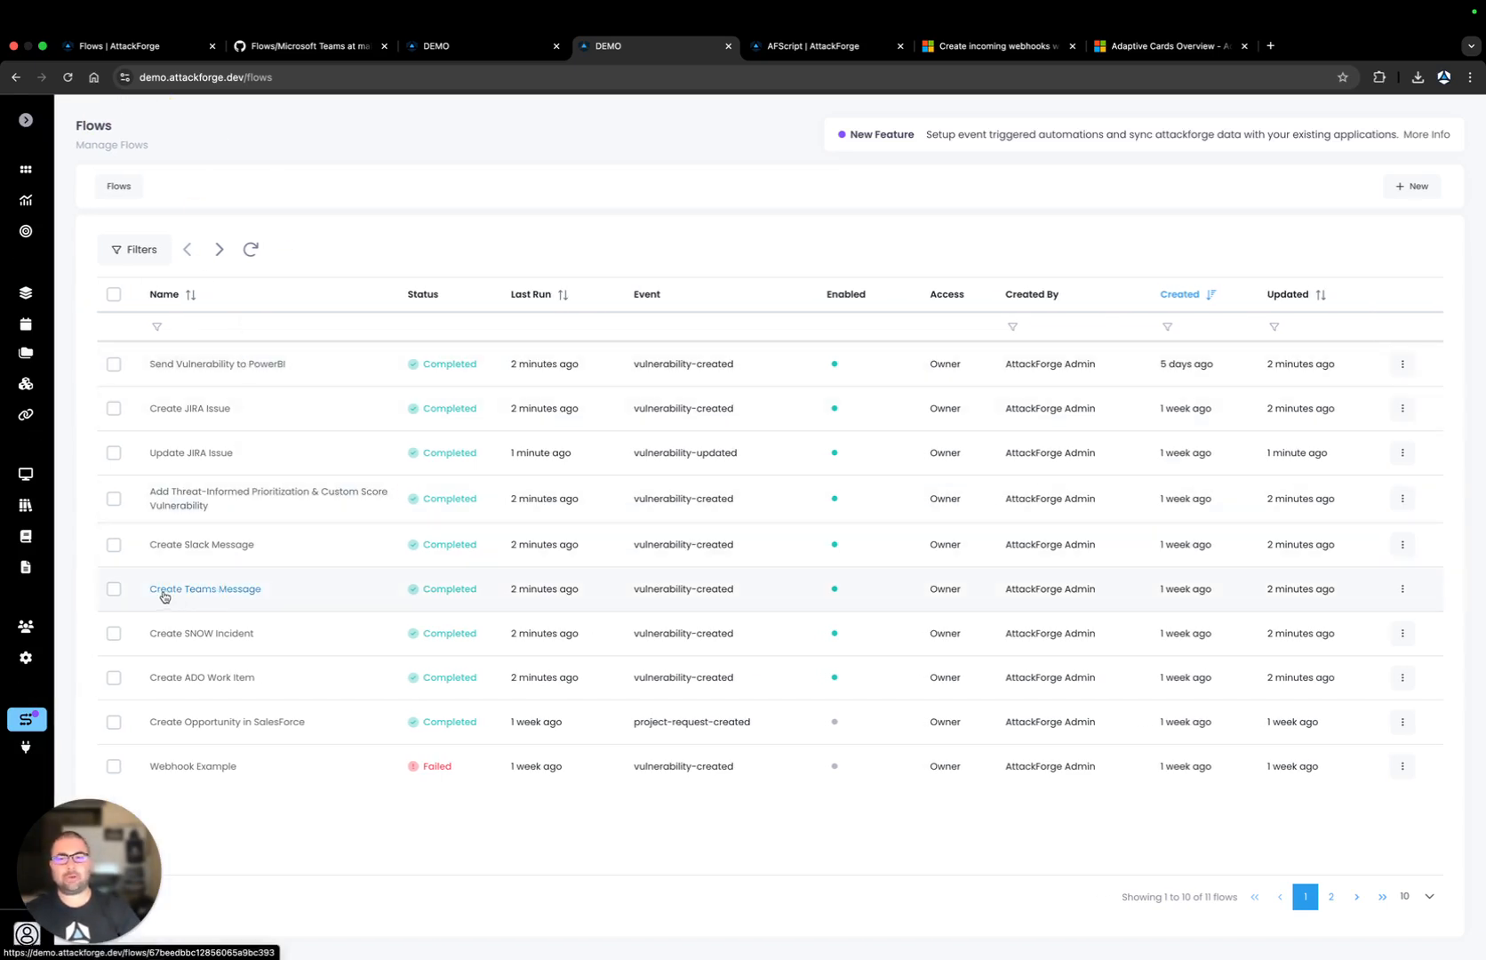
click(221, 592)
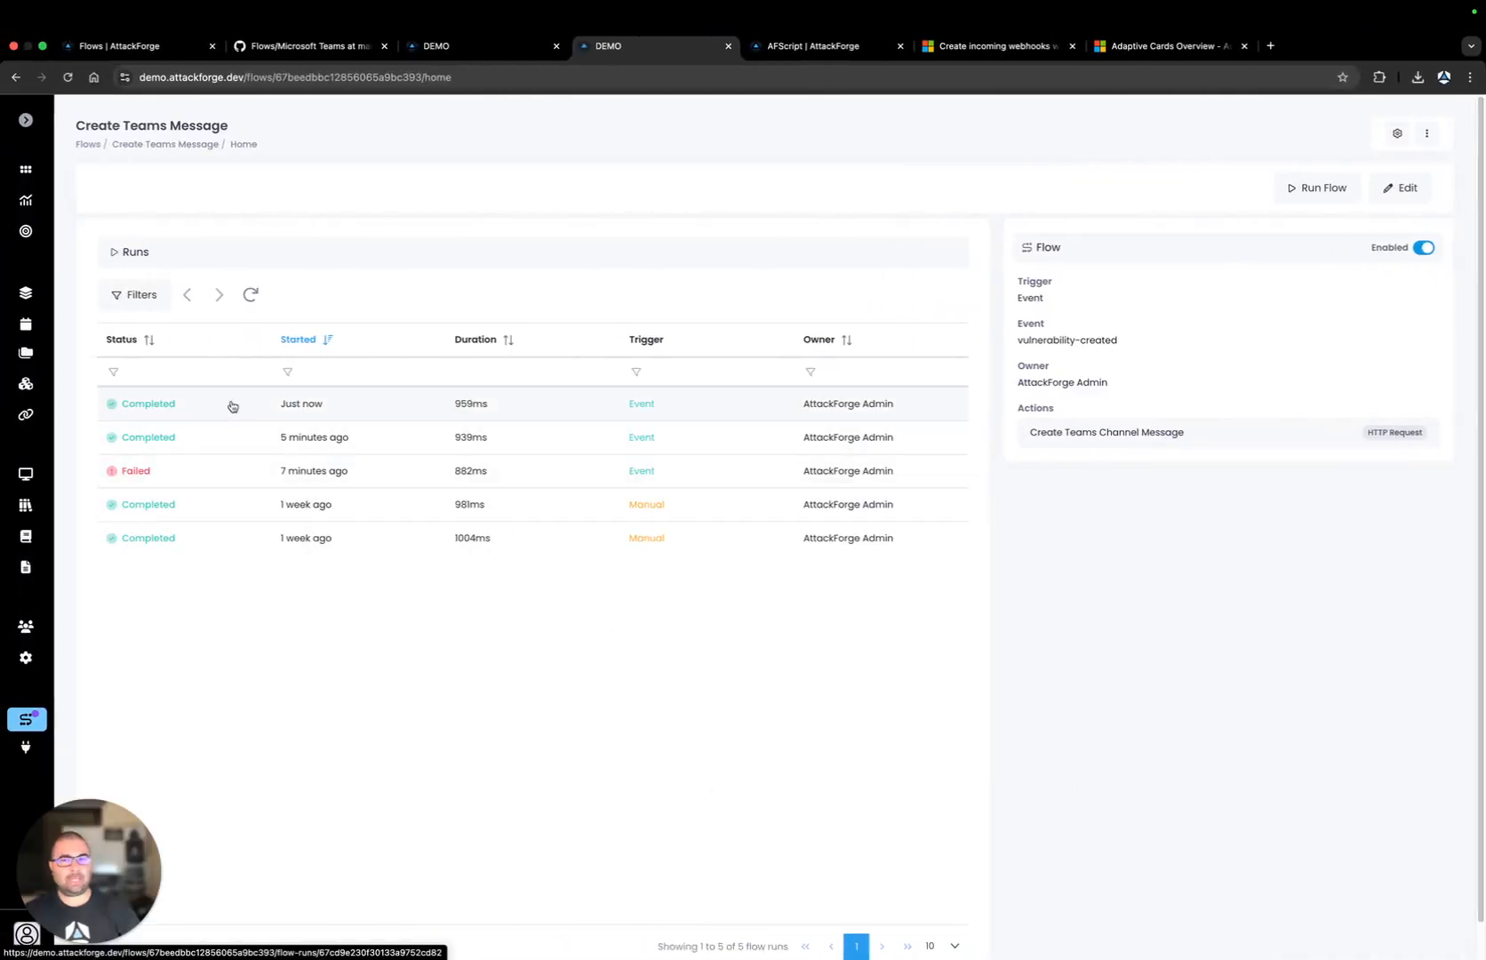
click(232, 406)
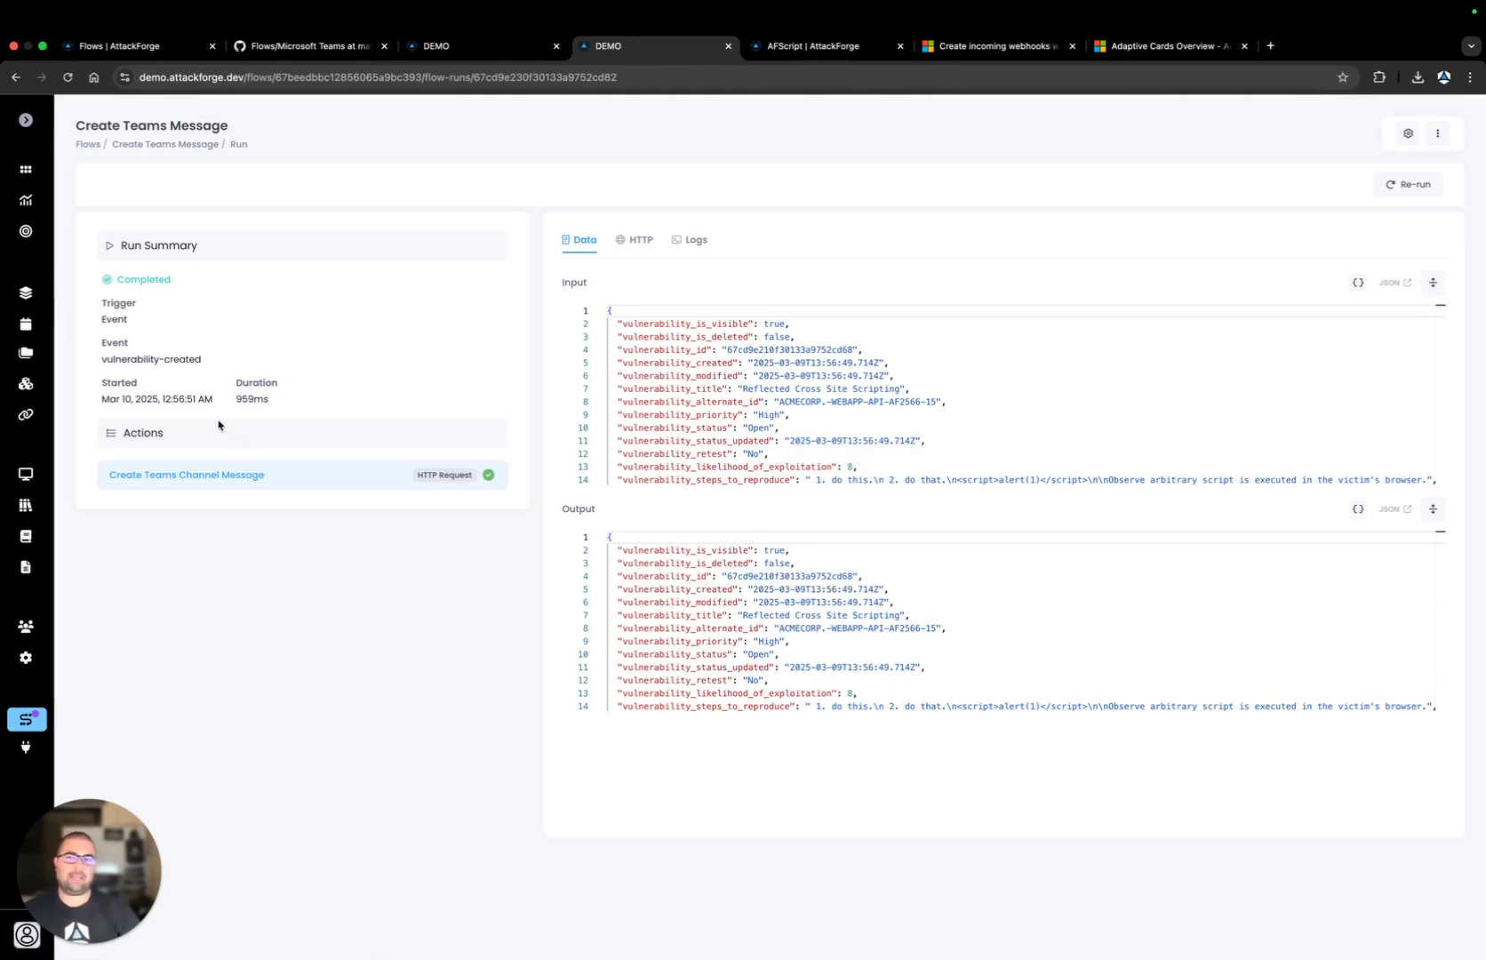
Examine the run's trigger event and the action's input data, and display its HTTP request details
drag(101, 359, 212, 358)
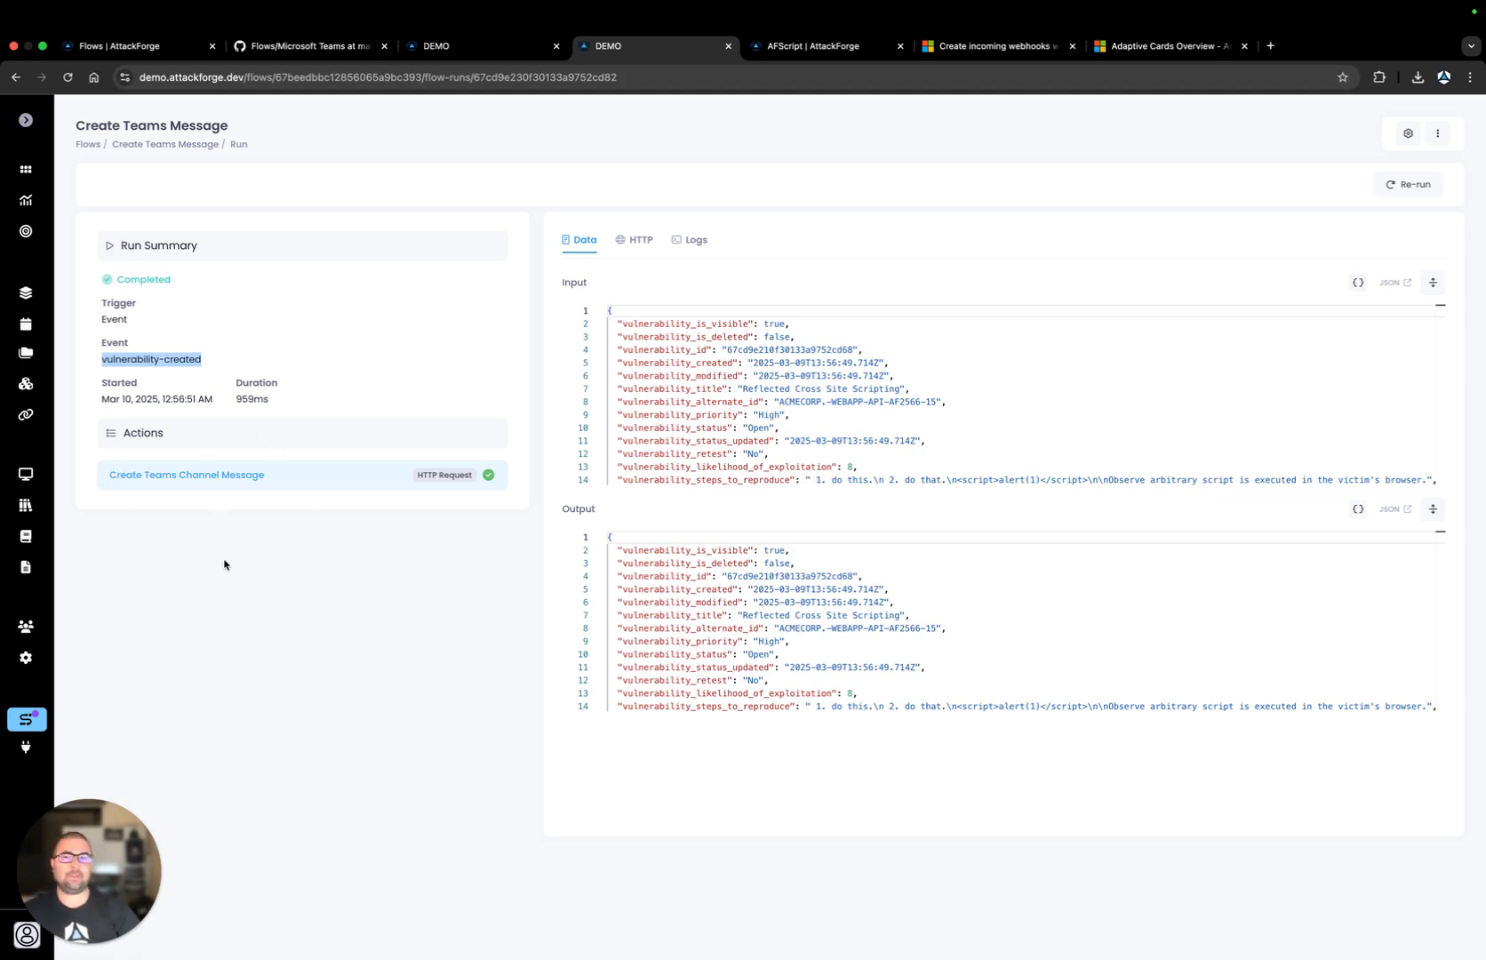
click(310, 611)
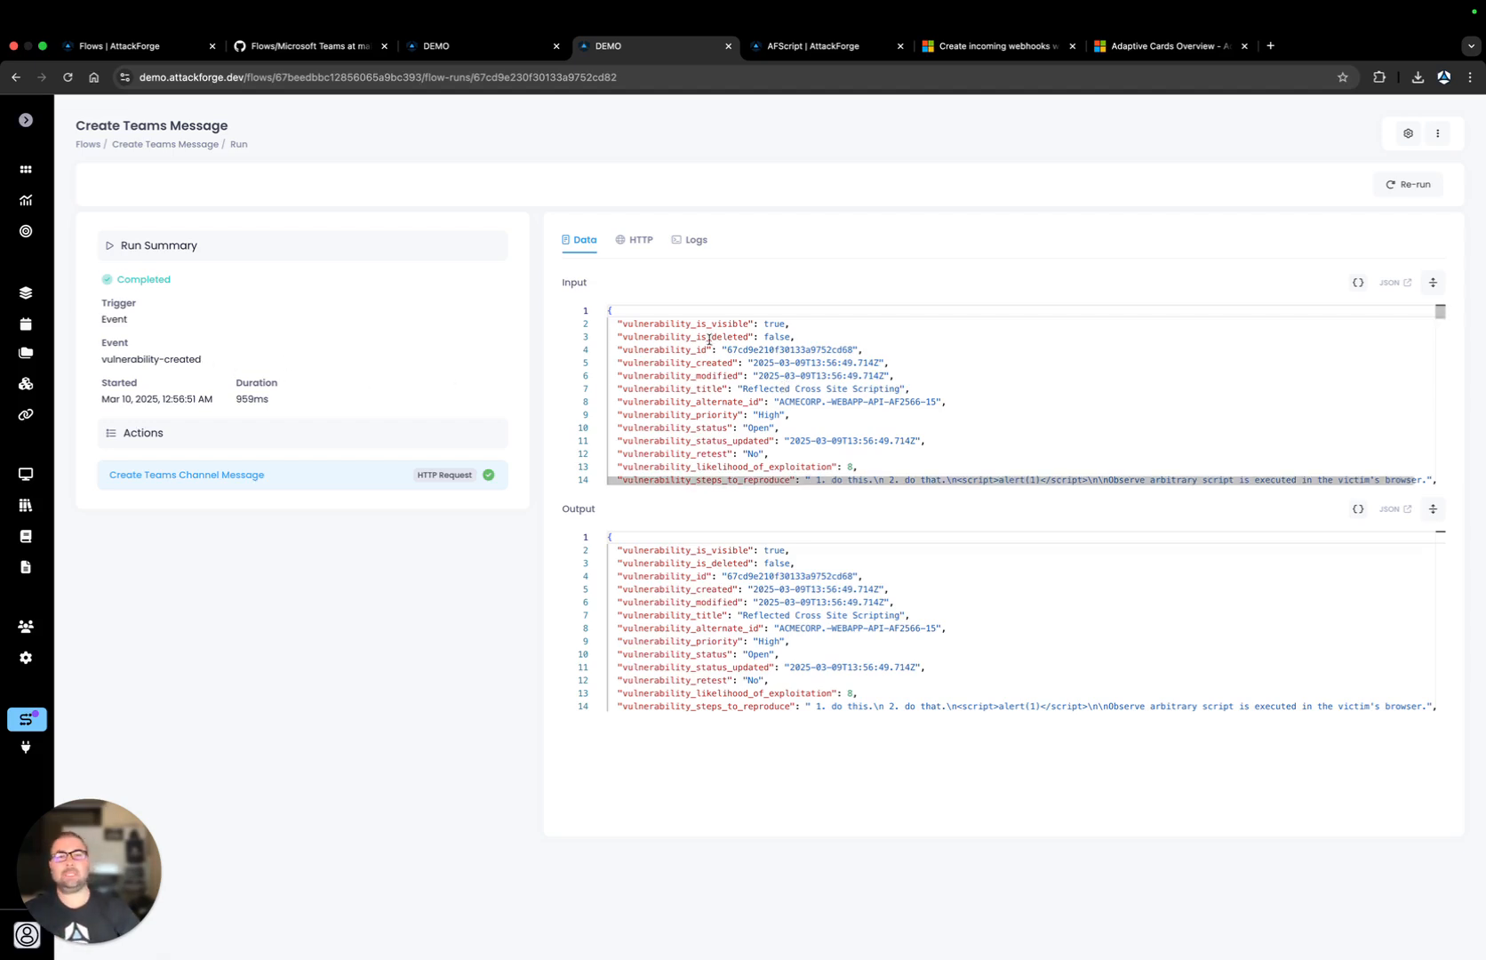
scroll(714, 353, down, 3)
scroll(714, 353, down, 6)
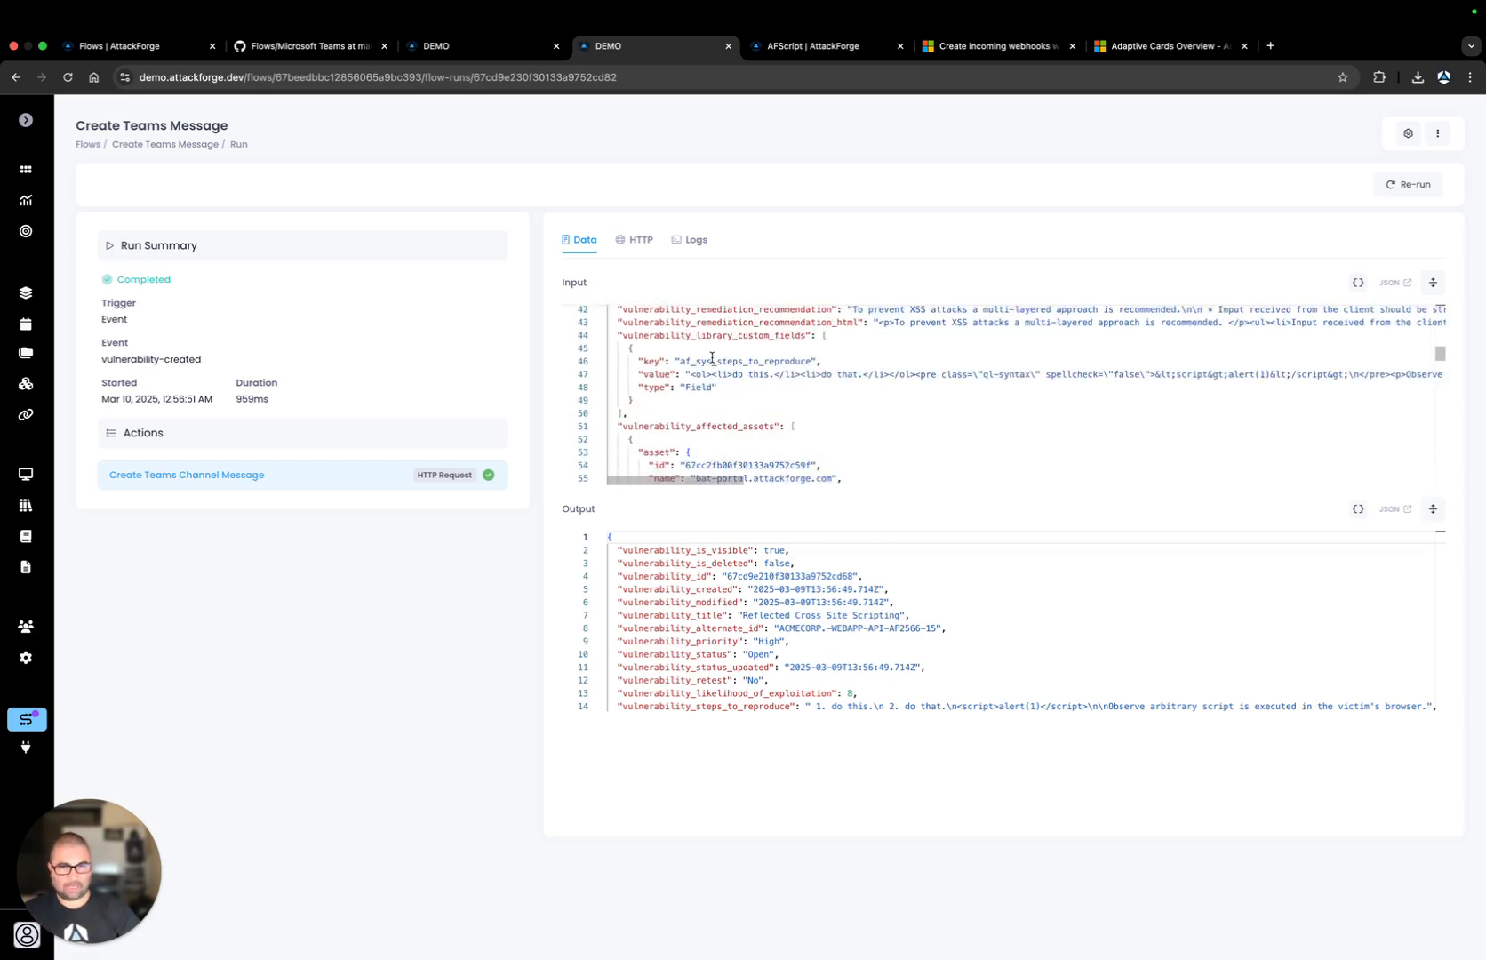
scroll(712, 361, up, 10)
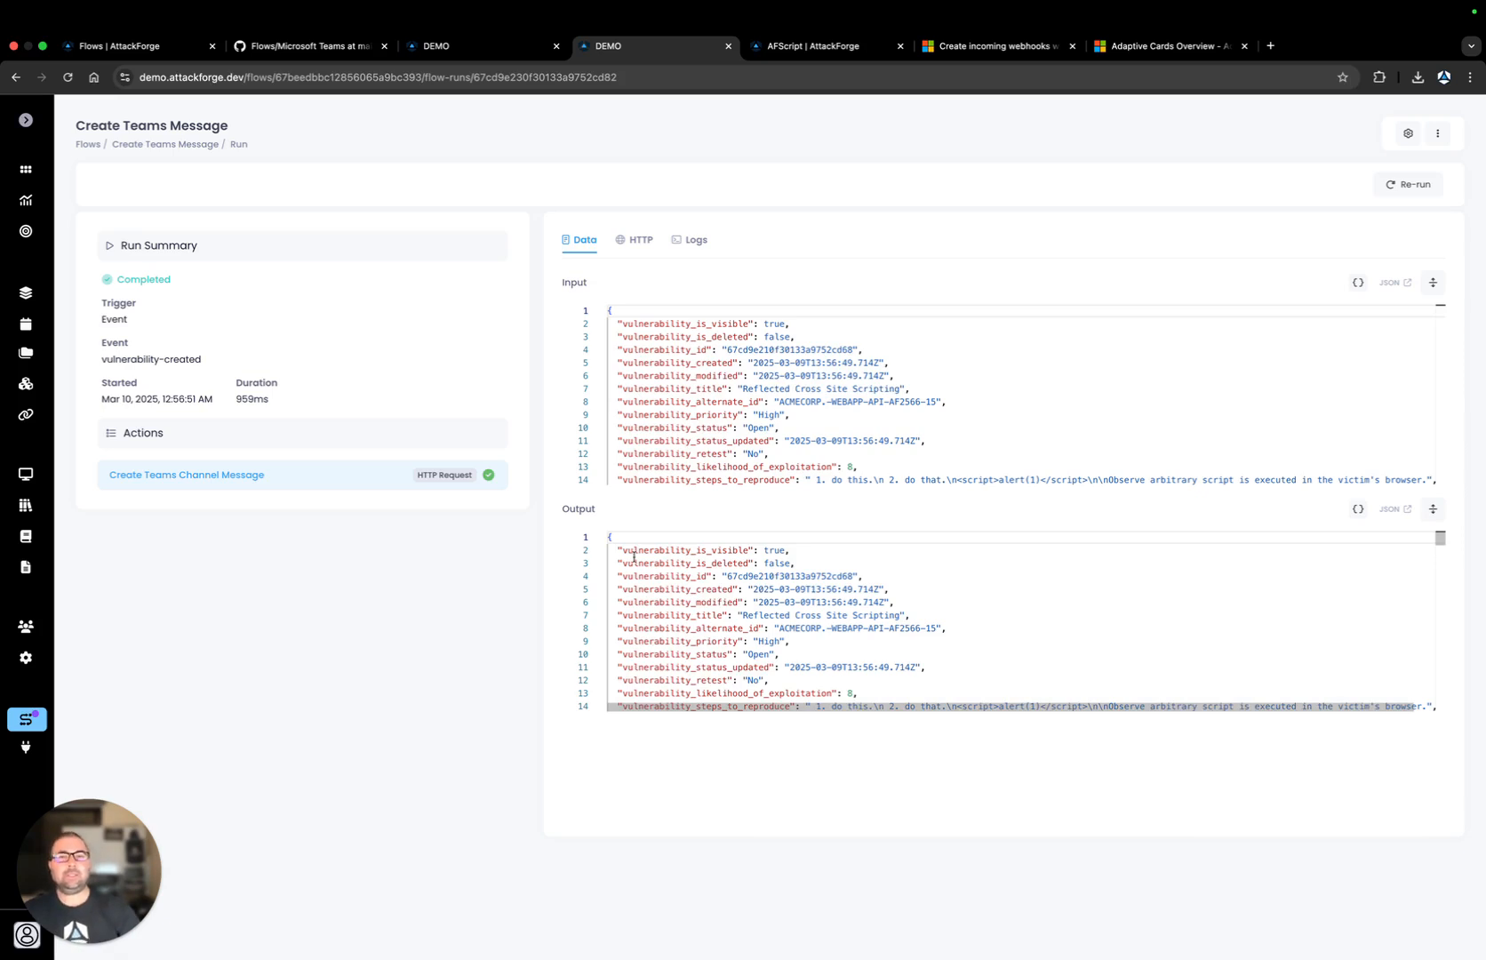
click(646, 248)
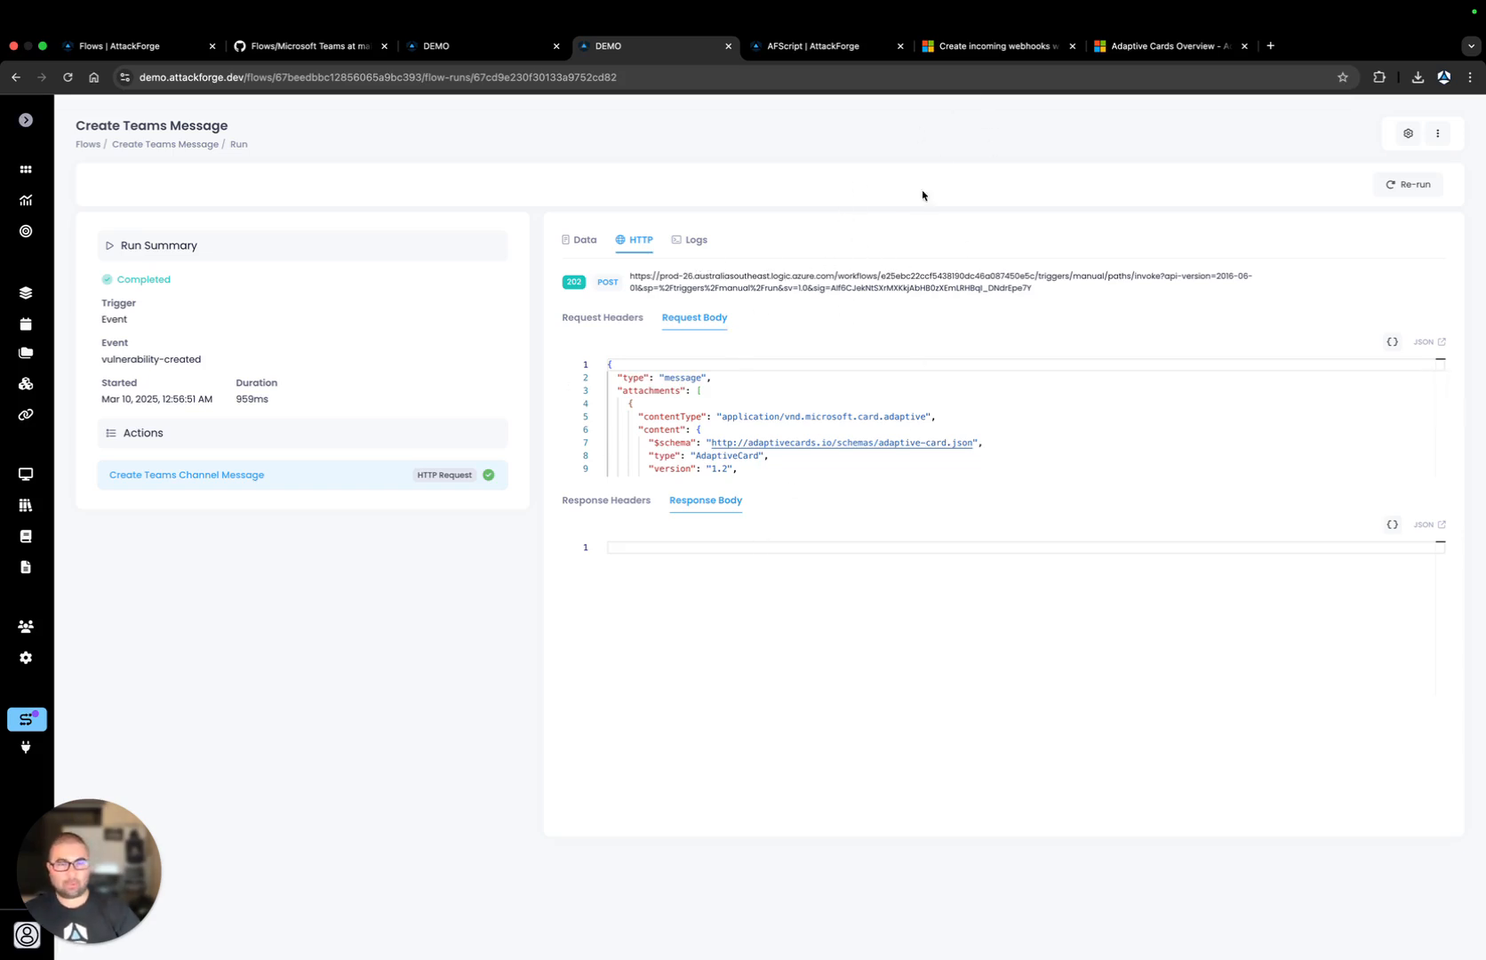
Read through Microsoft's support article on creating incoming webhooks with Workflows for Microsoft Teams
click(995, 55)
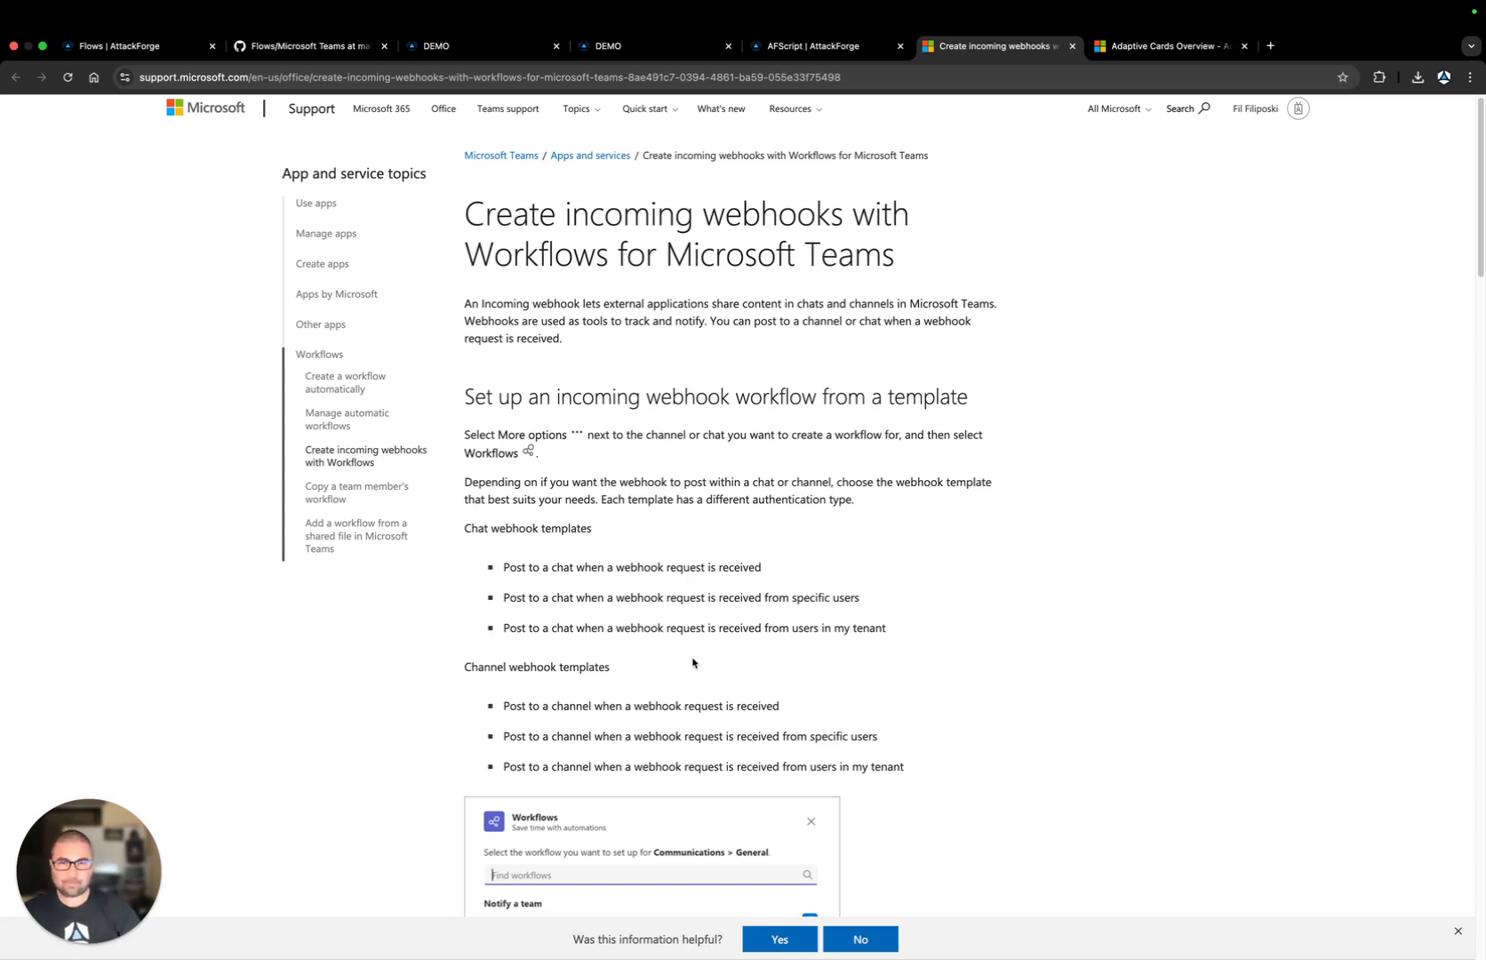
scroll(695, 660, down, 2)
scroll(744, 454, down, 4)
scroll(744, 459, down, 10)
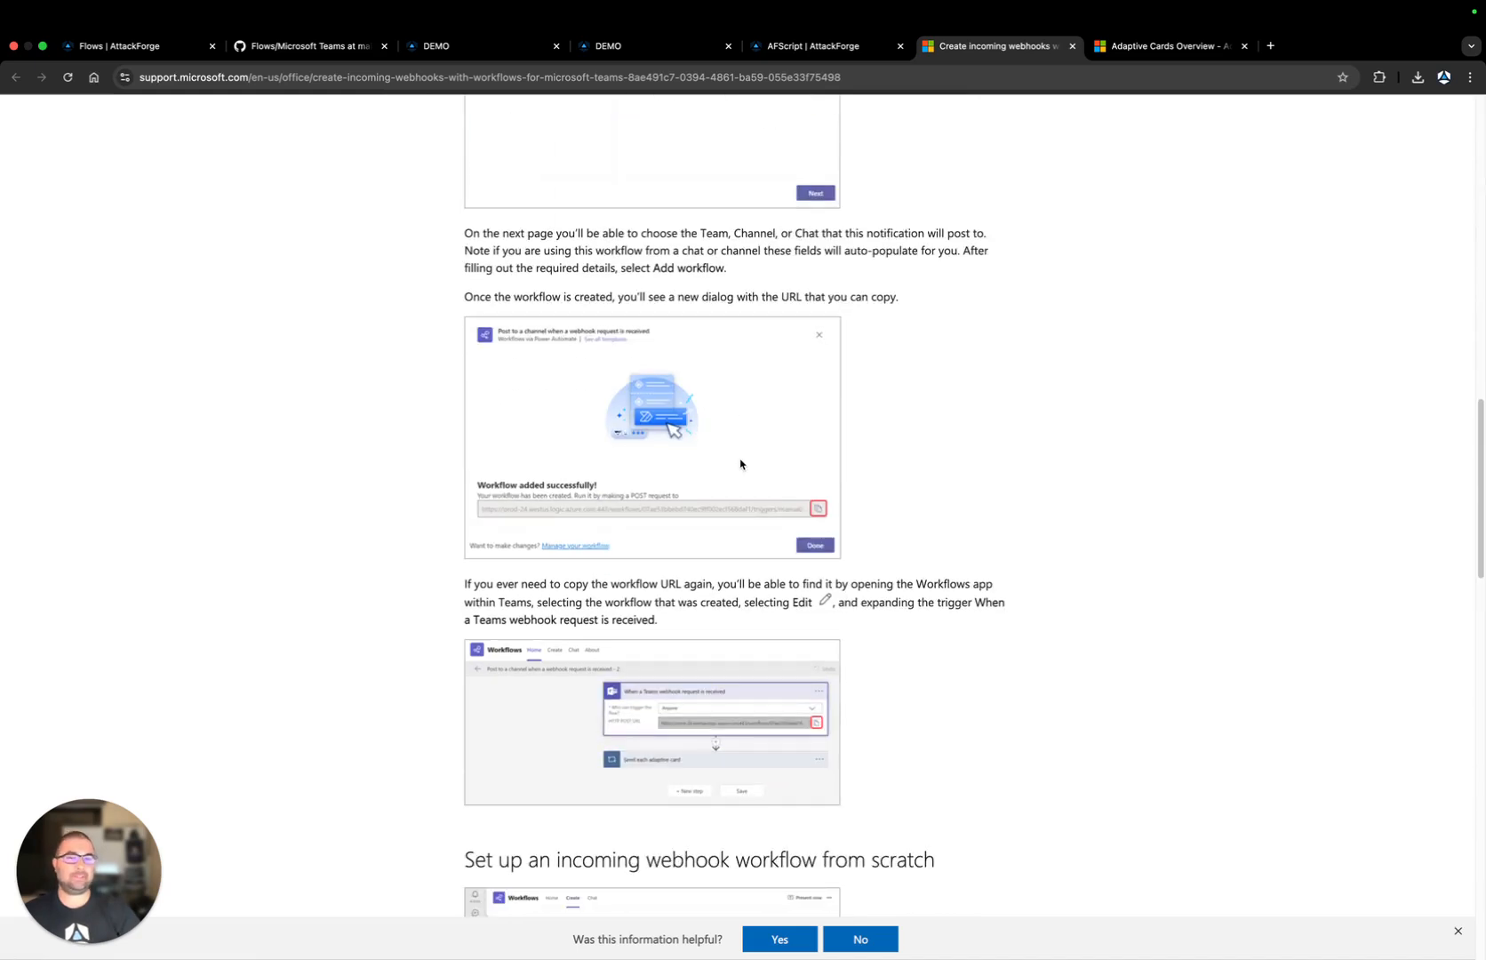
scroll(740, 463, down, 3)
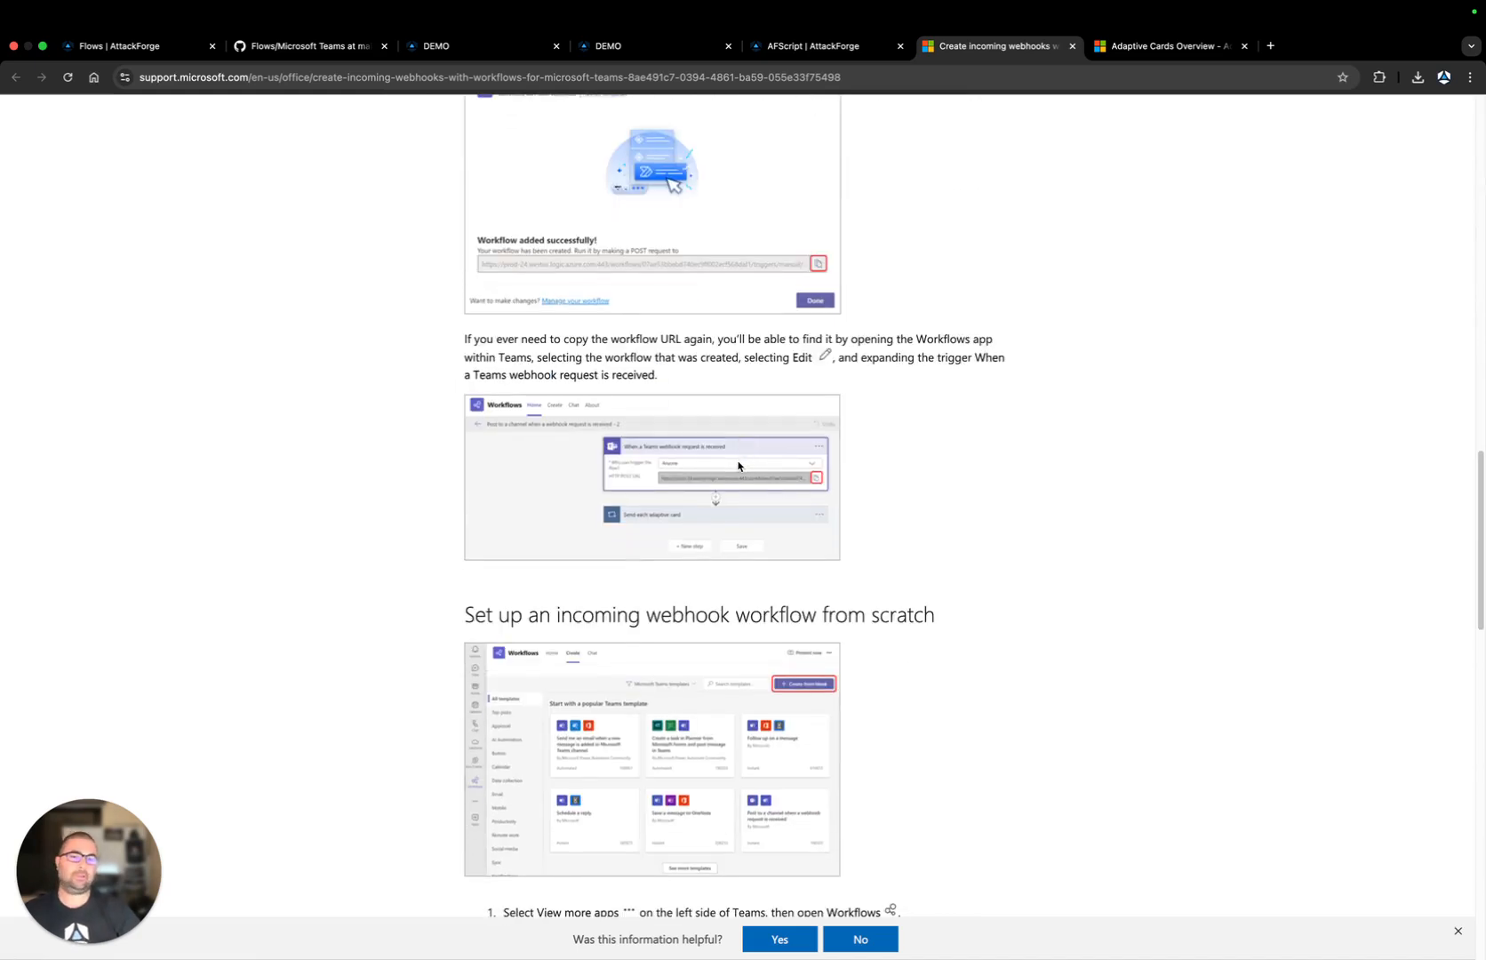
scroll(739, 467, down, 2)
scroll(739, 467, up, 1)
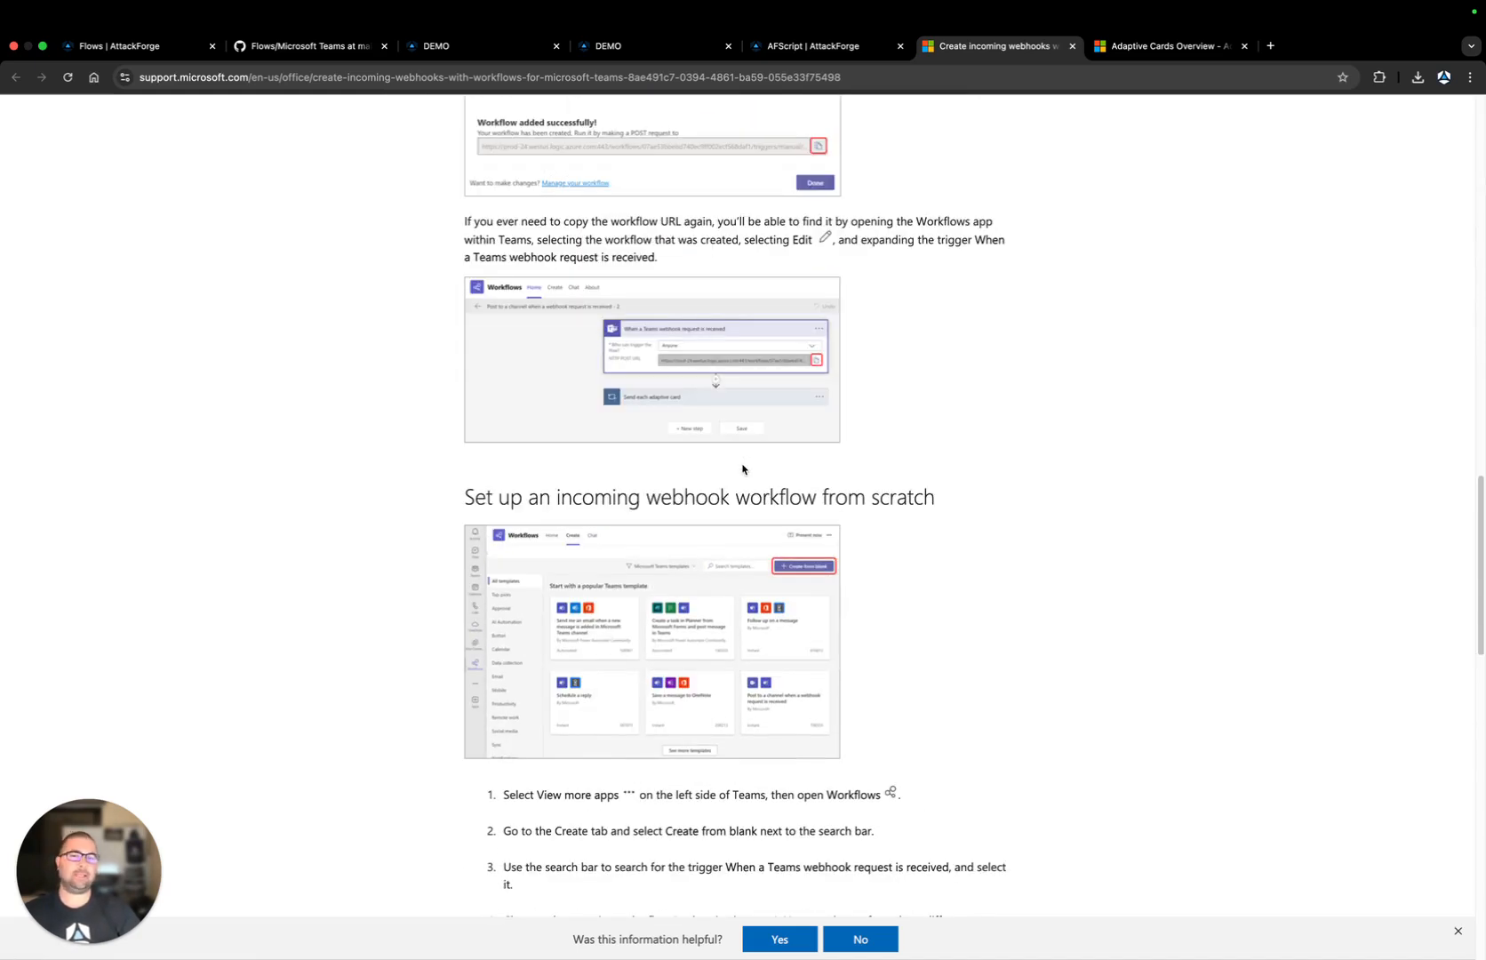
scroll(751, 471, down, 3)
Back in the flow run, inspect the HTTP request headers, the response headers and body, and the action's logs
click(644, 46)
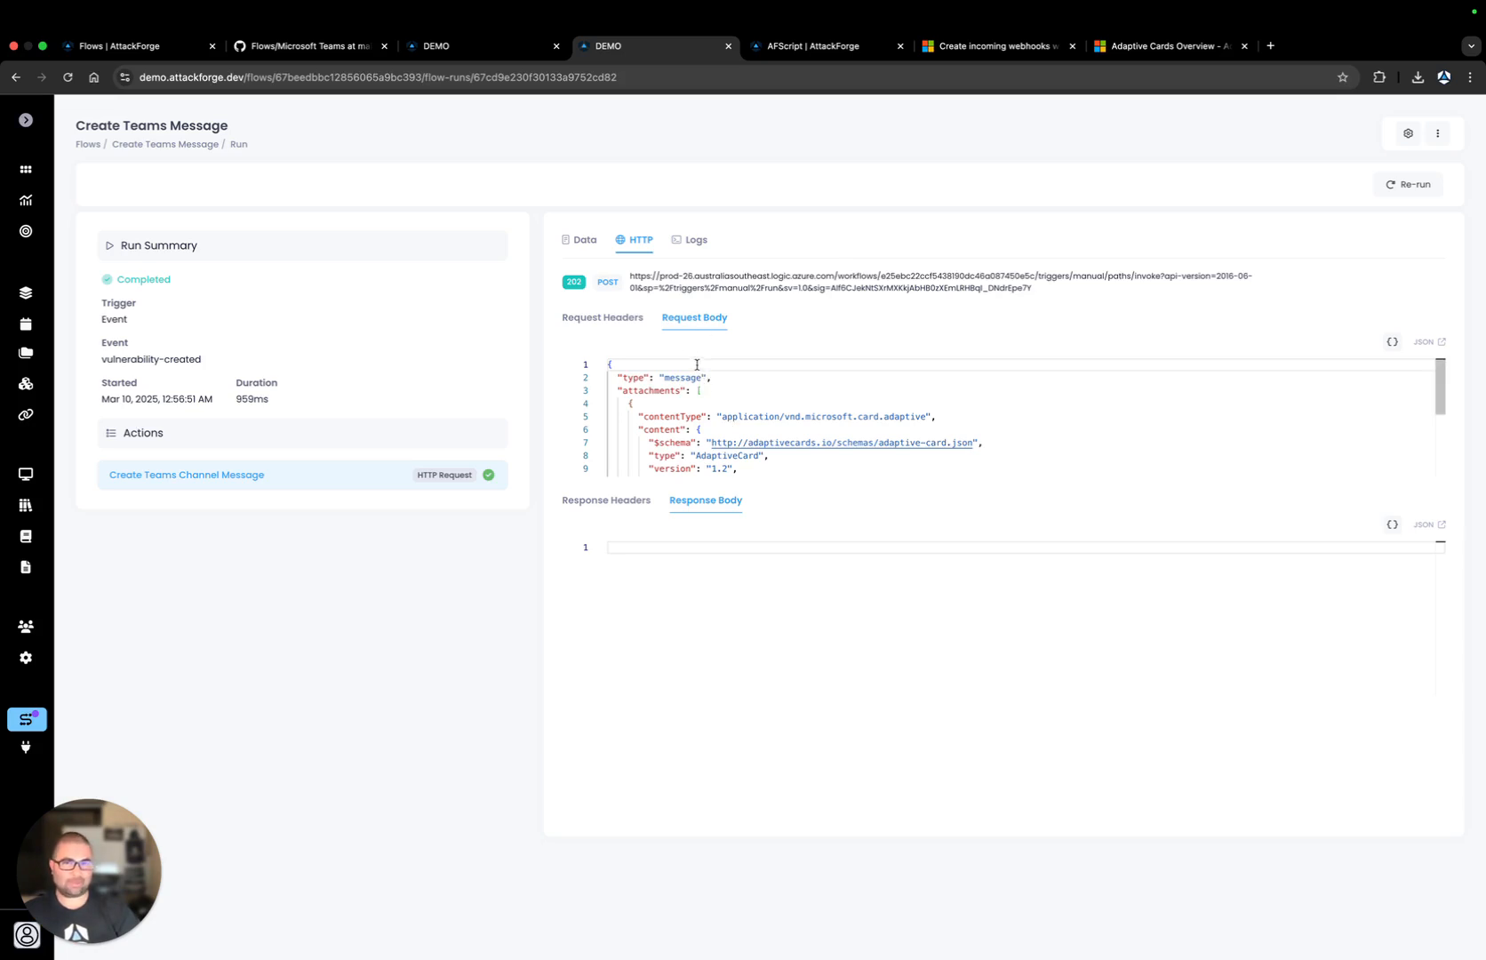
click(633, 323)
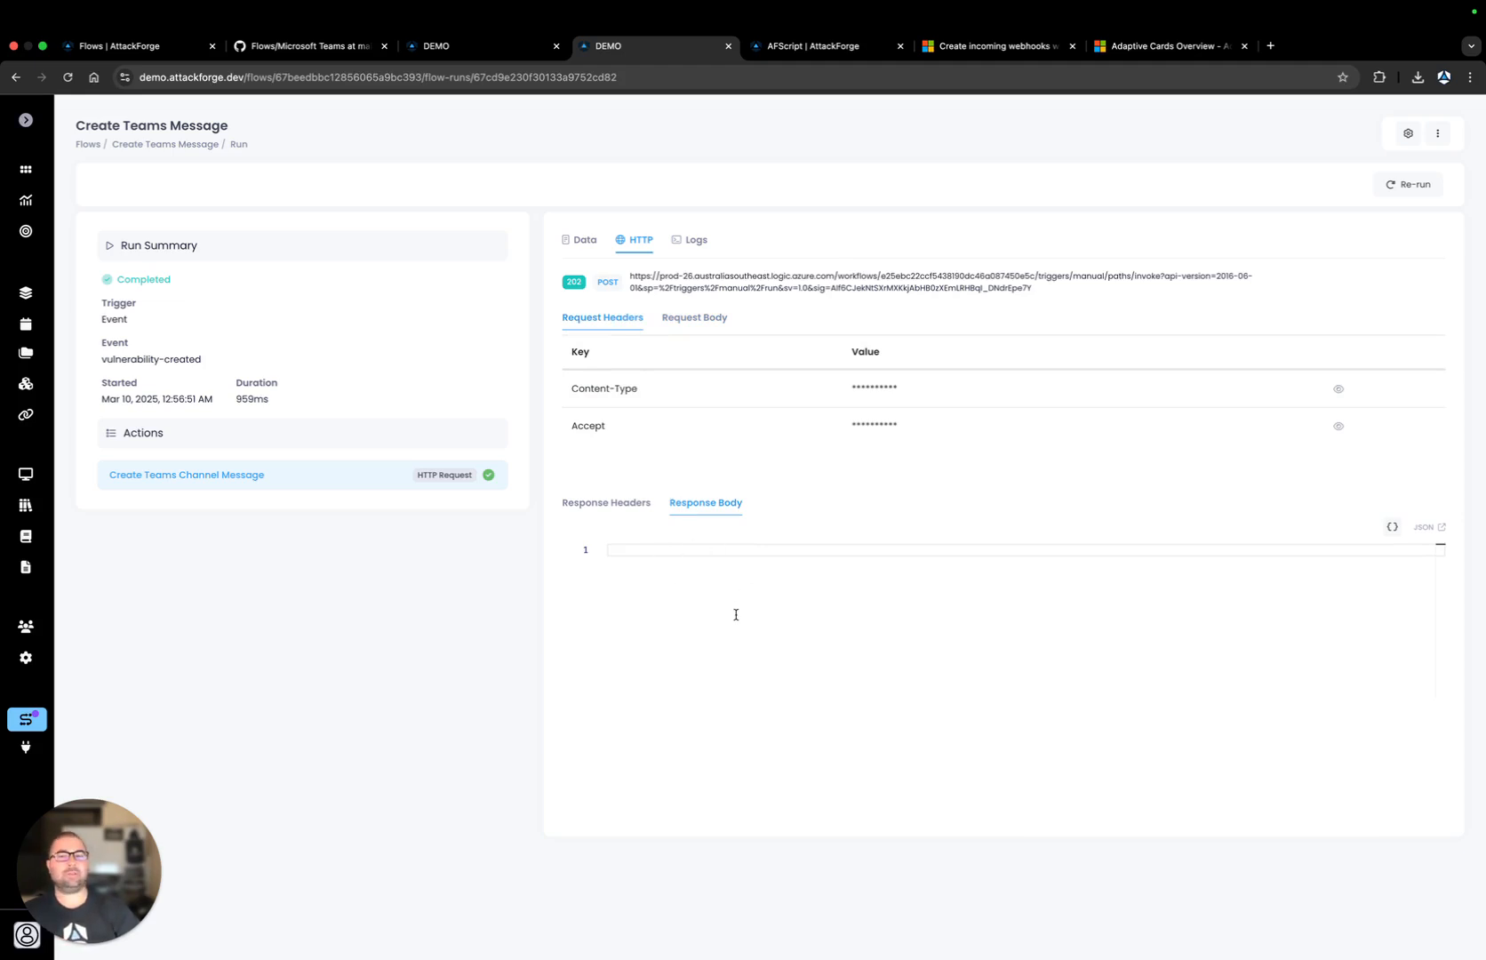
click(634, 513)
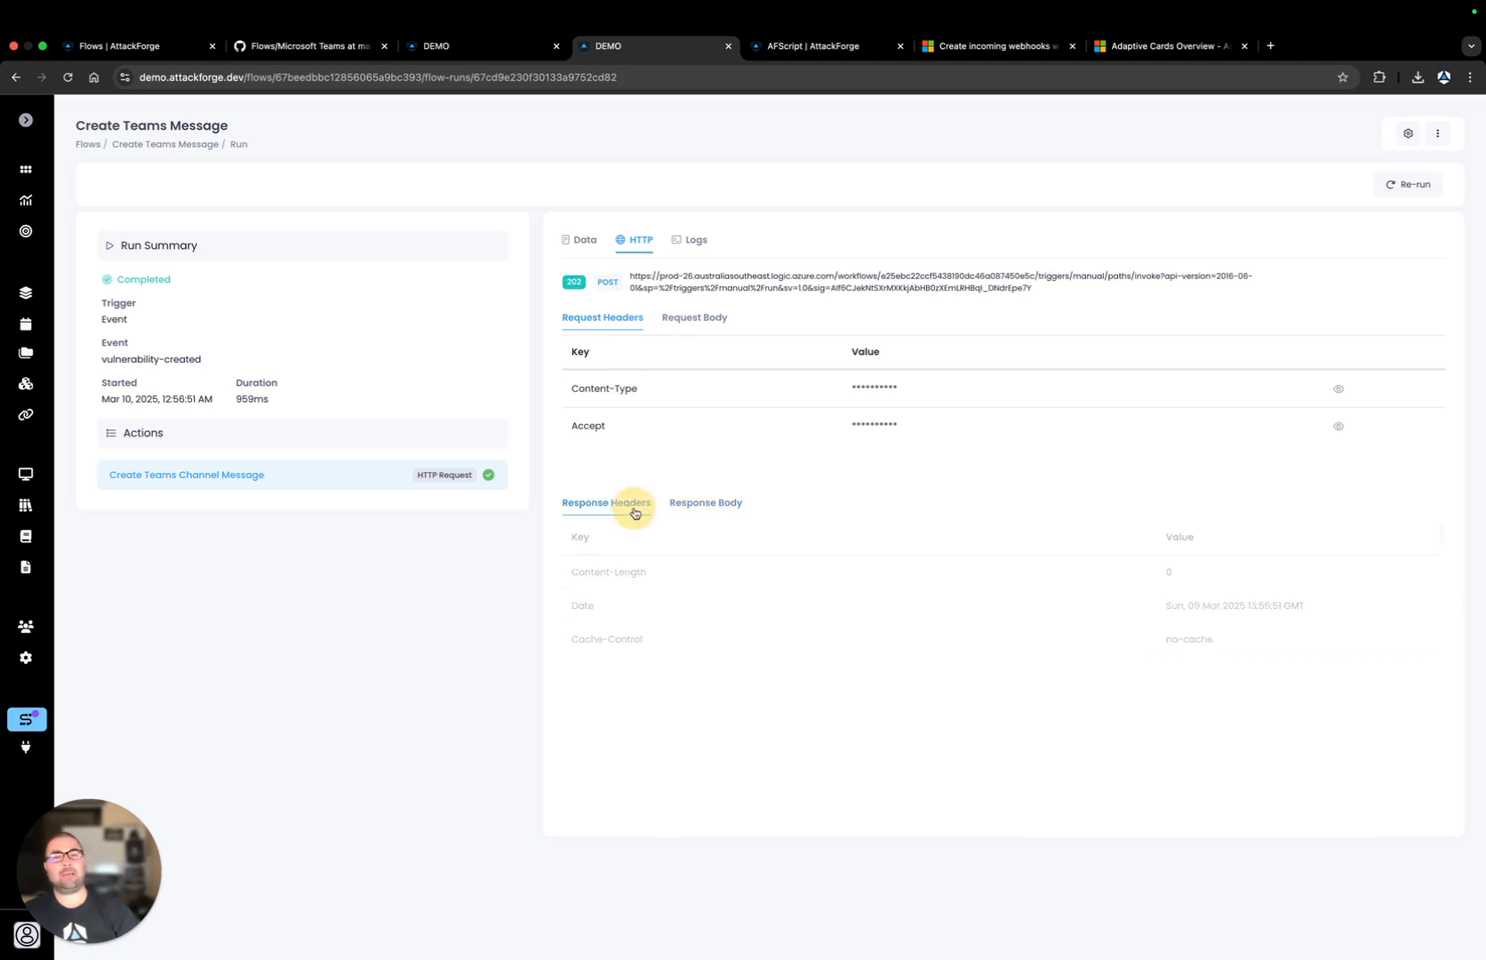
click(713, 510)
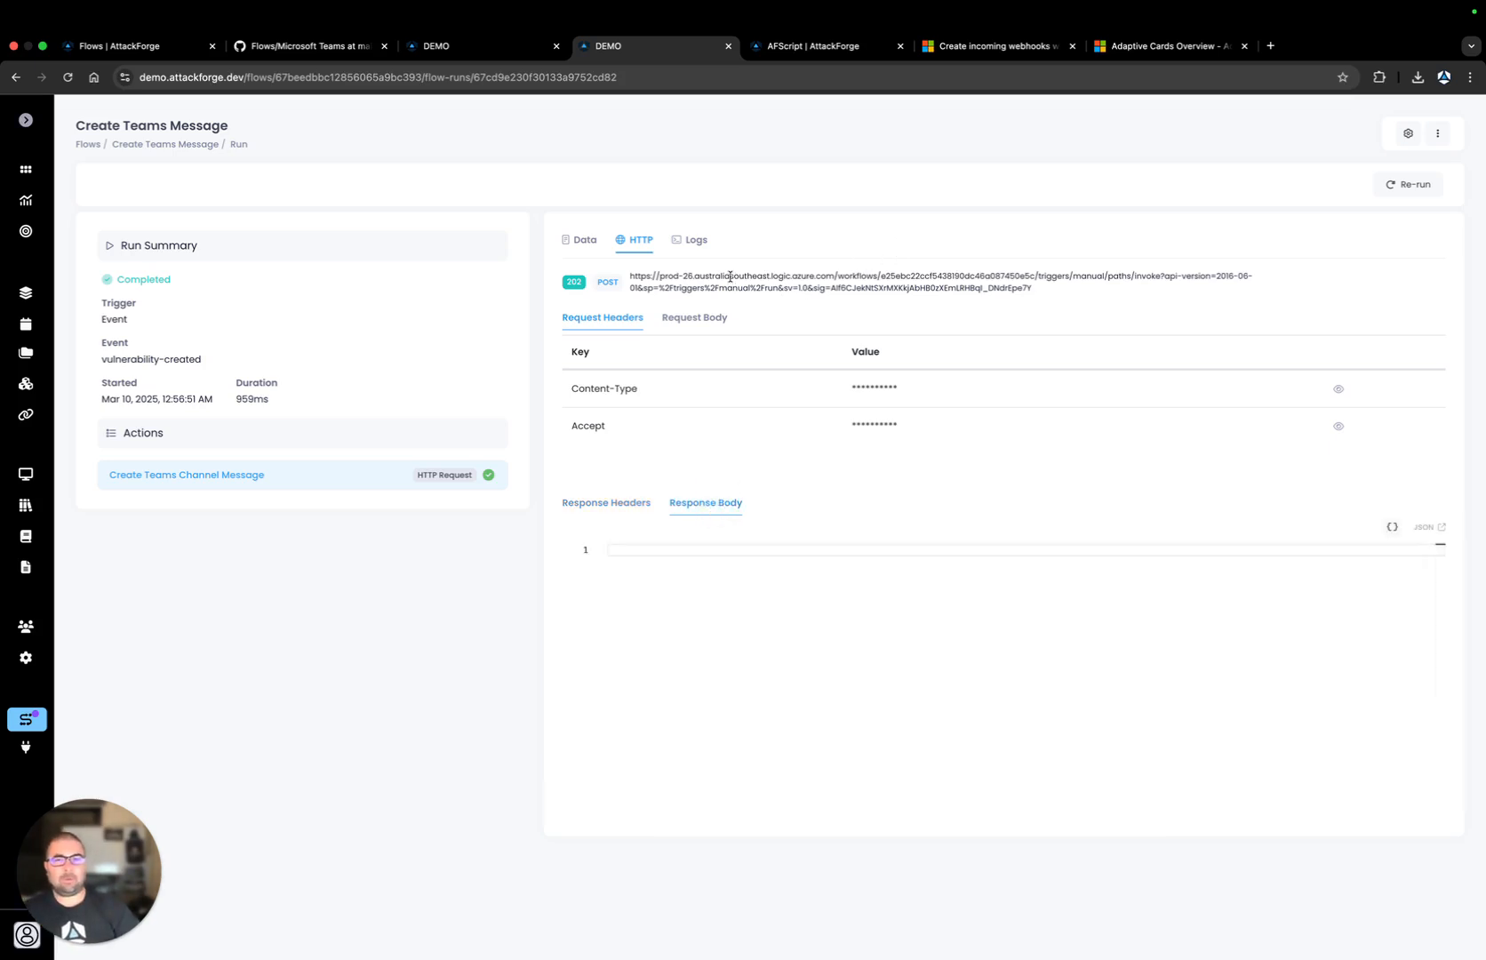
click(683, 242)
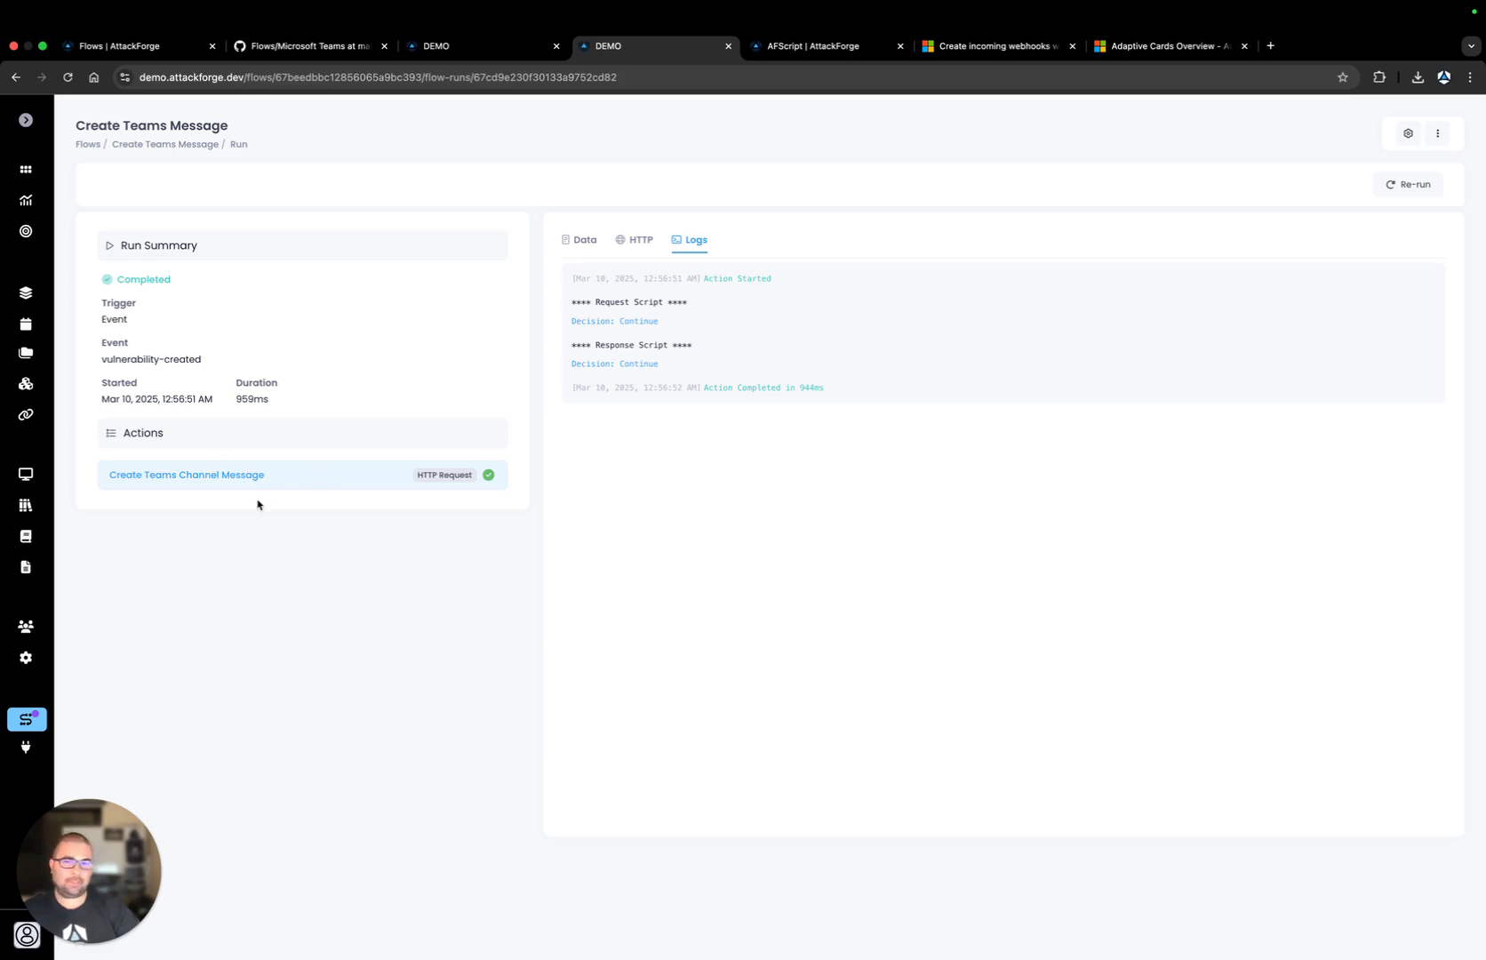
Open the Create Teams Message flow for editing and examine the URL and headers of its Create Teams Channel Message action
click(208, 149)
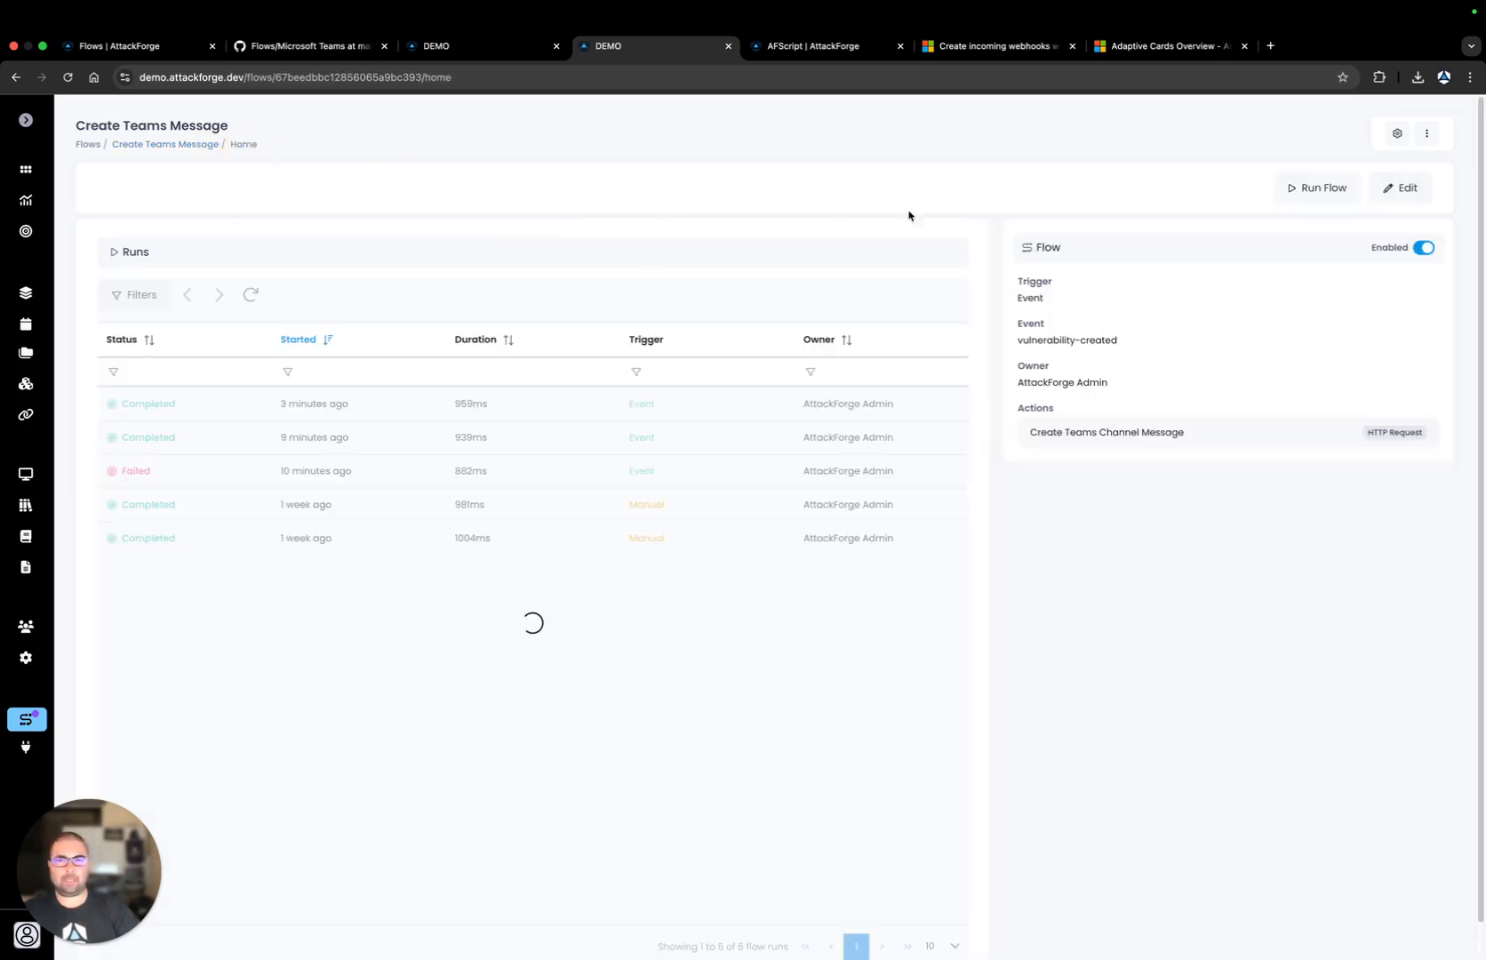
click(1387, 190)
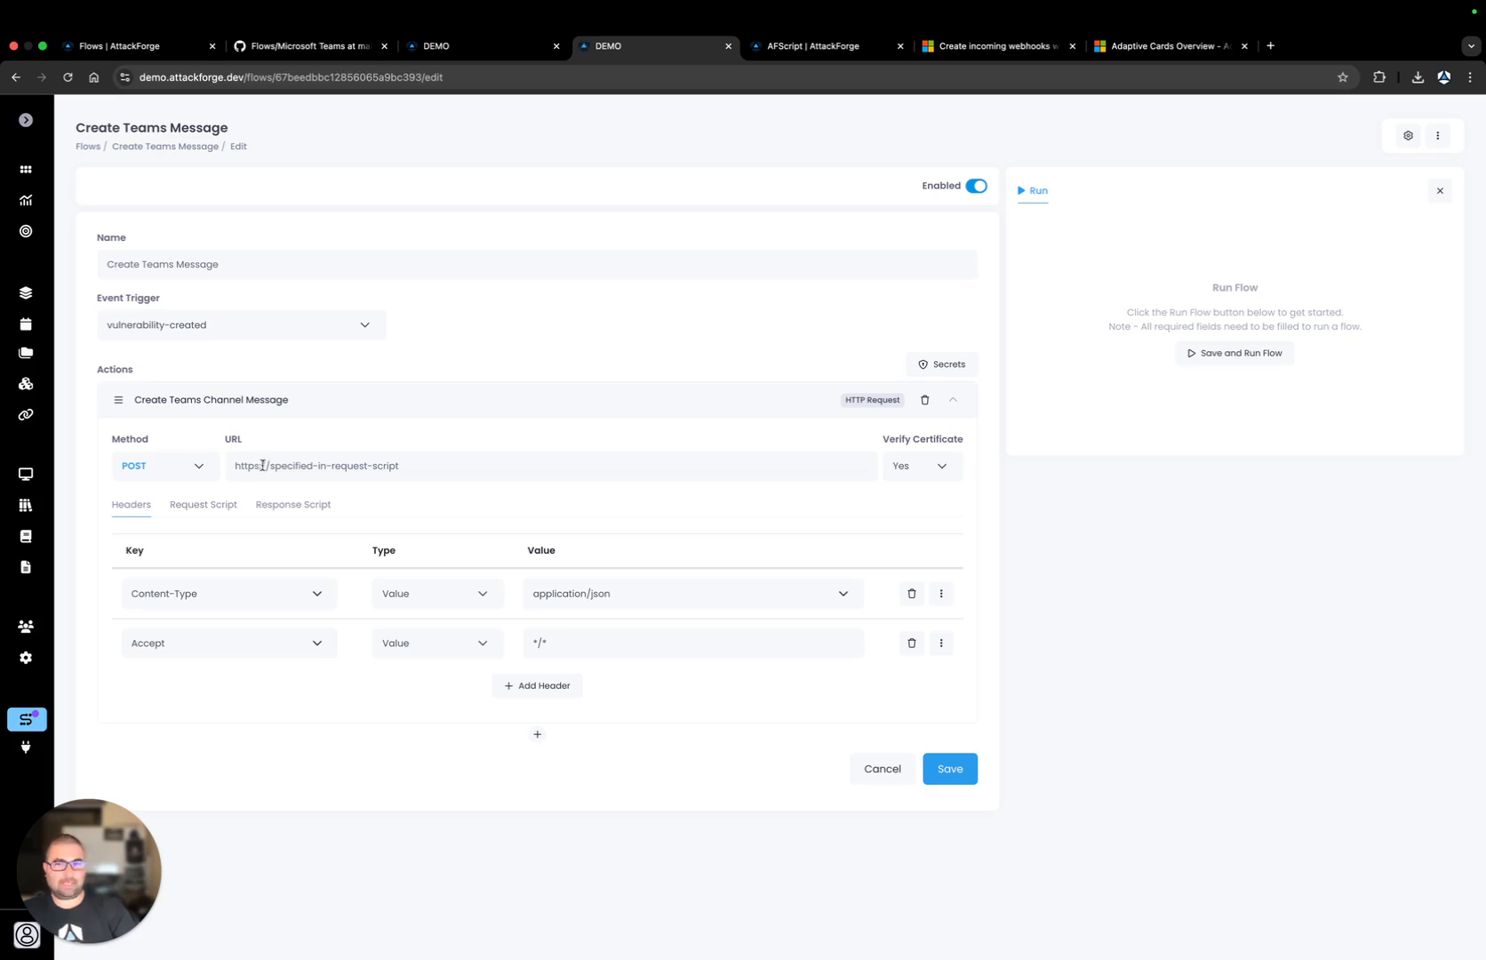
drag(272, 465, 423, 470)
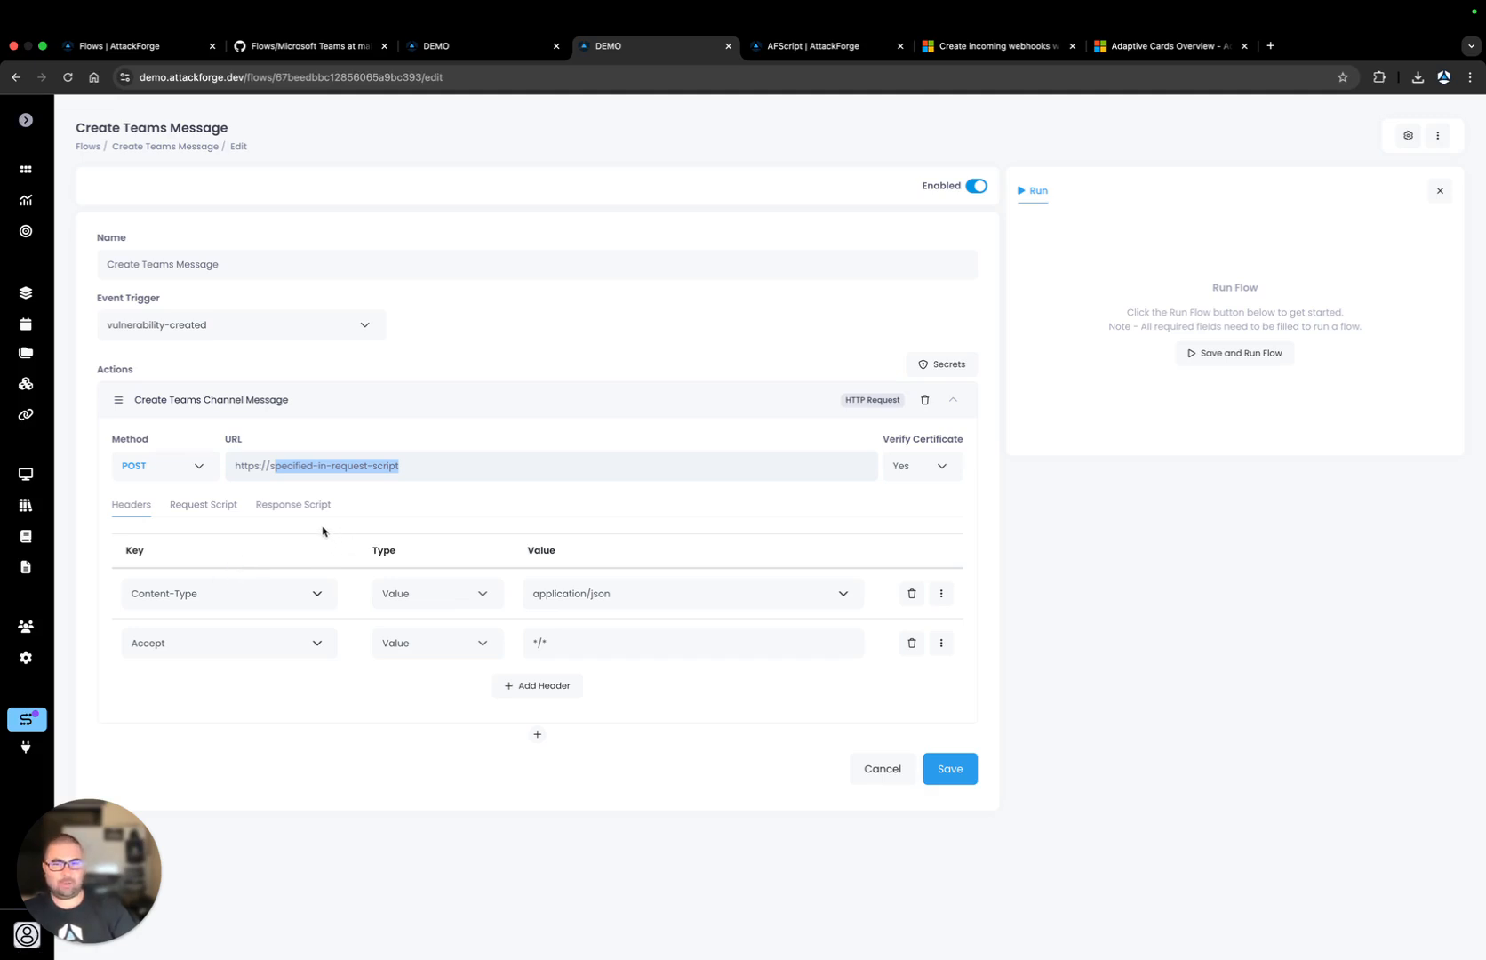
click(434, 503)
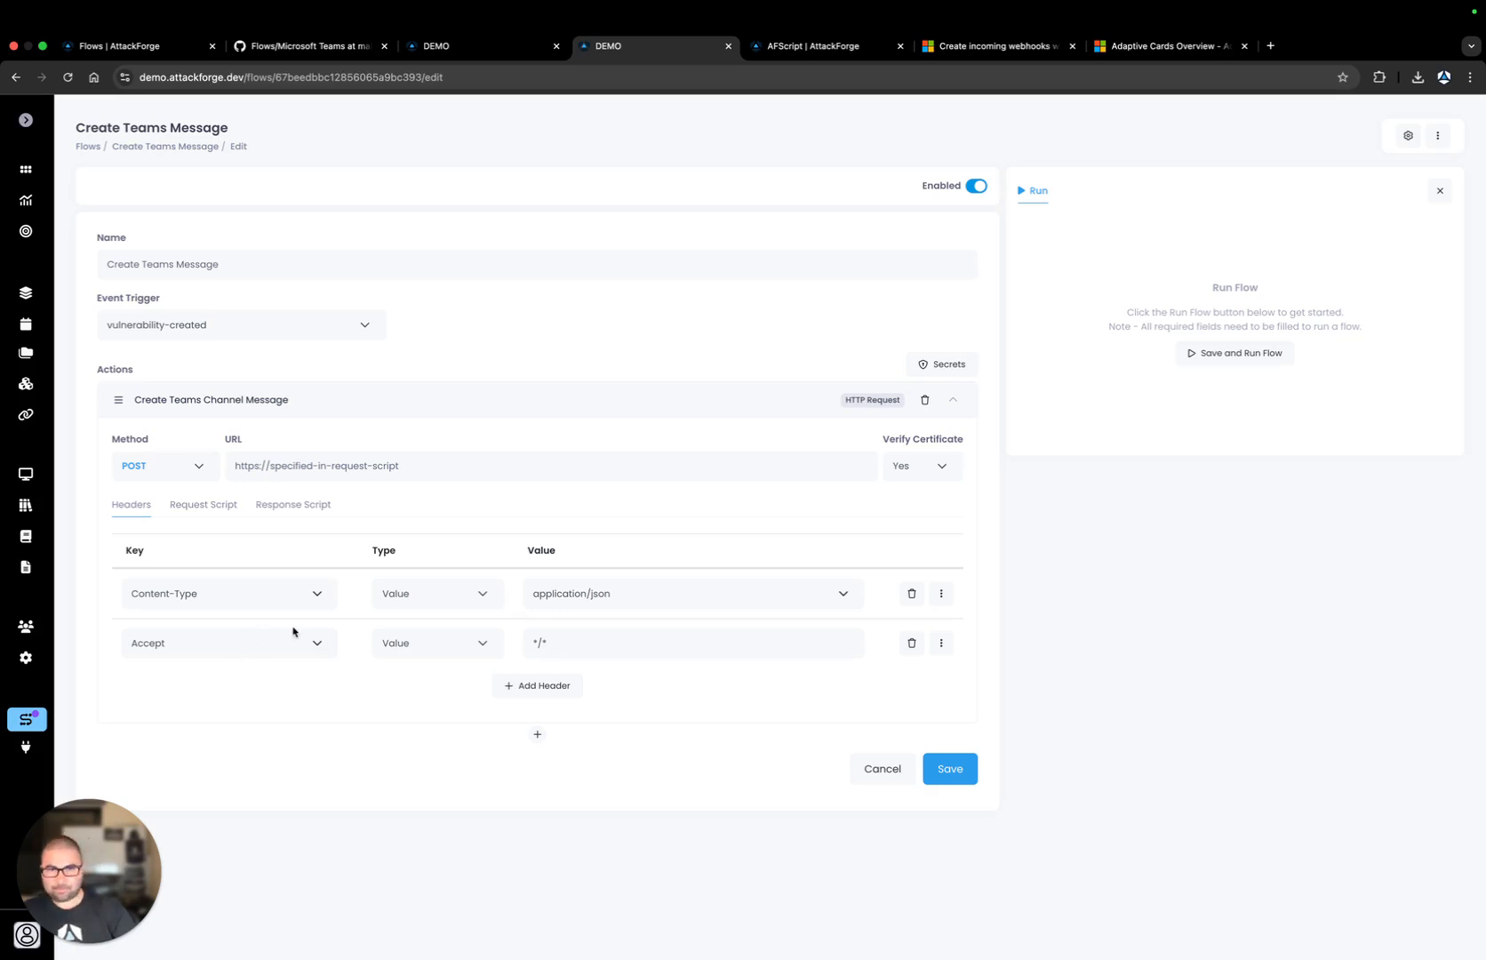
Open the action's request script in the code editor and consult AttackForge's AFScript support page
click(229, 513)
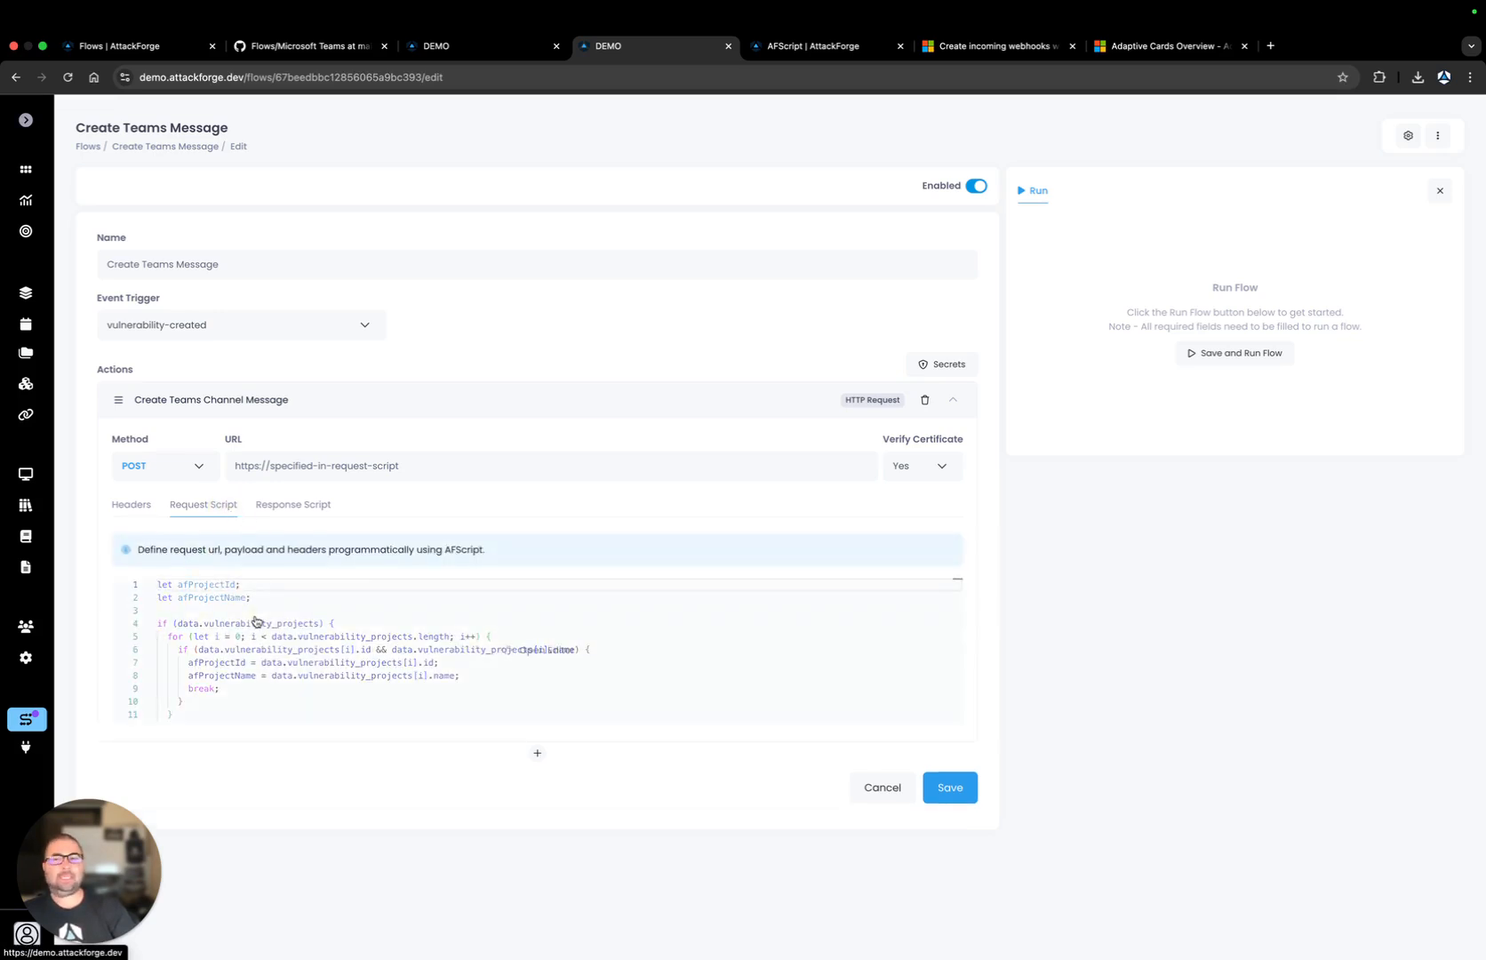
click(258, 621)
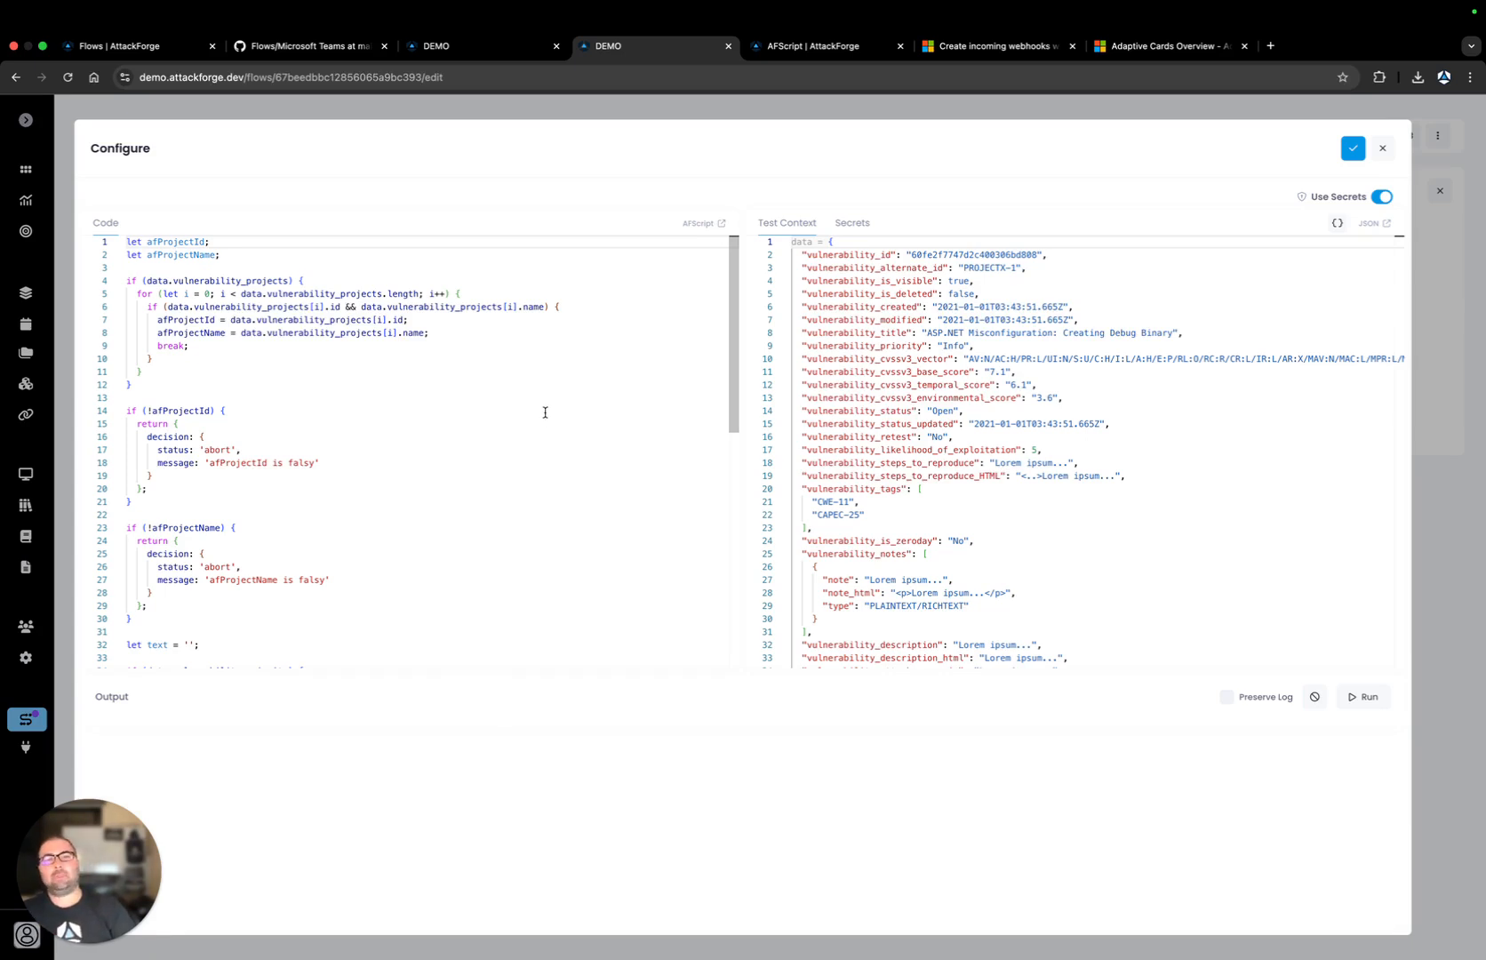
click(810, 51)
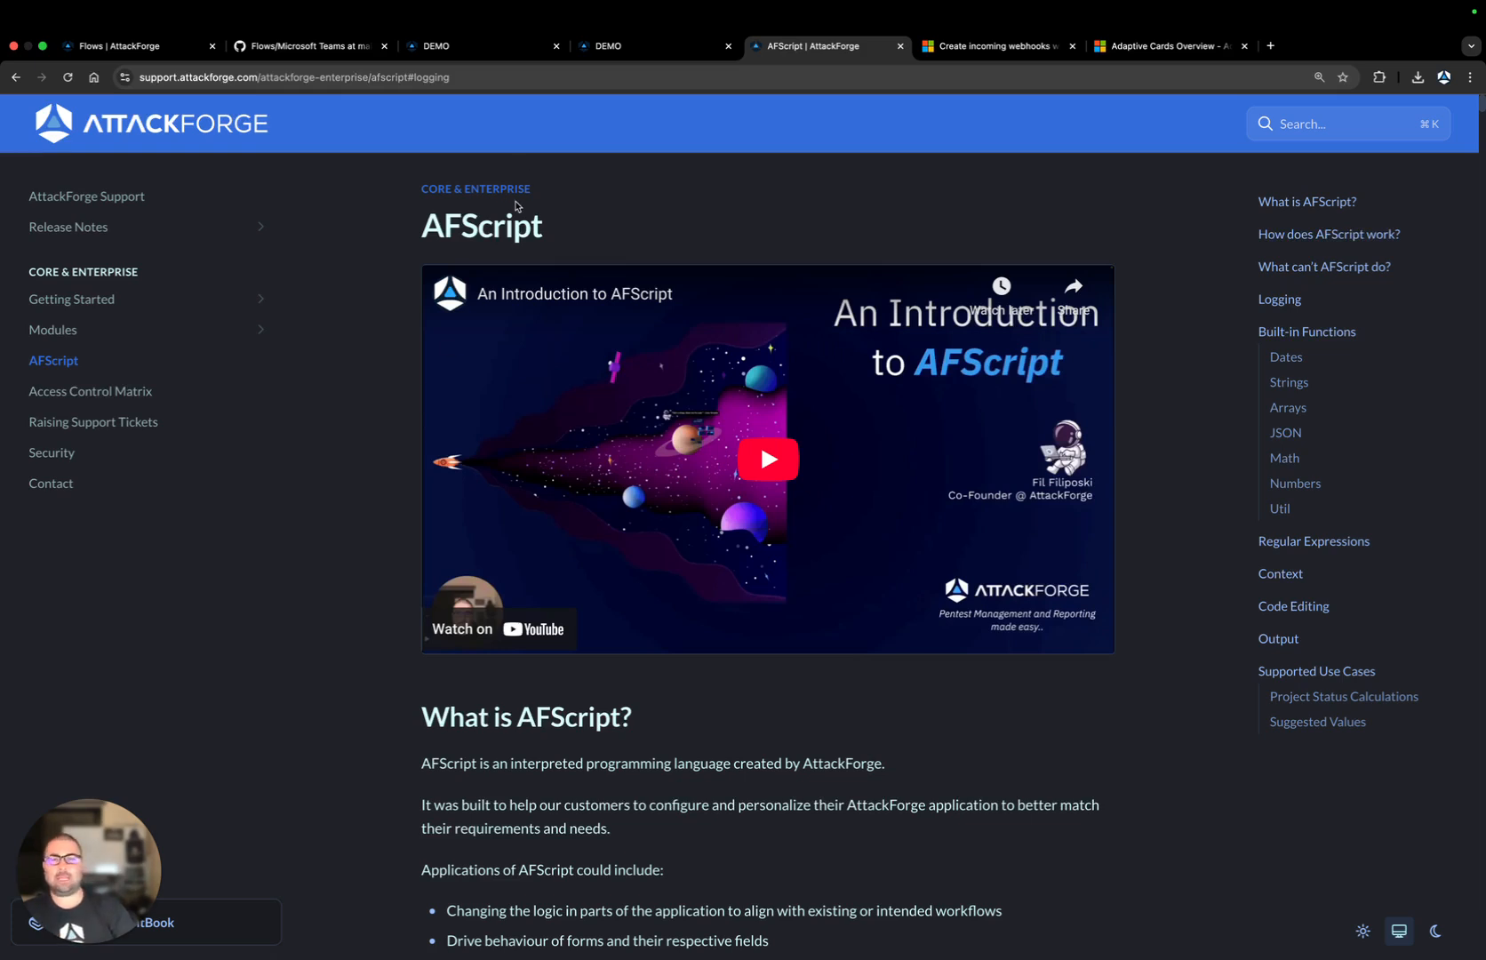
click(660, 55)
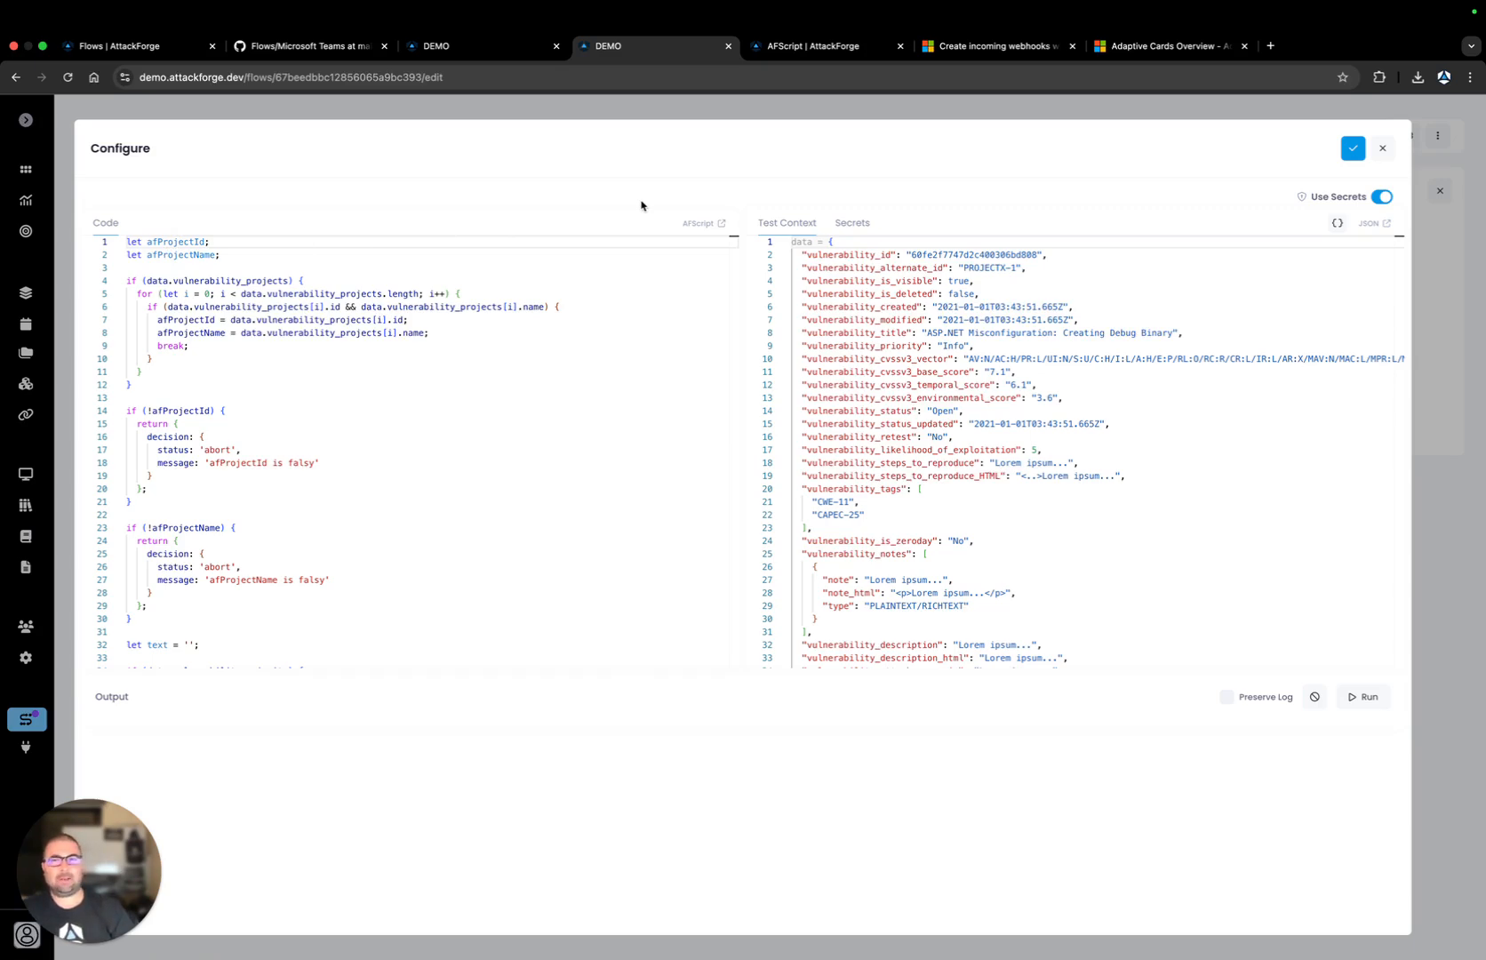
Check the PROJECT7 channel posts in Microsoft Teams, and back in AttackForge read through the request script's test context data
key(ctrl+Right)
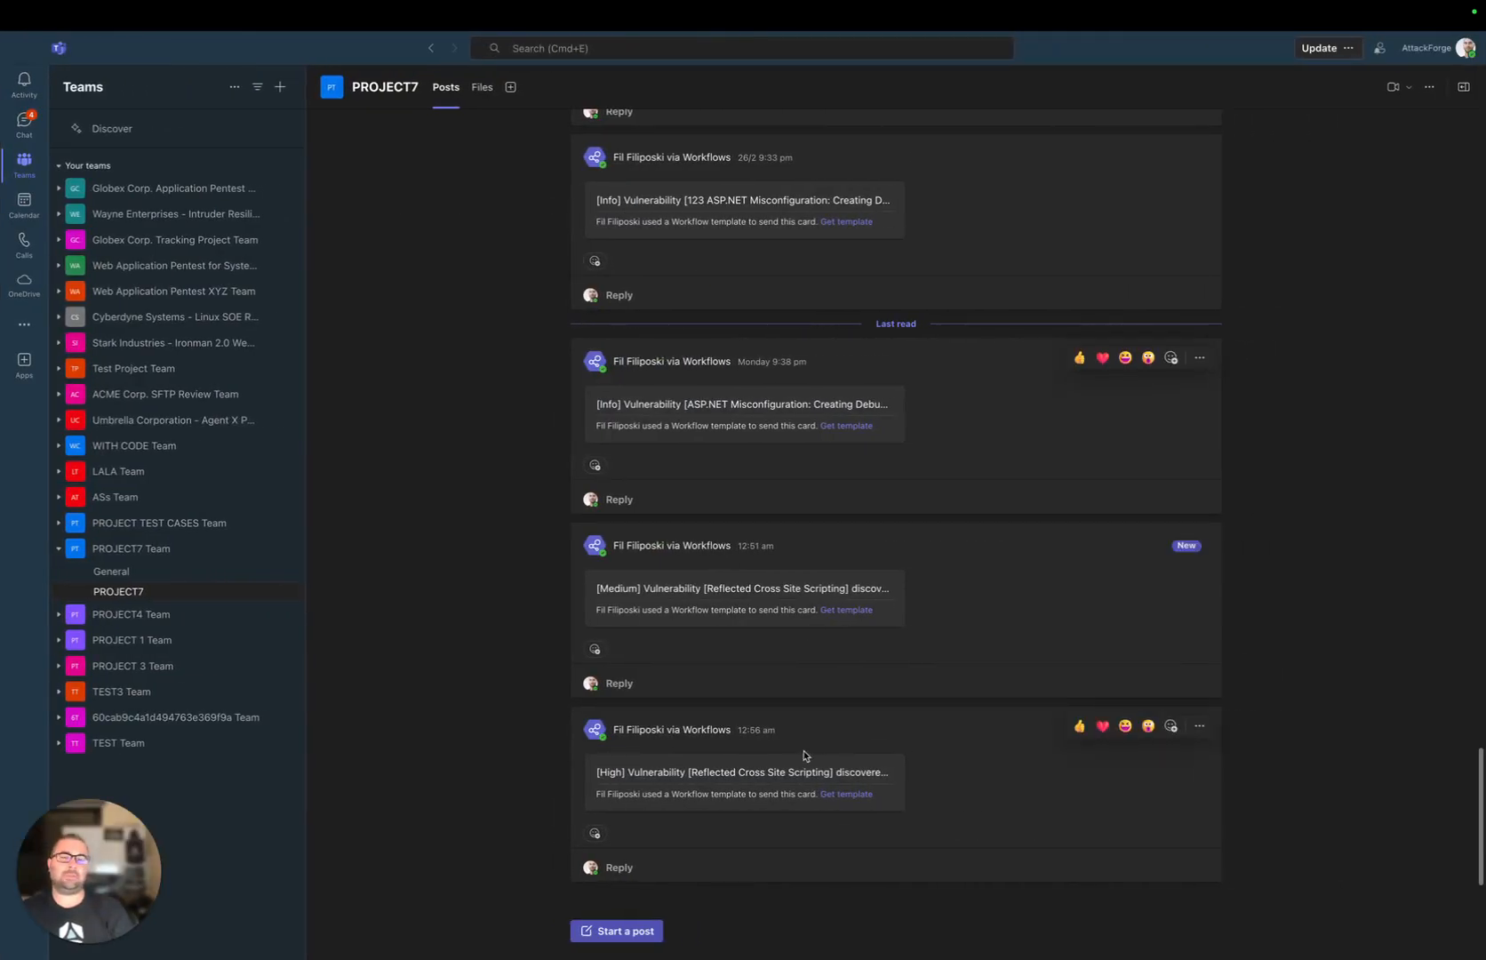
key(ctrl+Left)
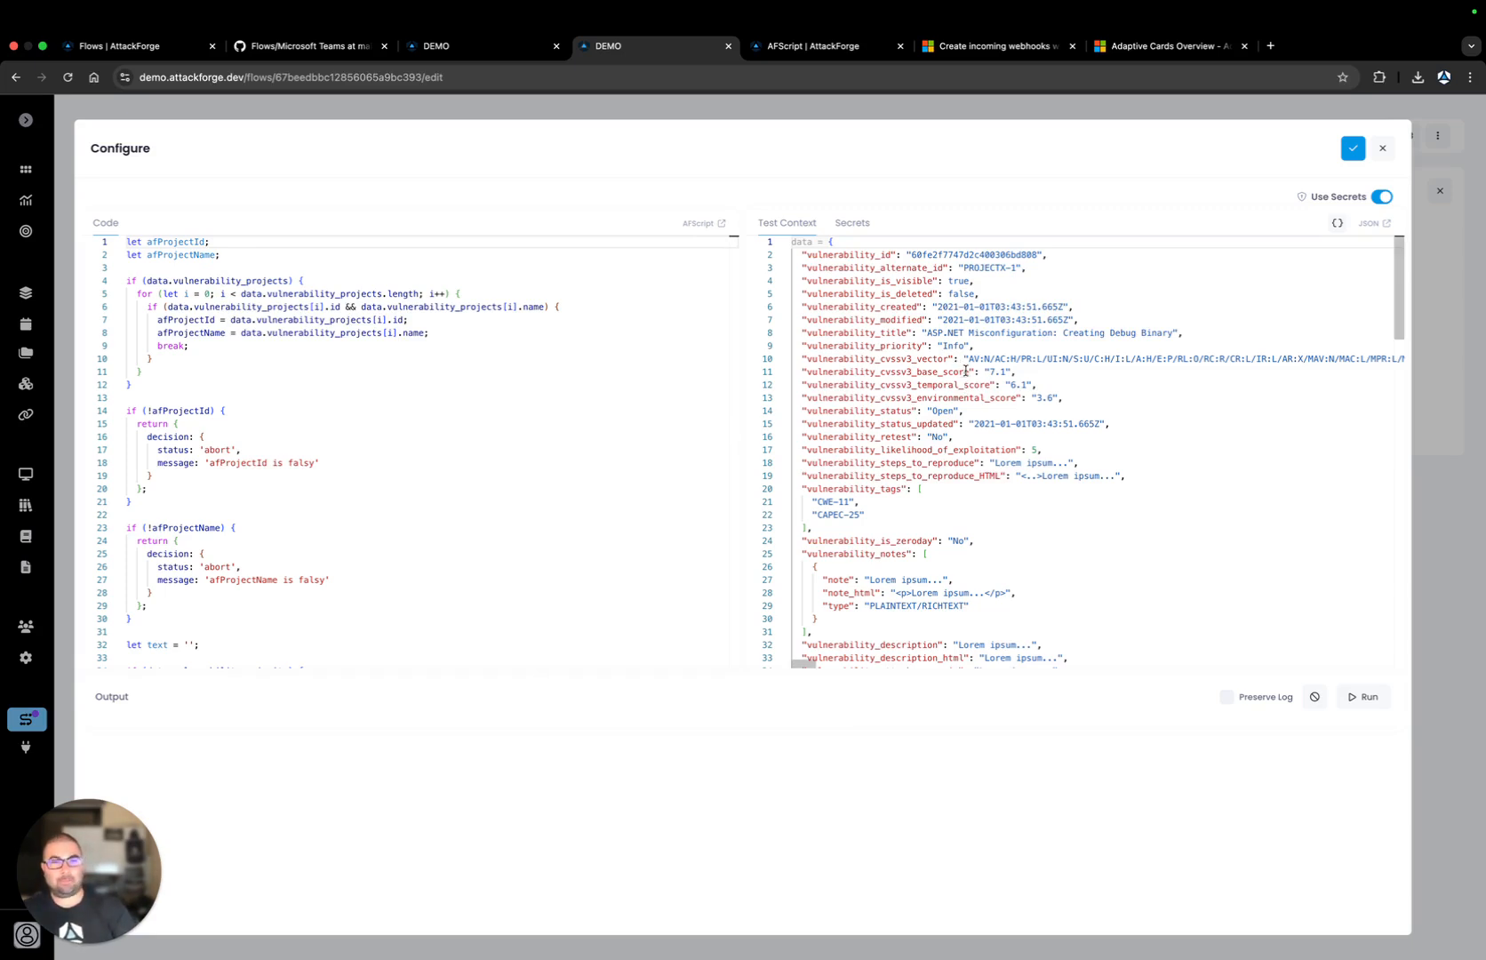
scroll(966, 370, down, 7)
scroll(967, 370, down, 12)
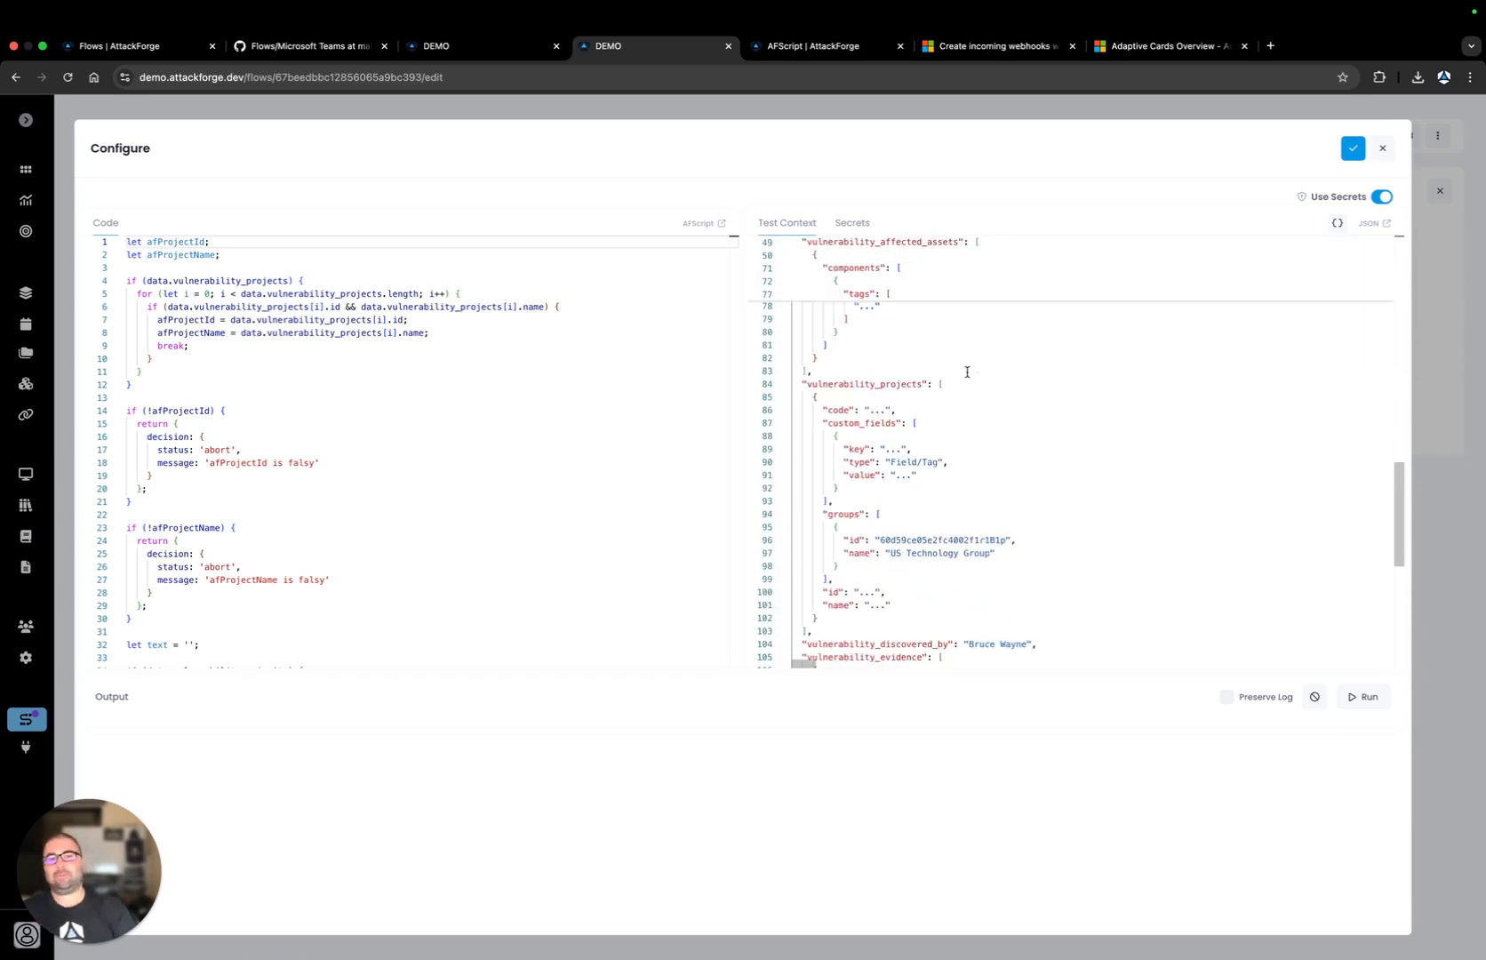
scroll(967, 372, down, 4)
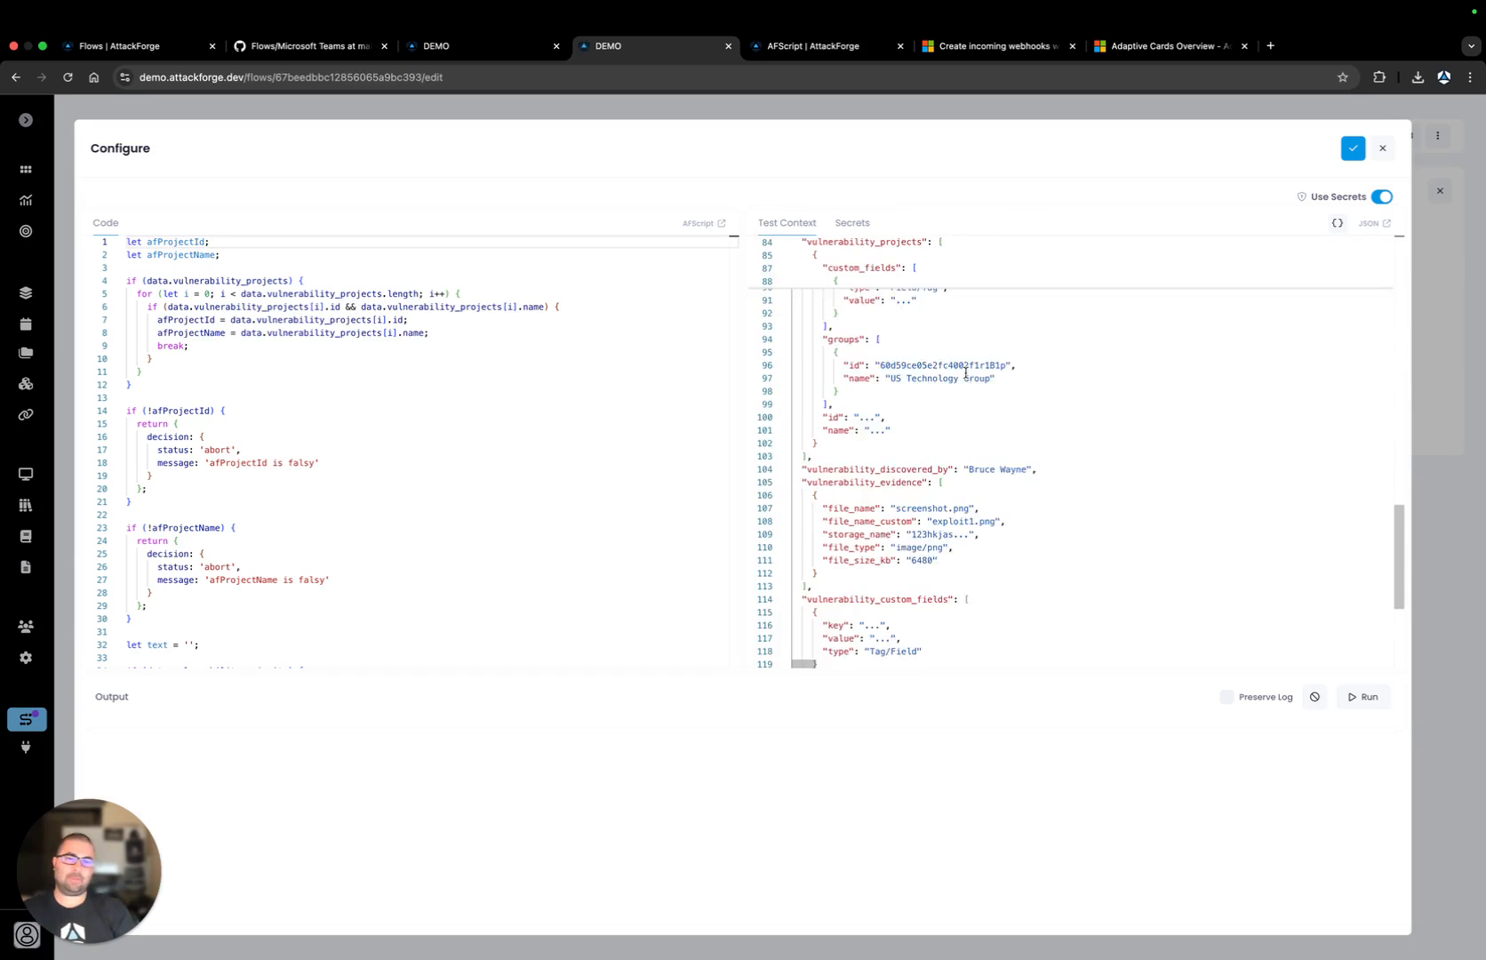
scroll(966, 373, down, 5)
scroll(965, 373, up, 20)
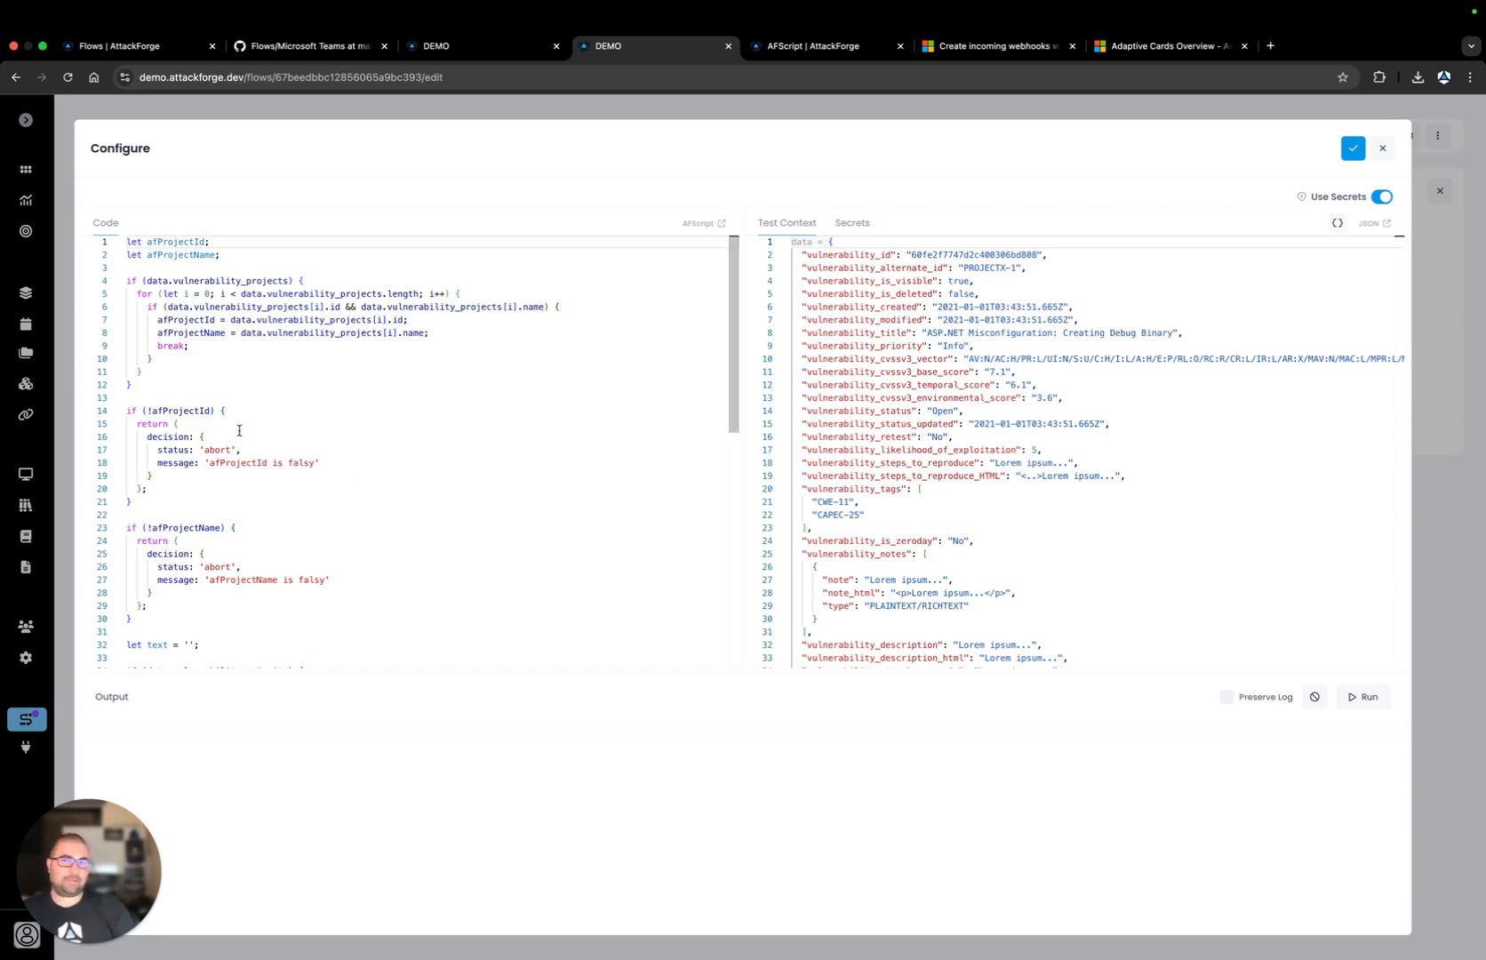
Read the request script code that builds the message text and compare it with the latest PROJECT7 post in Microsoft Teams
scroll(238, 430, down, 5)
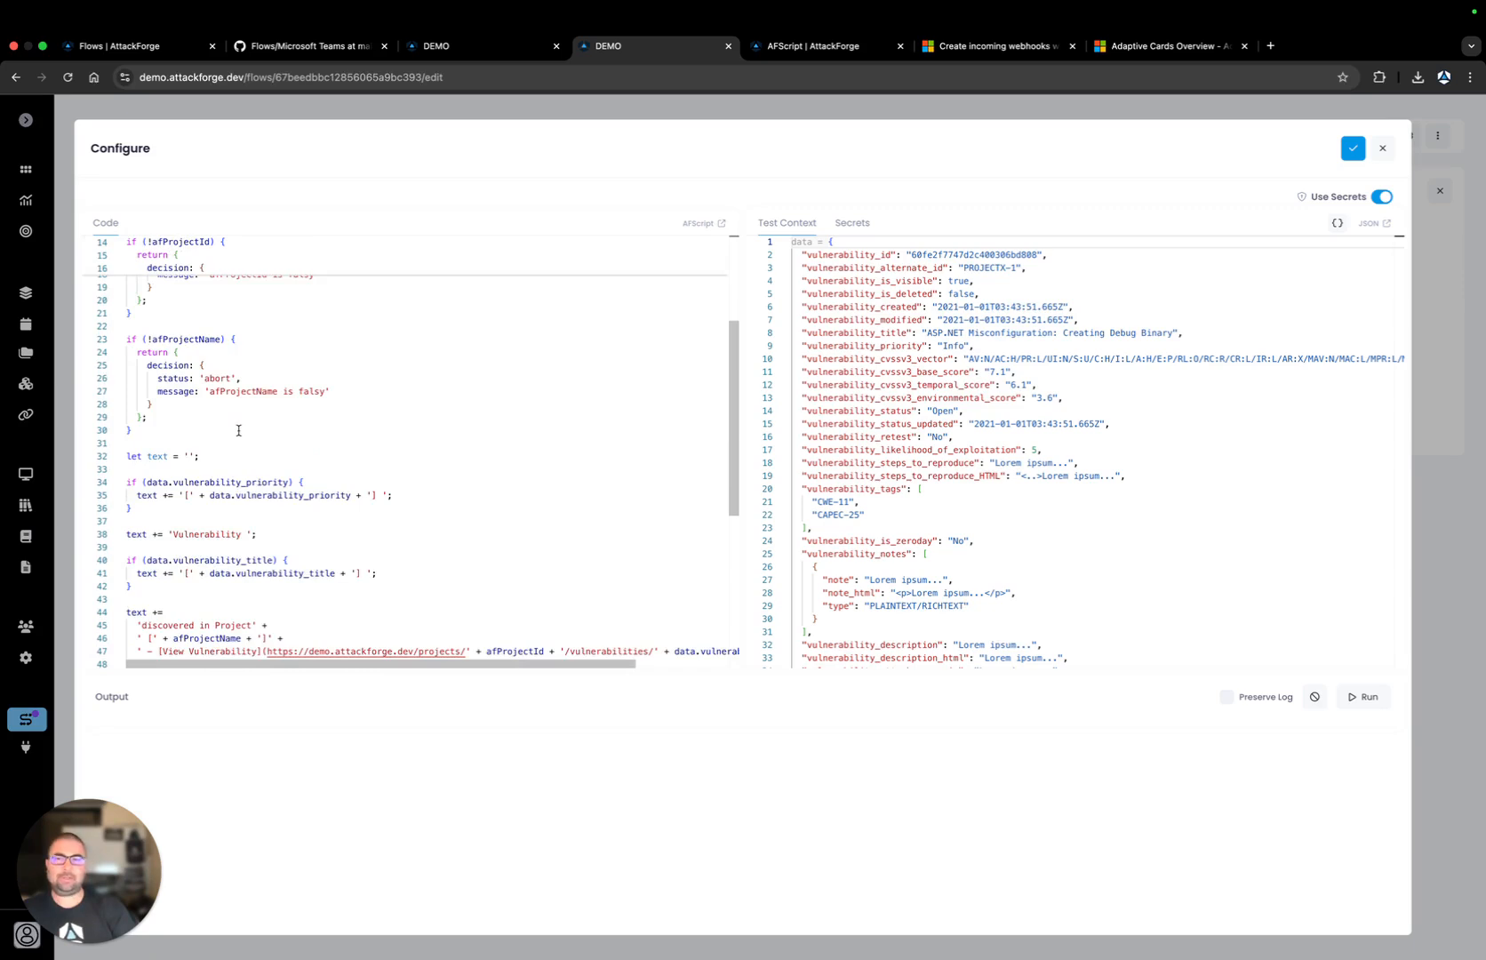
scroll(238, 430, down, 5)
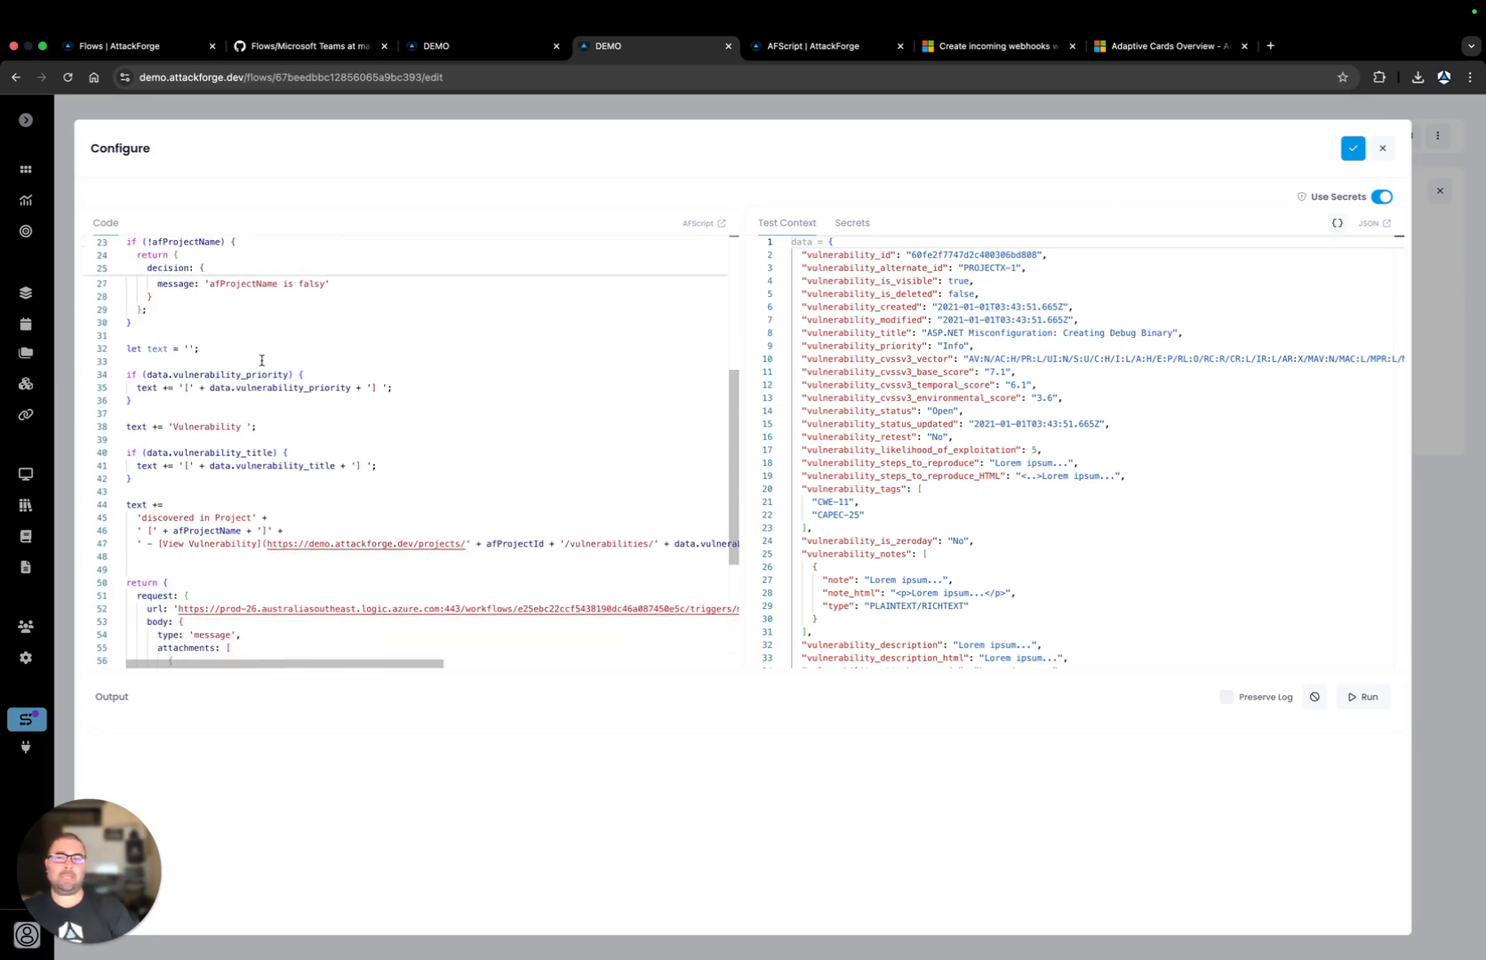
scroll(259, 362, down, 2)
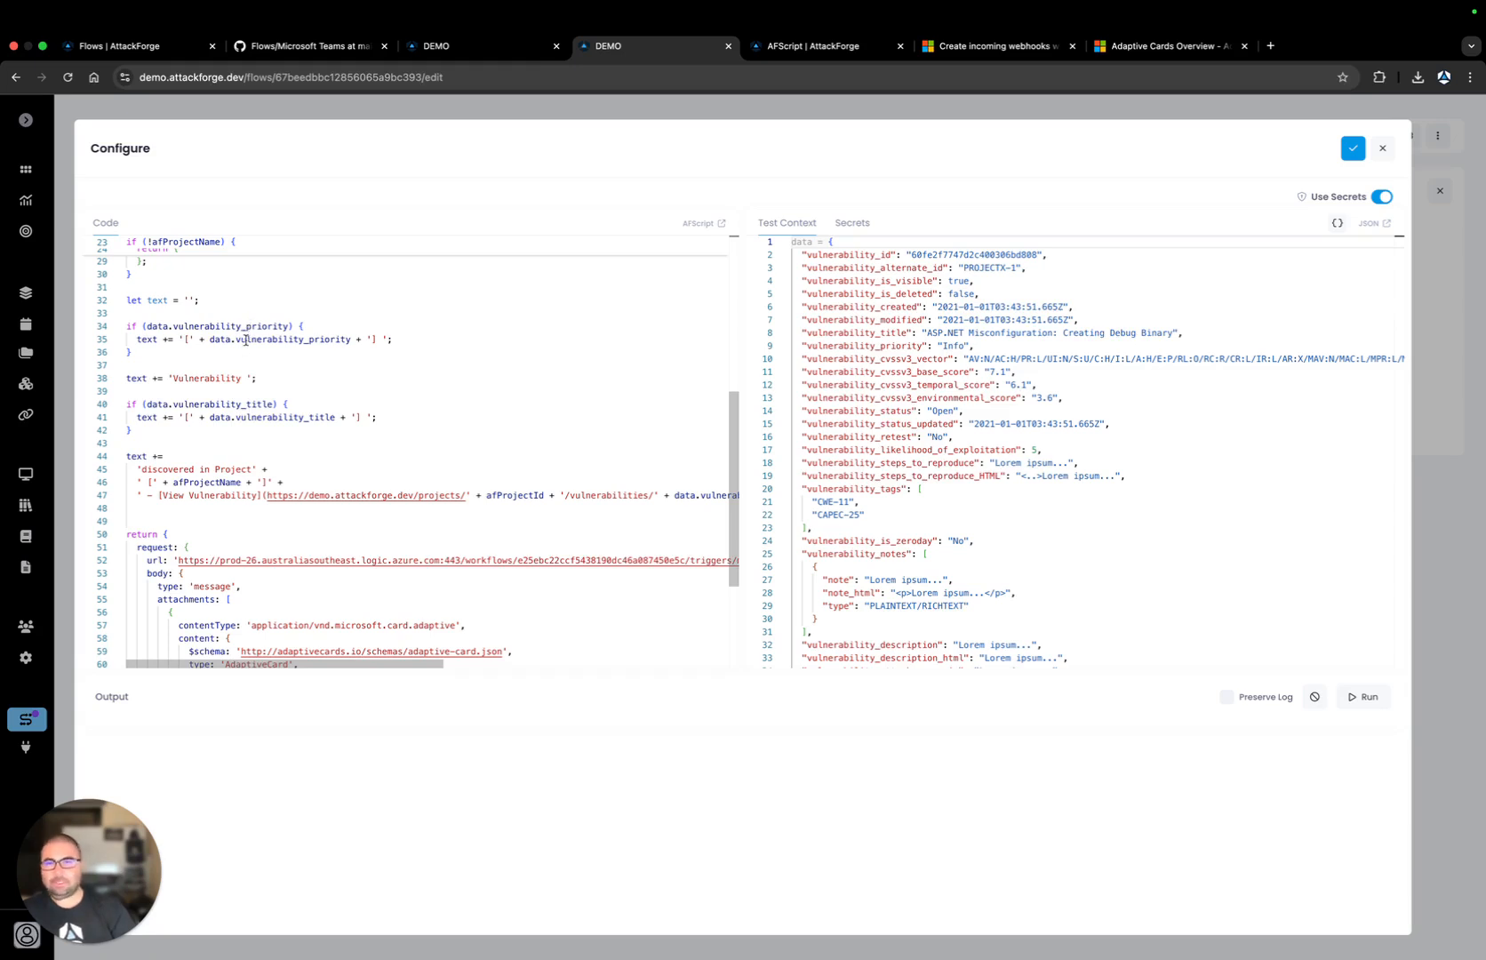
scroll(236, 385, down, 1)
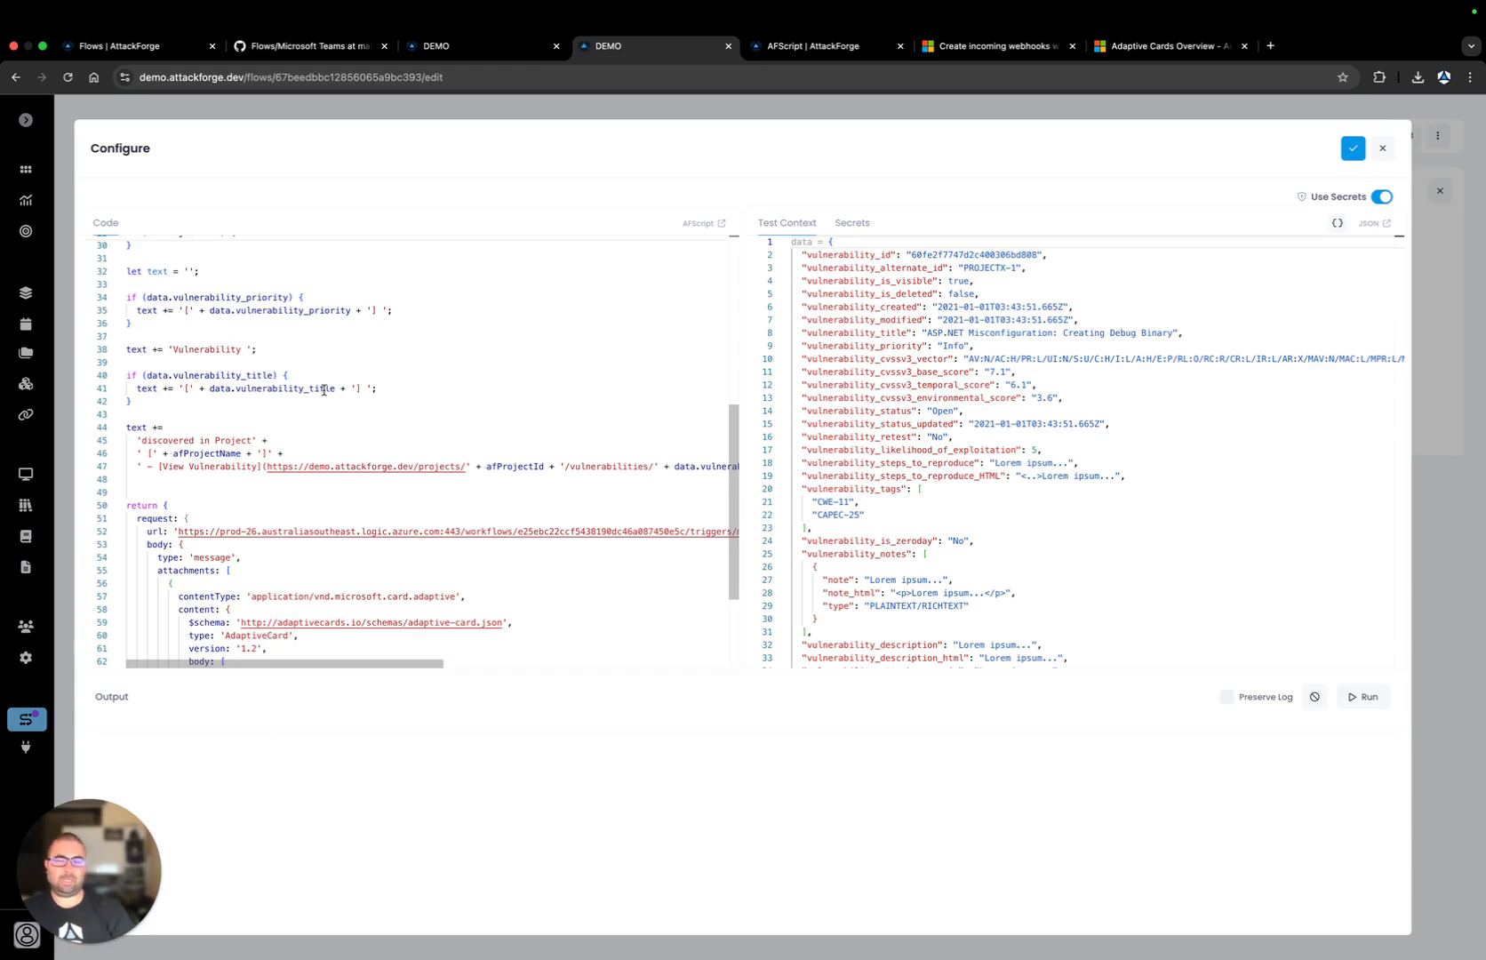
key(ctrl+Right)
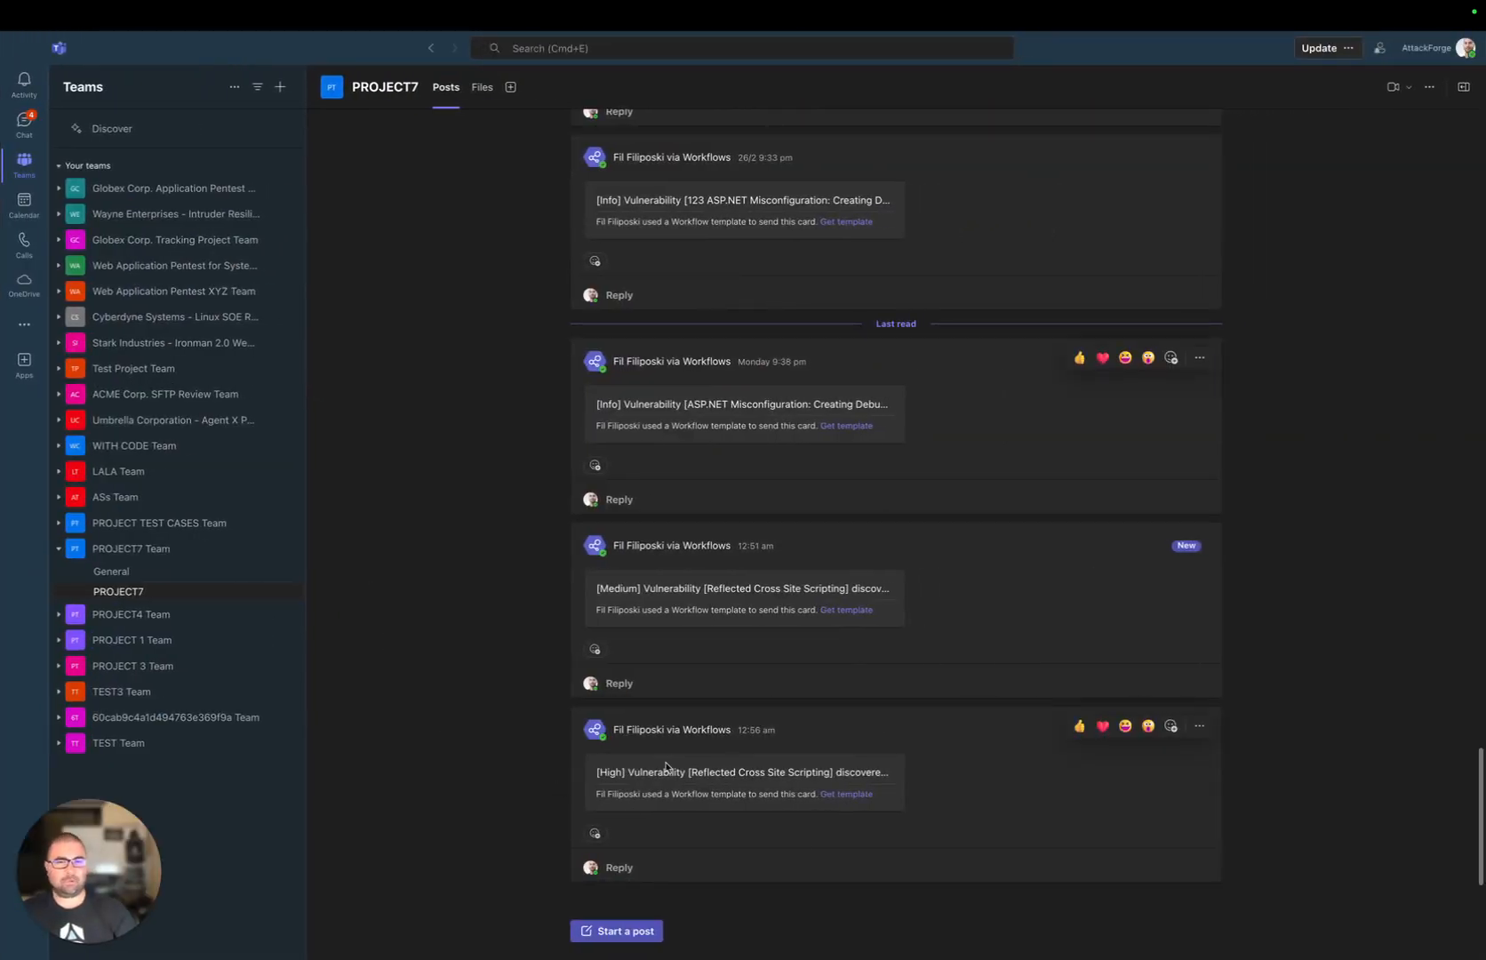
key(ctrl+Left)
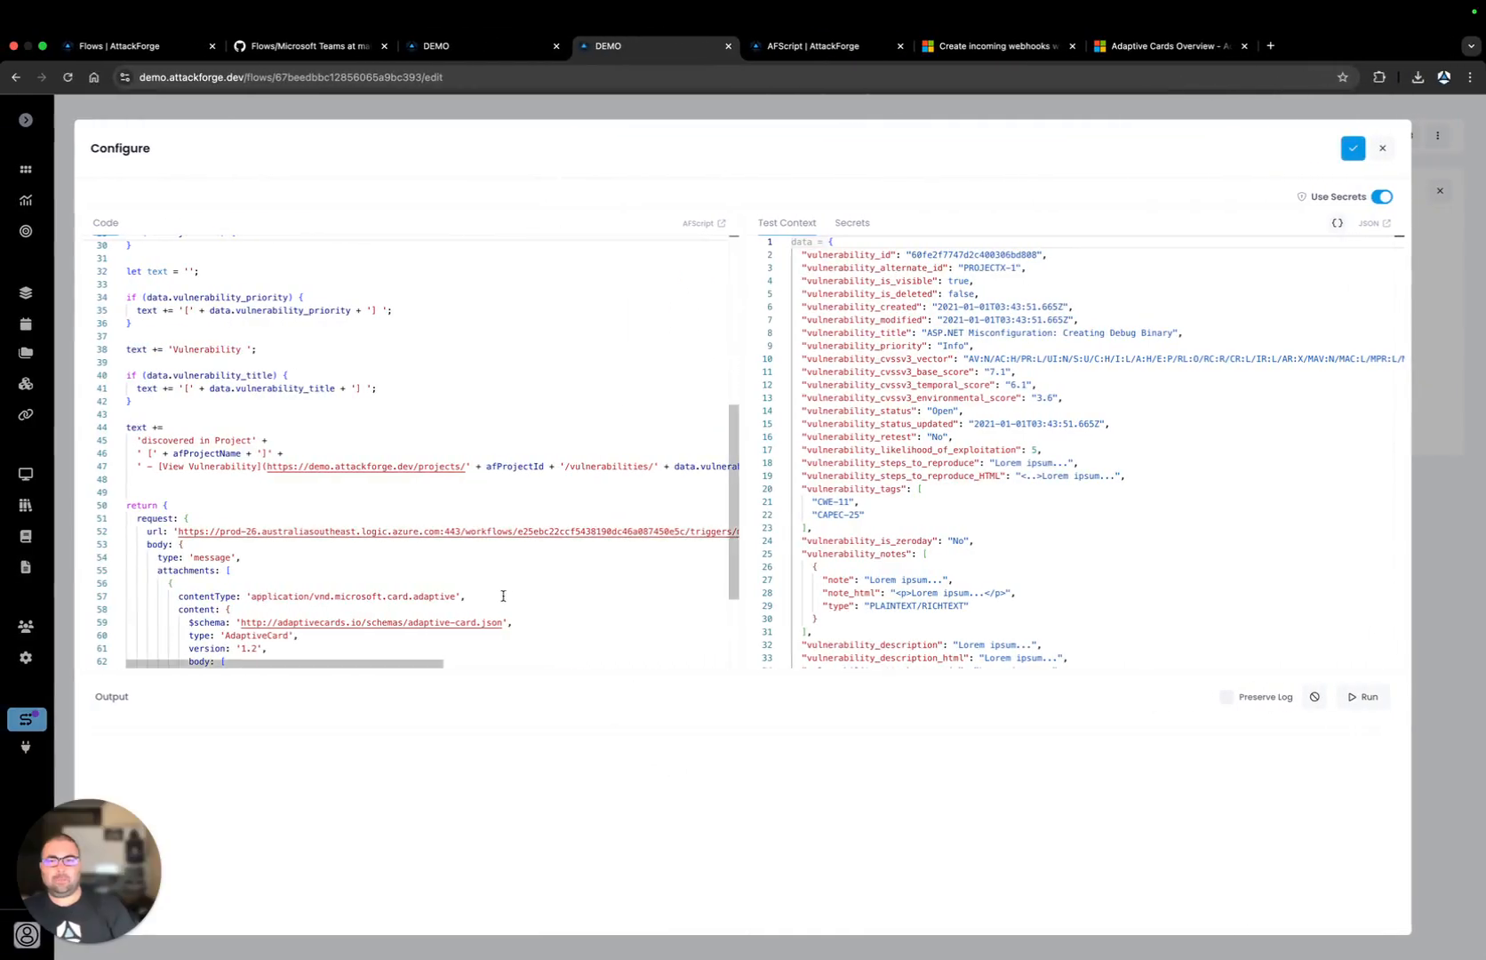
Back in the request script, examine the returned request object, the end of its webhook URL and the flow's list of secrets
scroll(488, 603, down, 1)
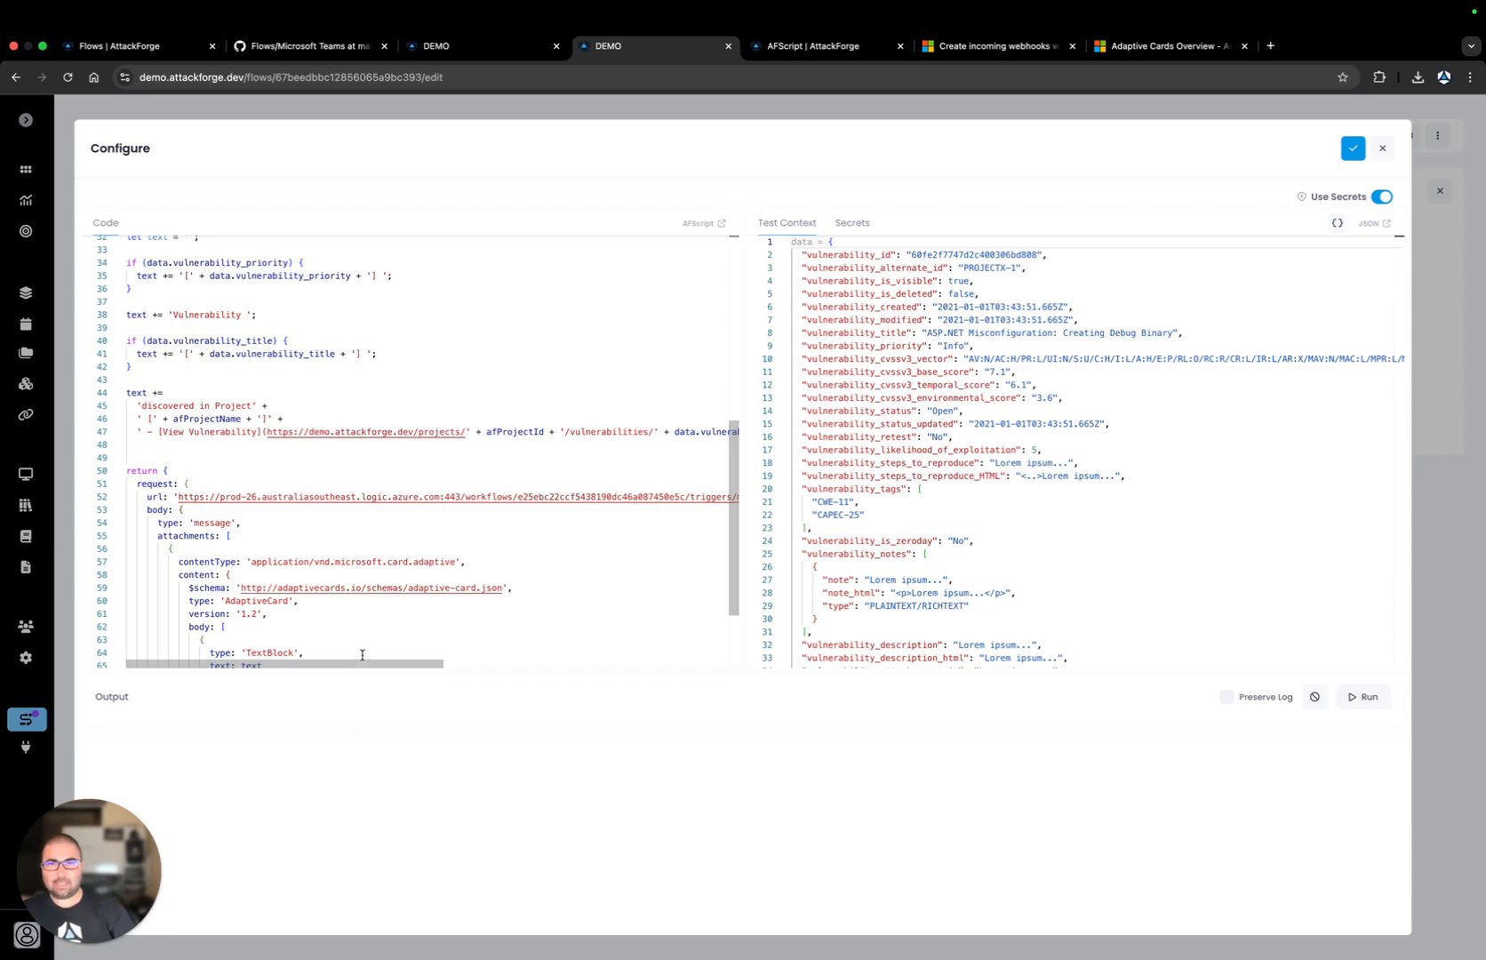
scroll(362, 554, down, 3)
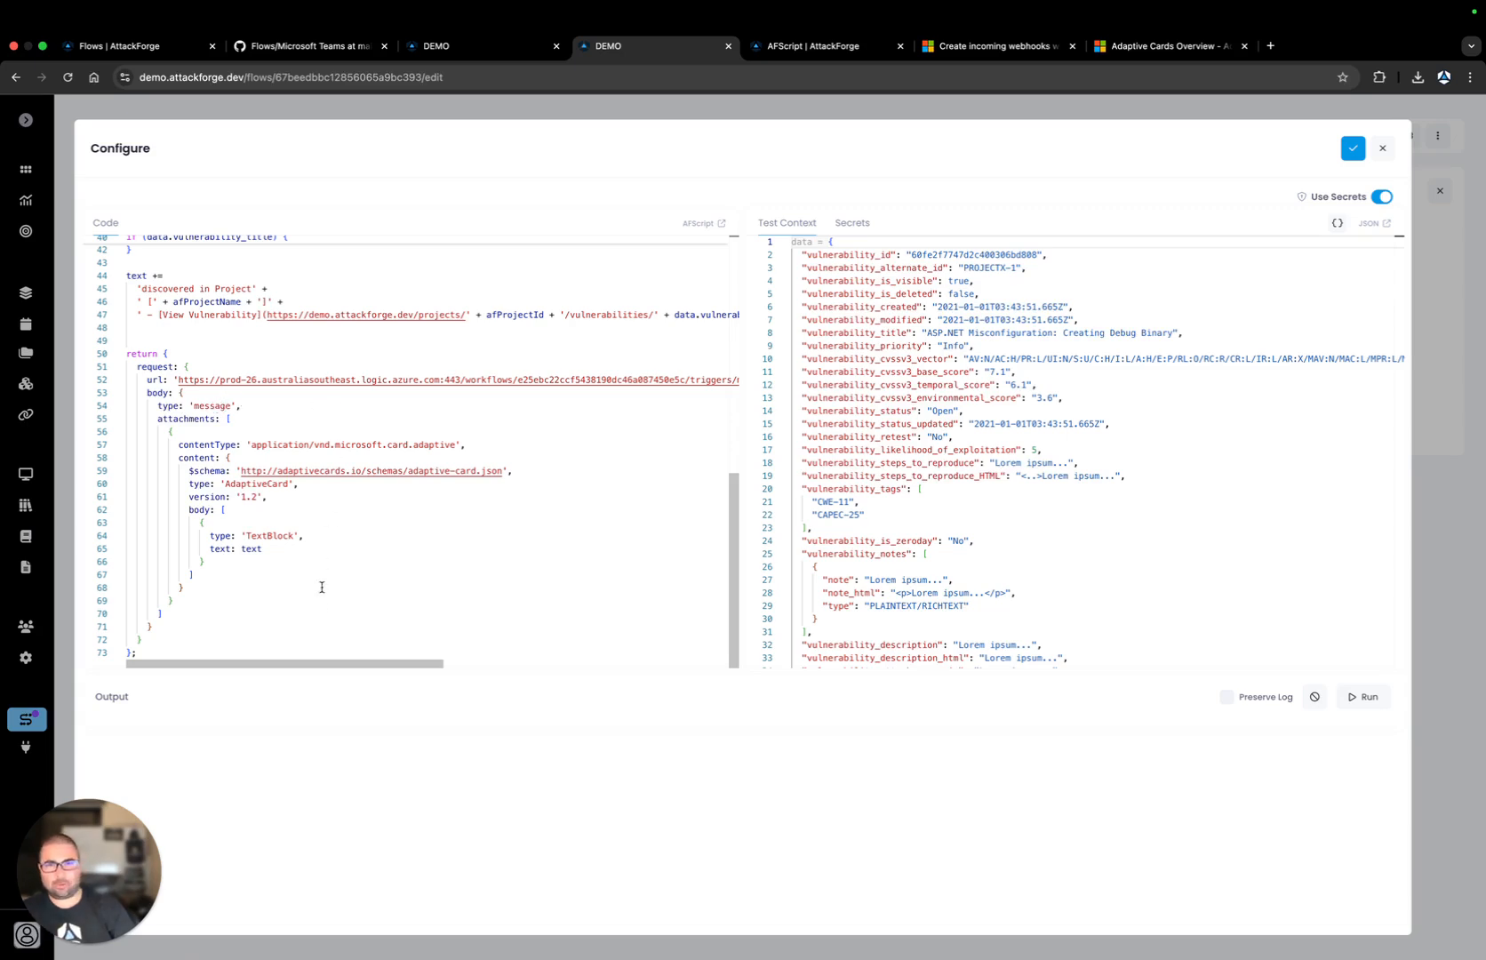
drag(302, 664, 703, 432)
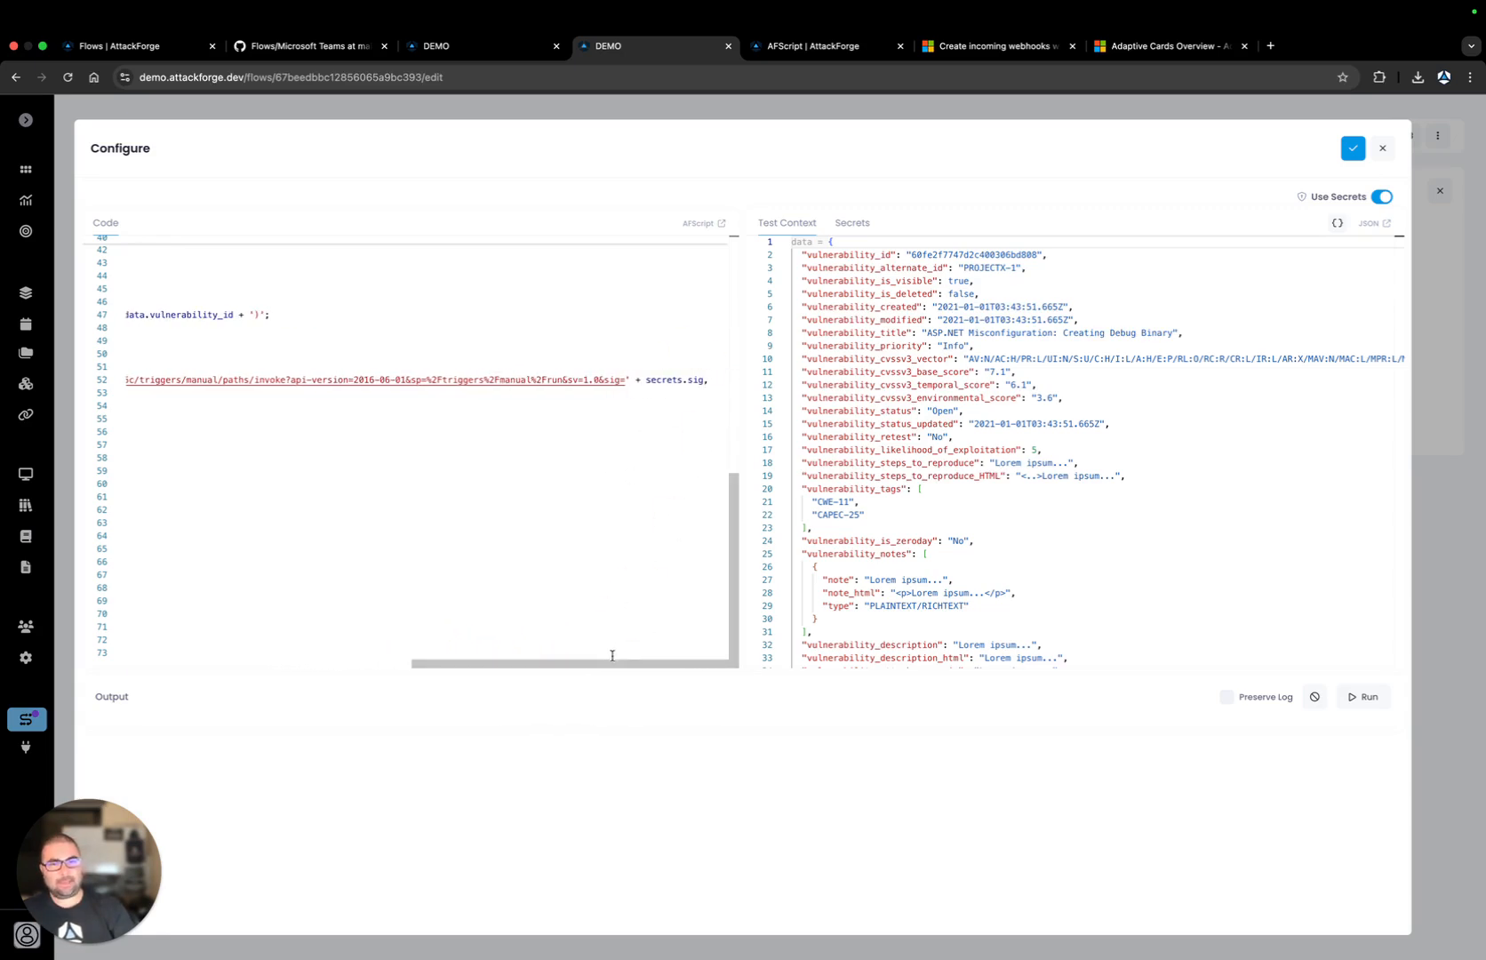
drag(612, 665, 232, 628)
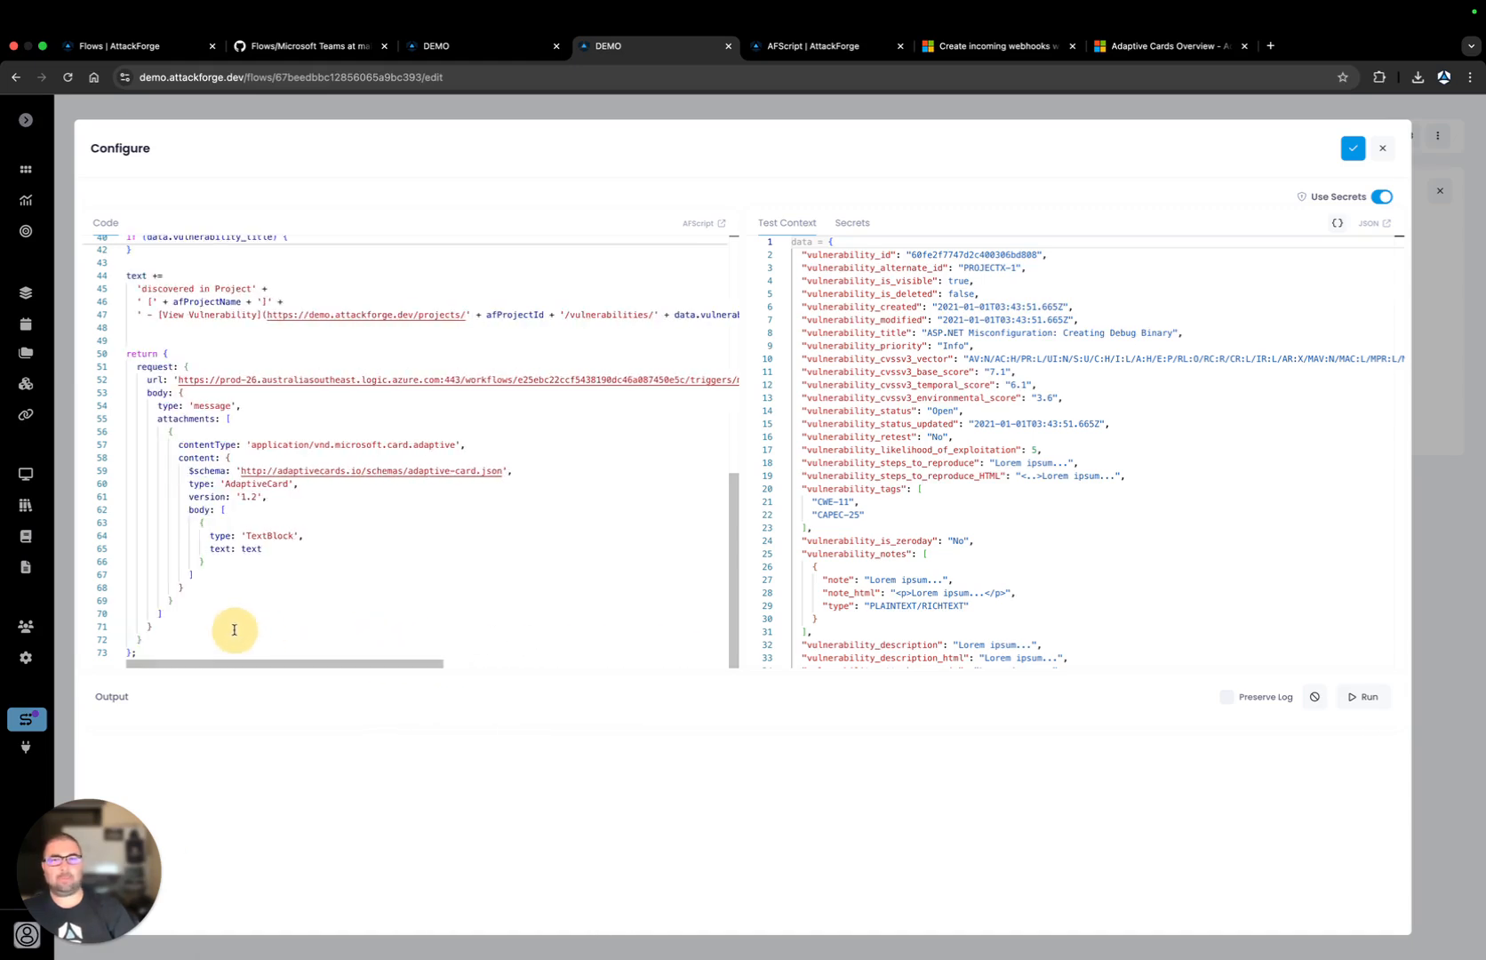
click(851, 223)
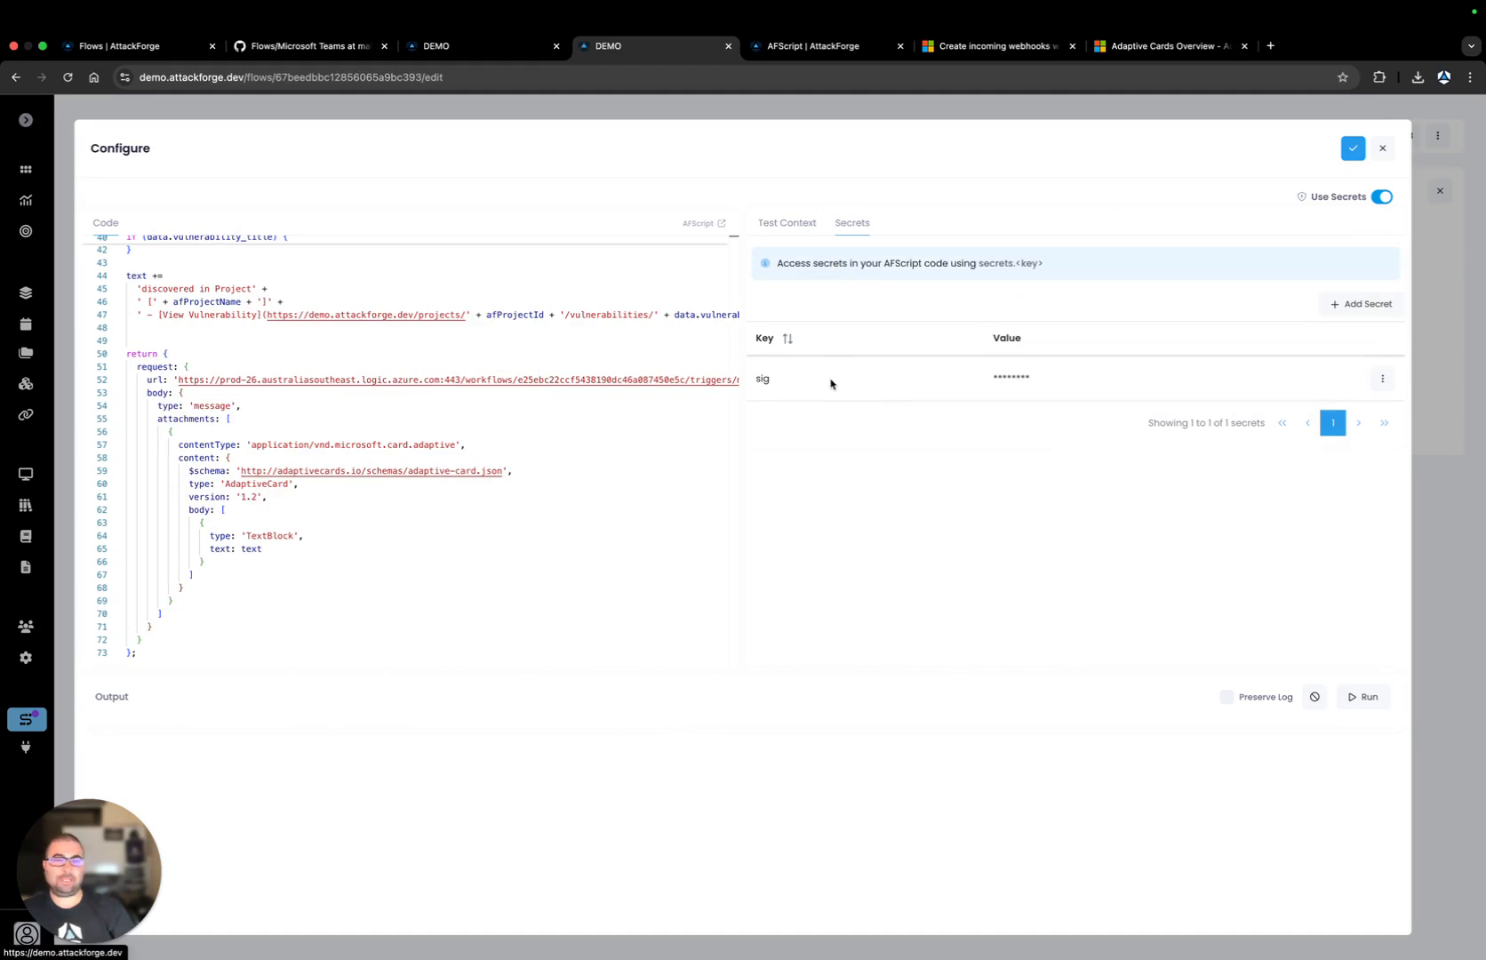
click(811, 230)
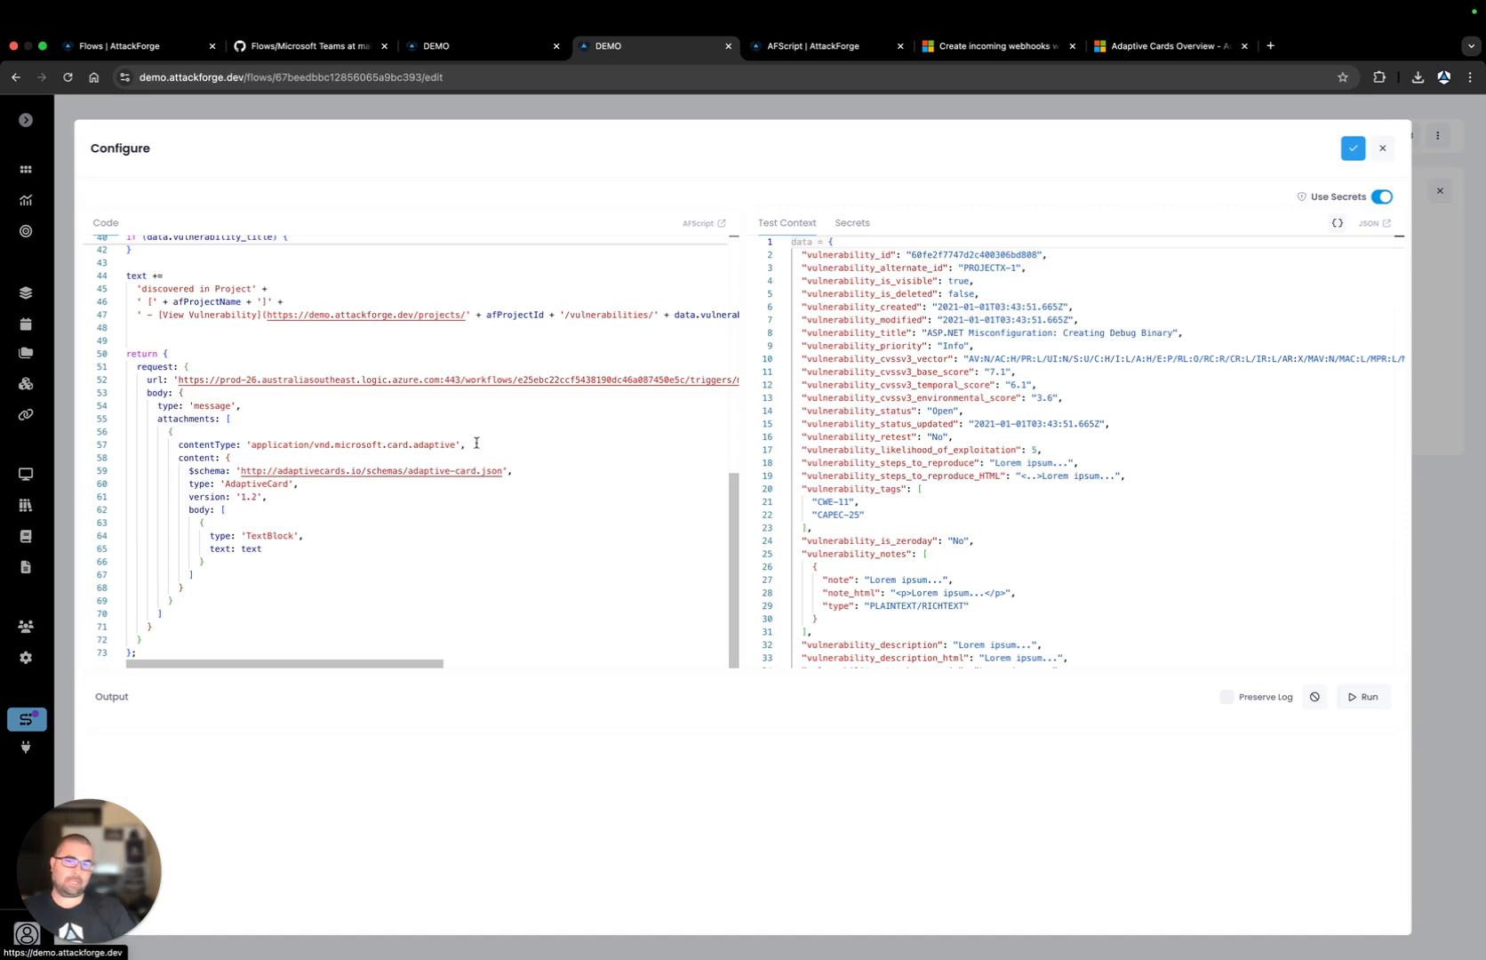
Consult Microsoft's Adaptive Cards Overview, and highlight the TextBlock's text variable in the request script before closing the editor
click(1163, 48)
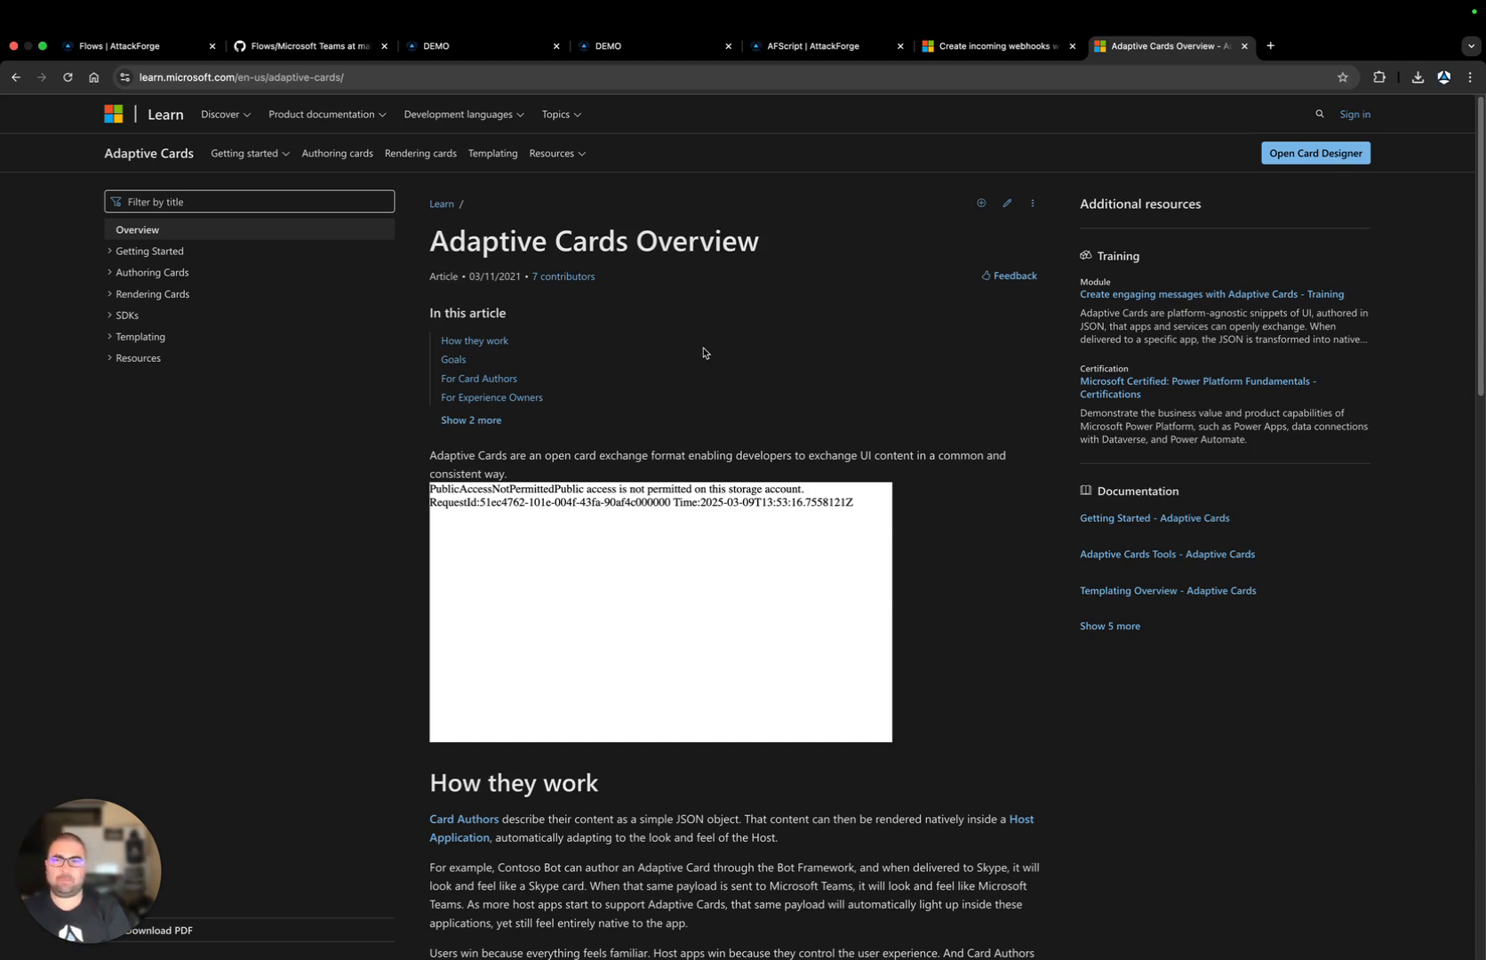
click(653, 43)
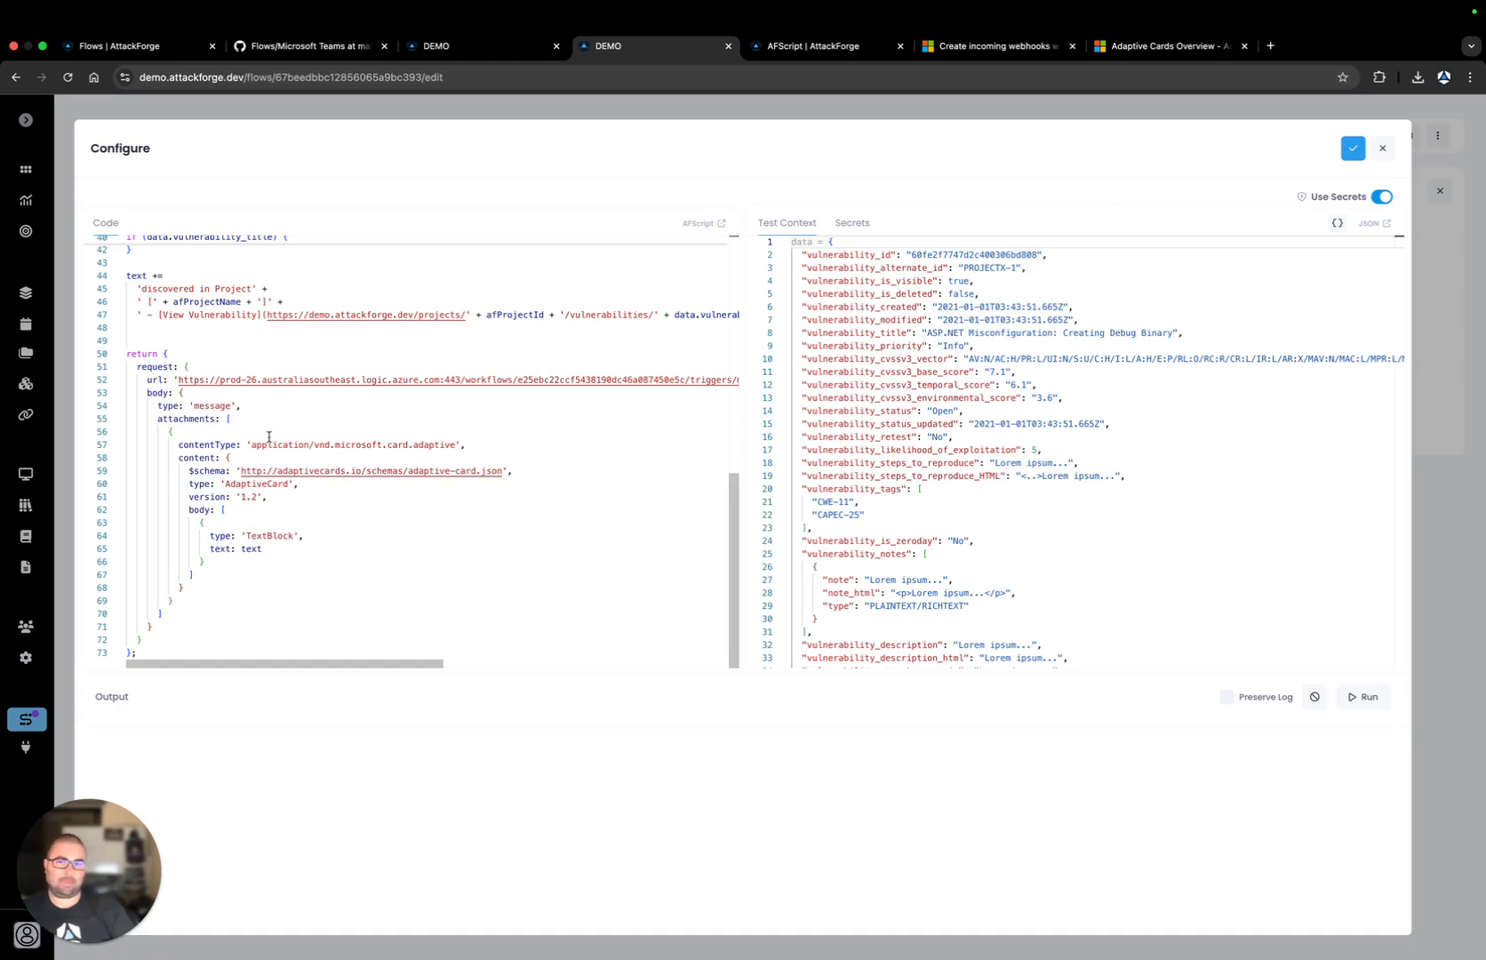
double_click(251, 548)
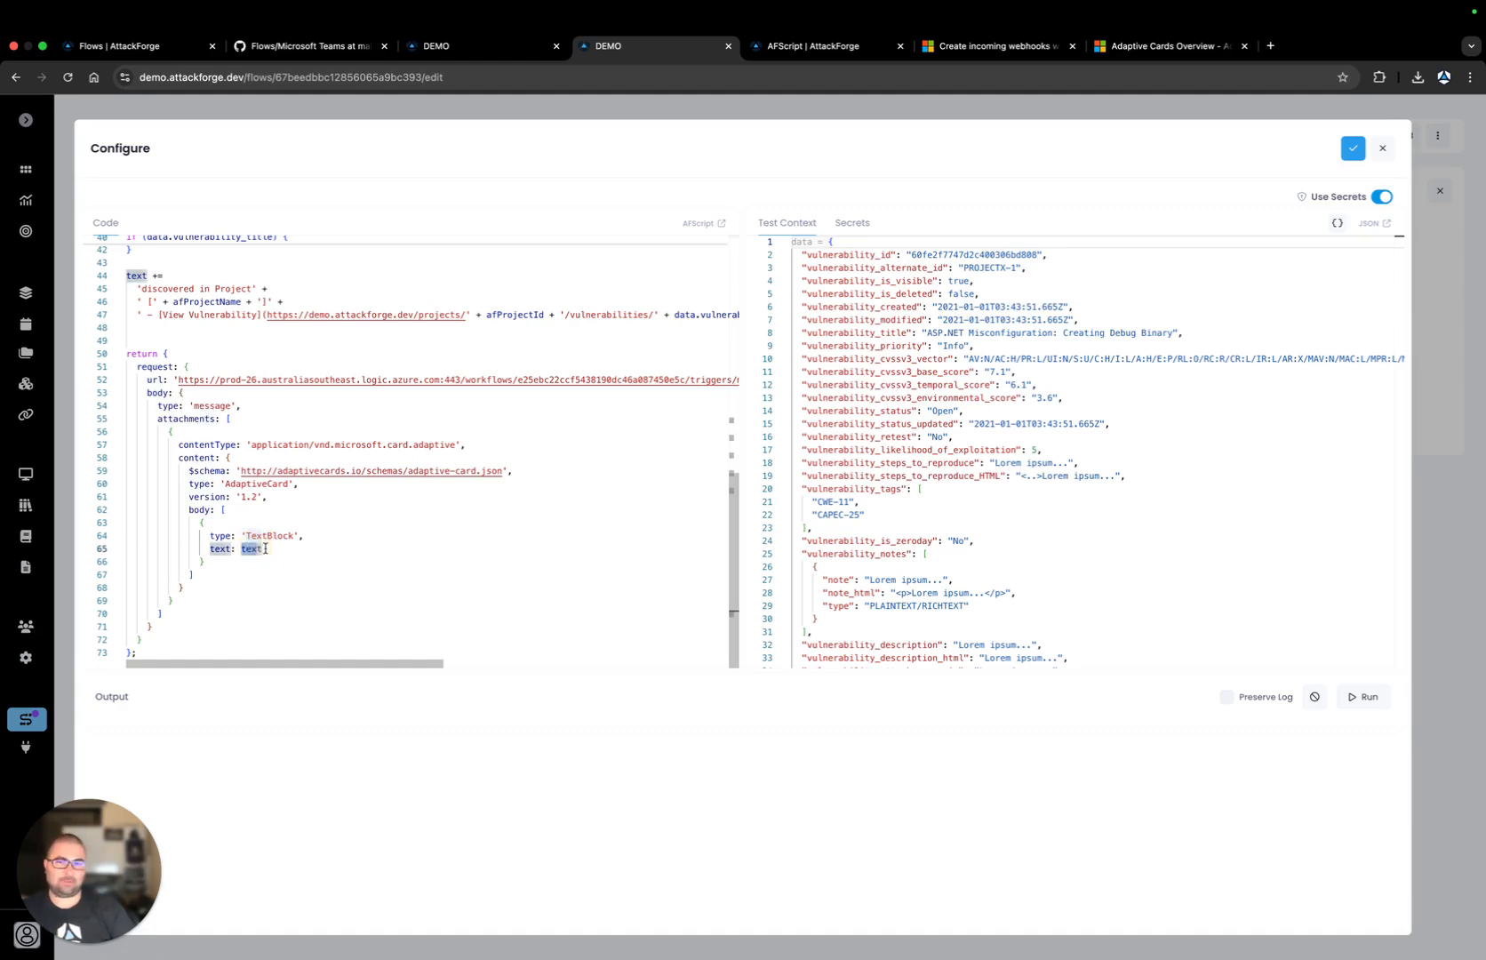
click(240, 548)
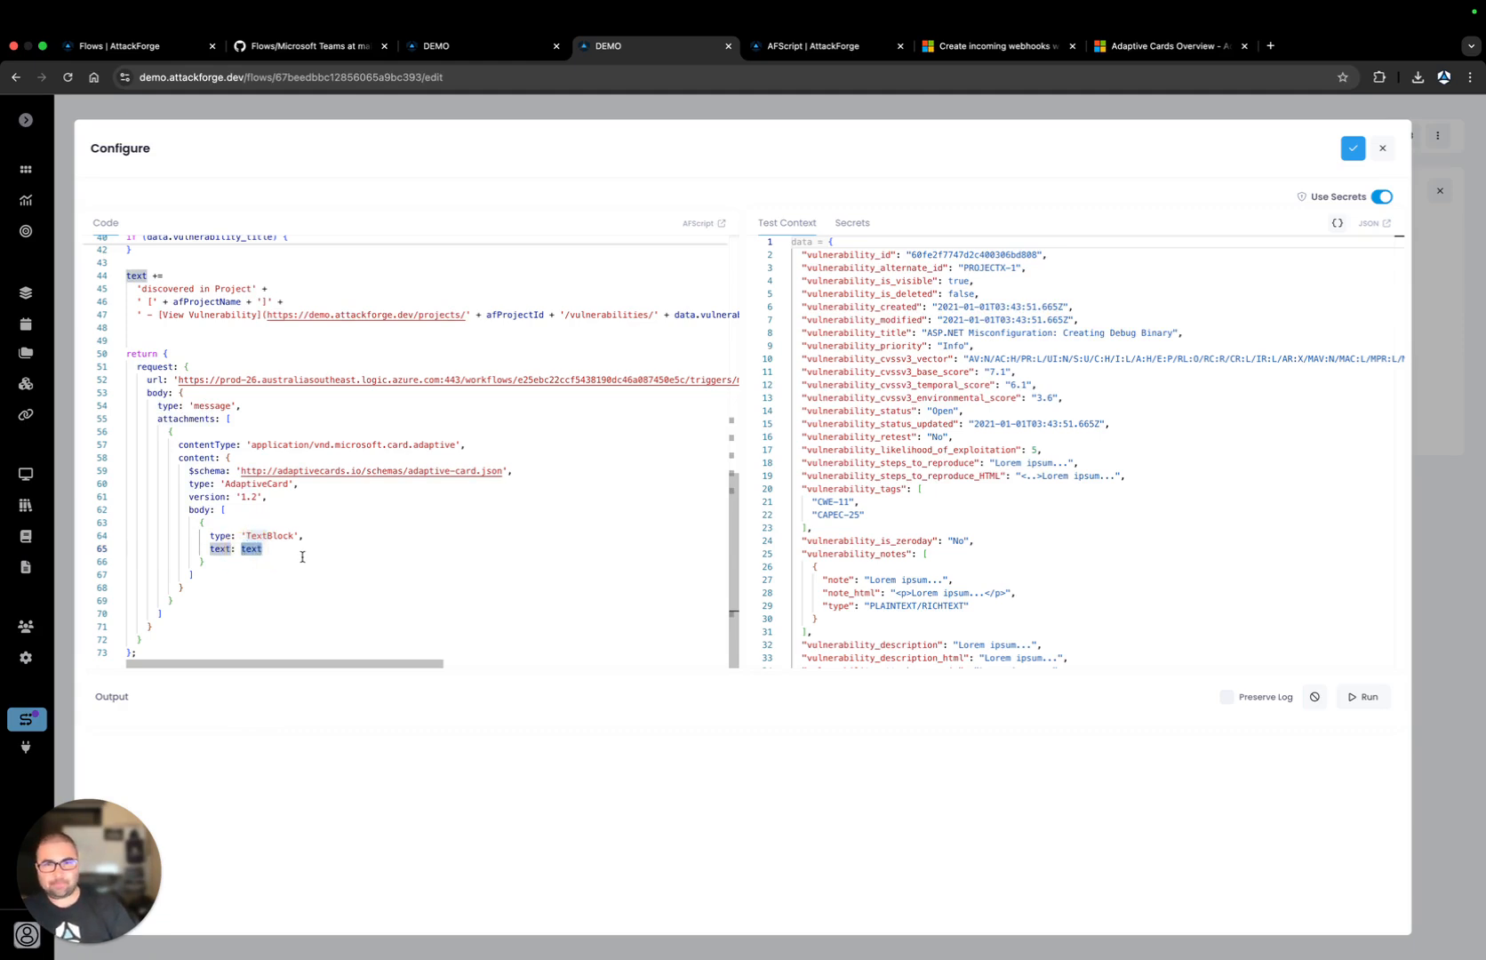
click(1376, 161)
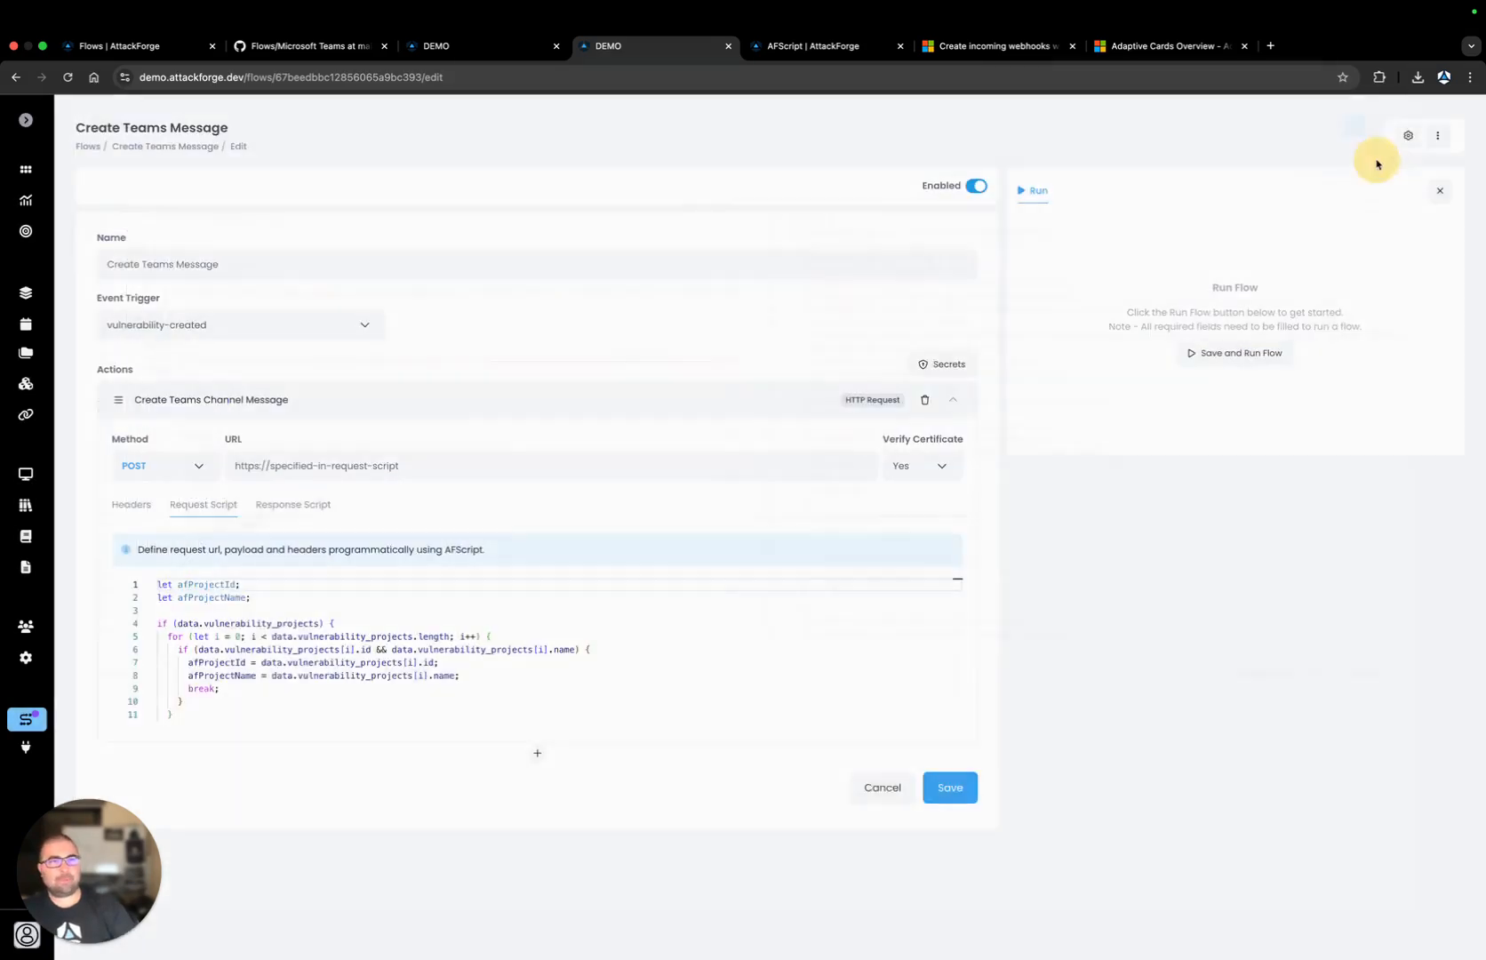
Examine the response script and its test context's statusCode, headers and body in the code editor, and collapse the action
click(313, 512)
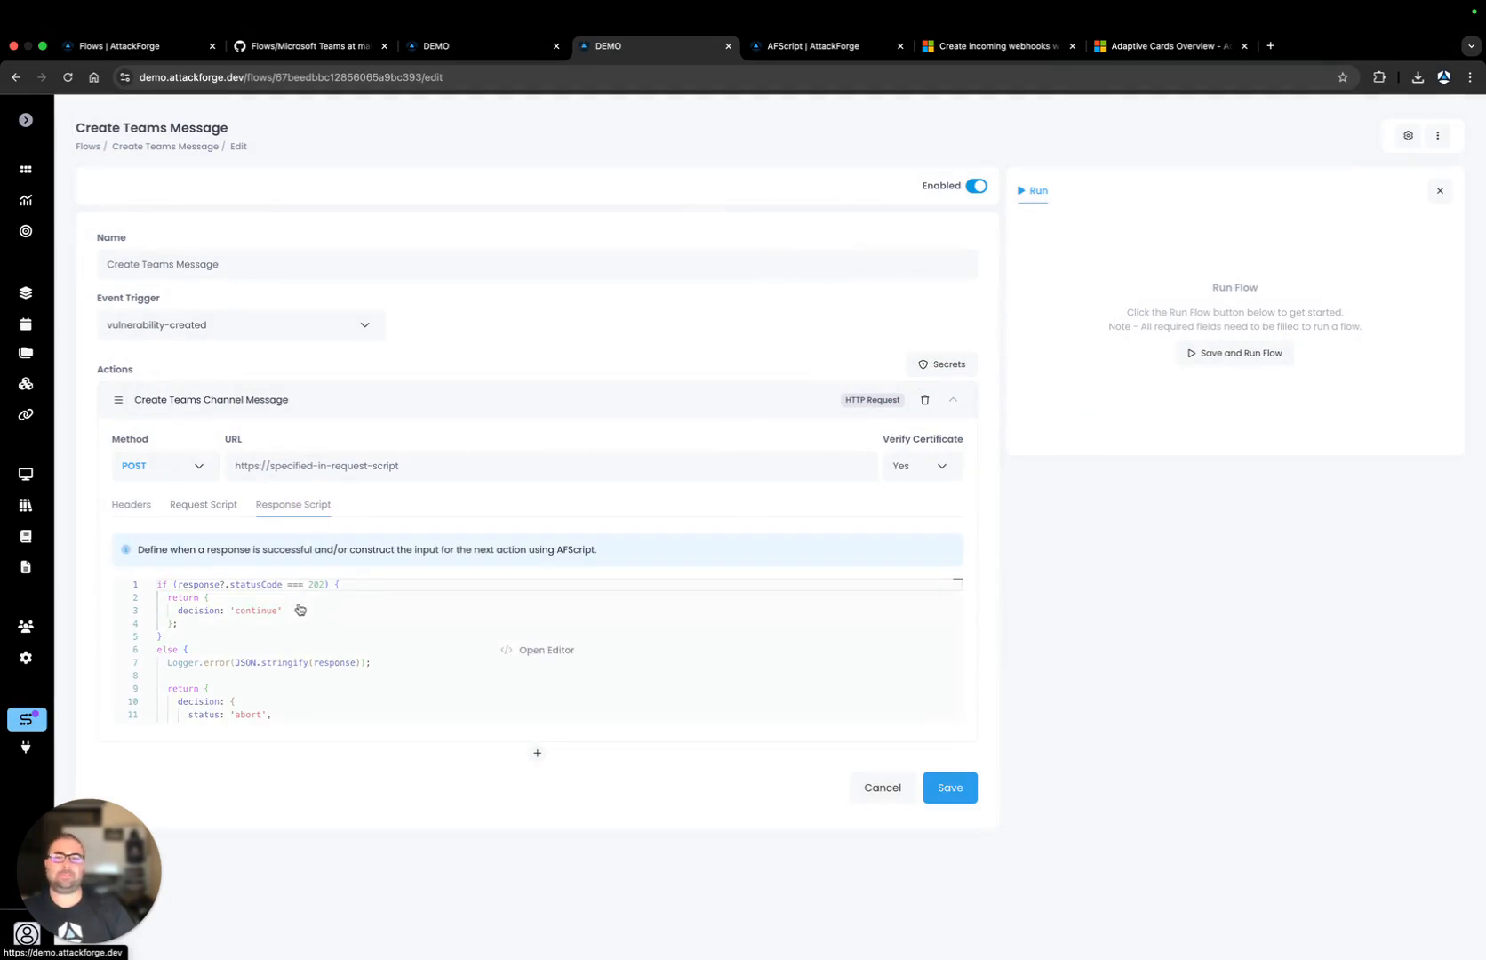
click(293, 619)
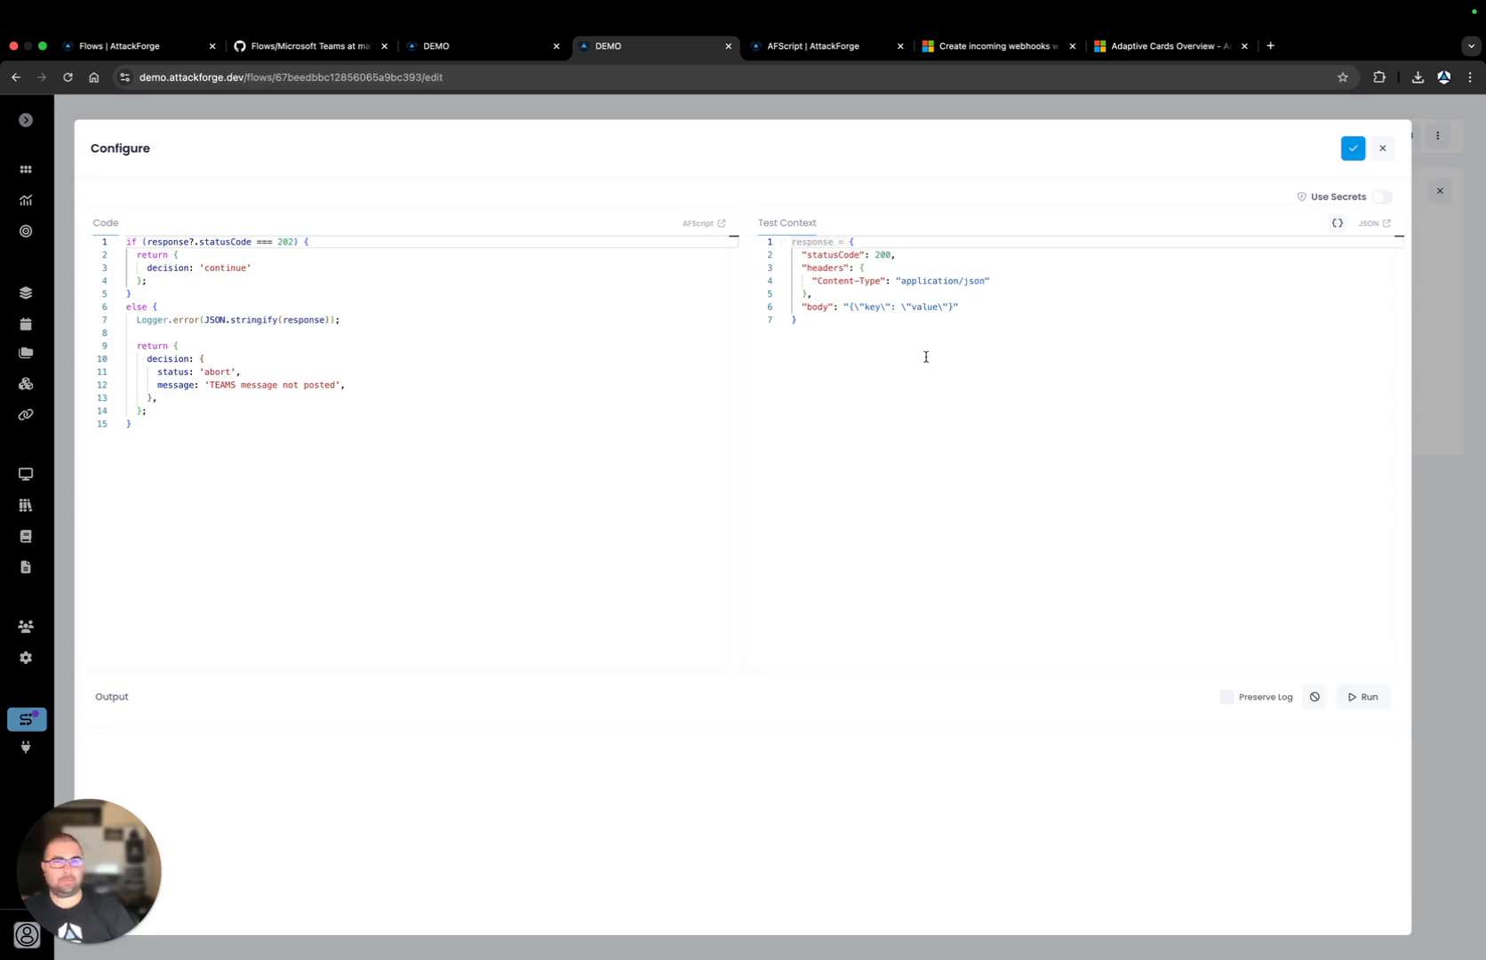
drag(807, 255, 859, 255)
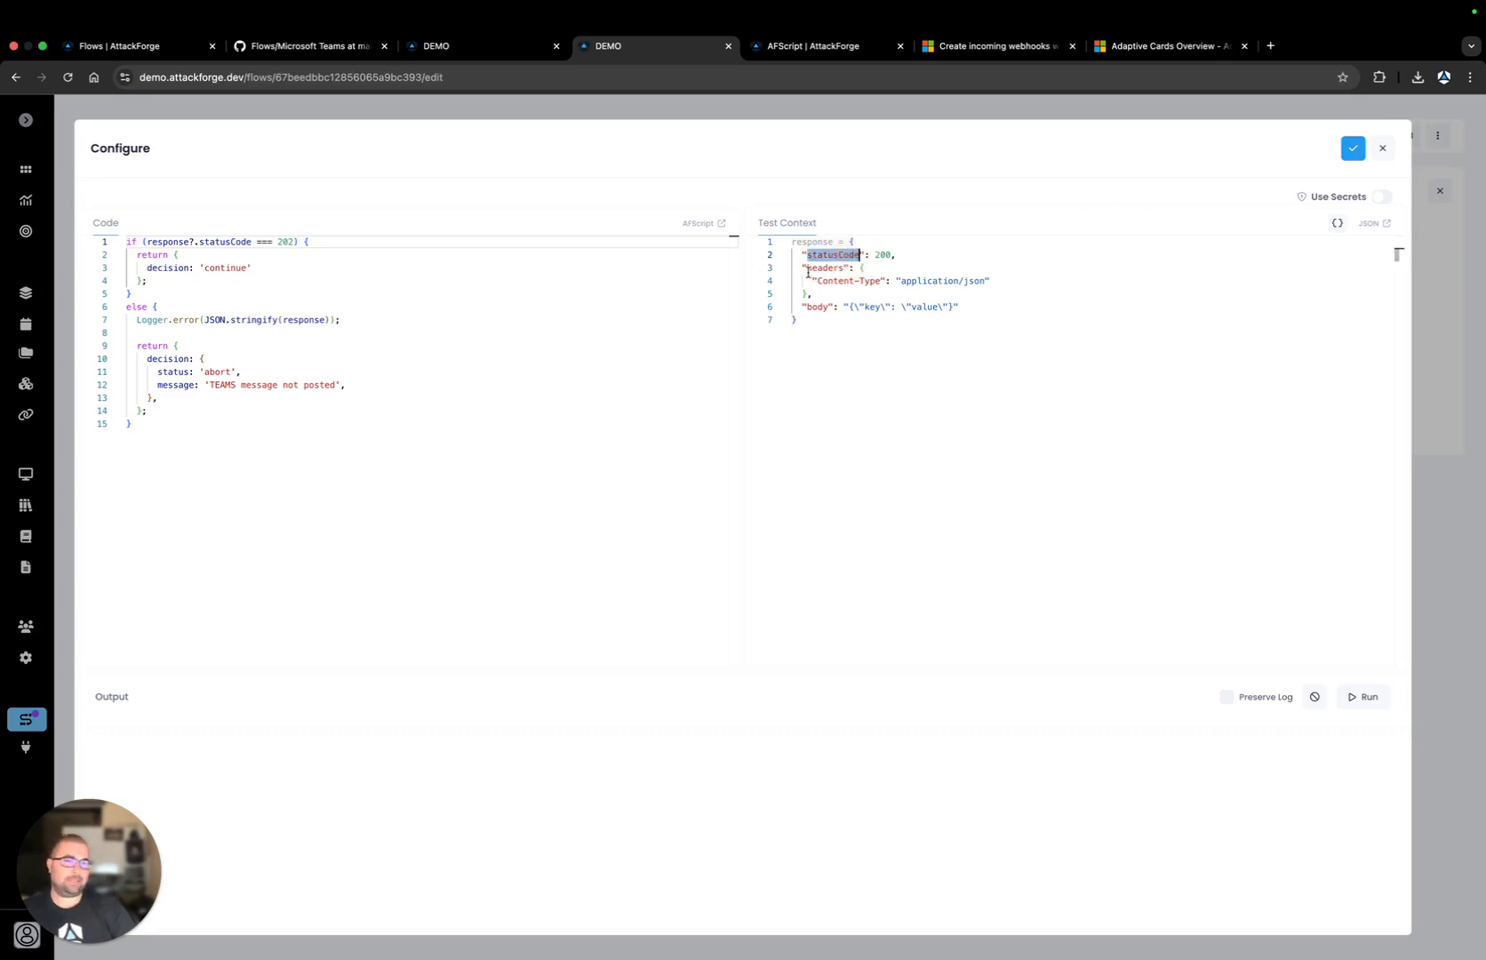
drag(806, 268, 847, 269)
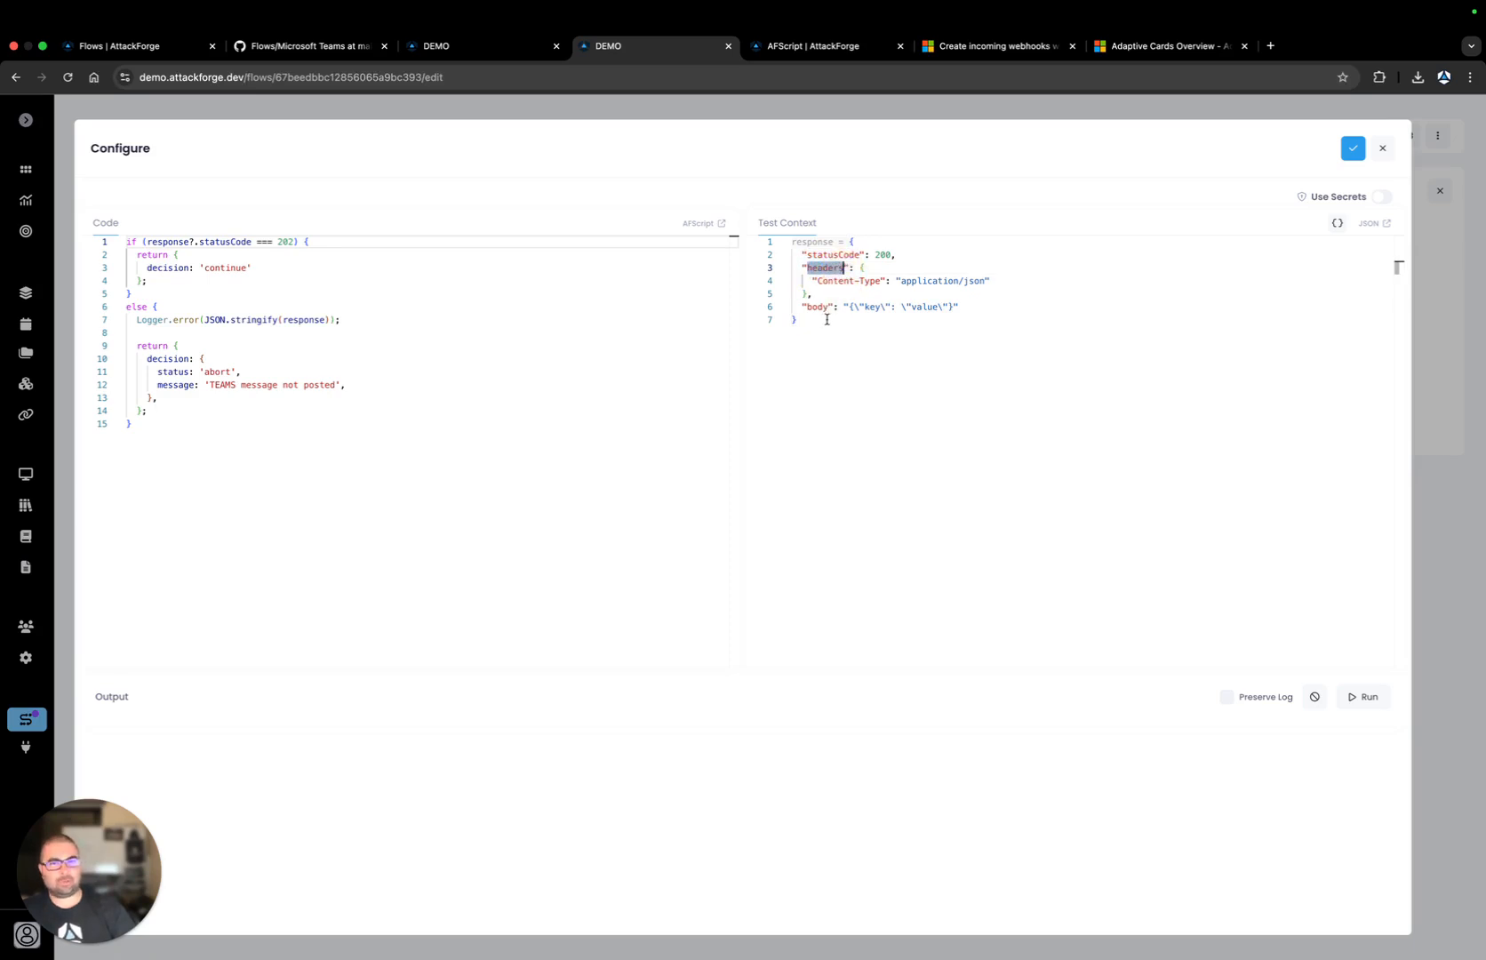
click(806, 305)
double_click(807, 306)
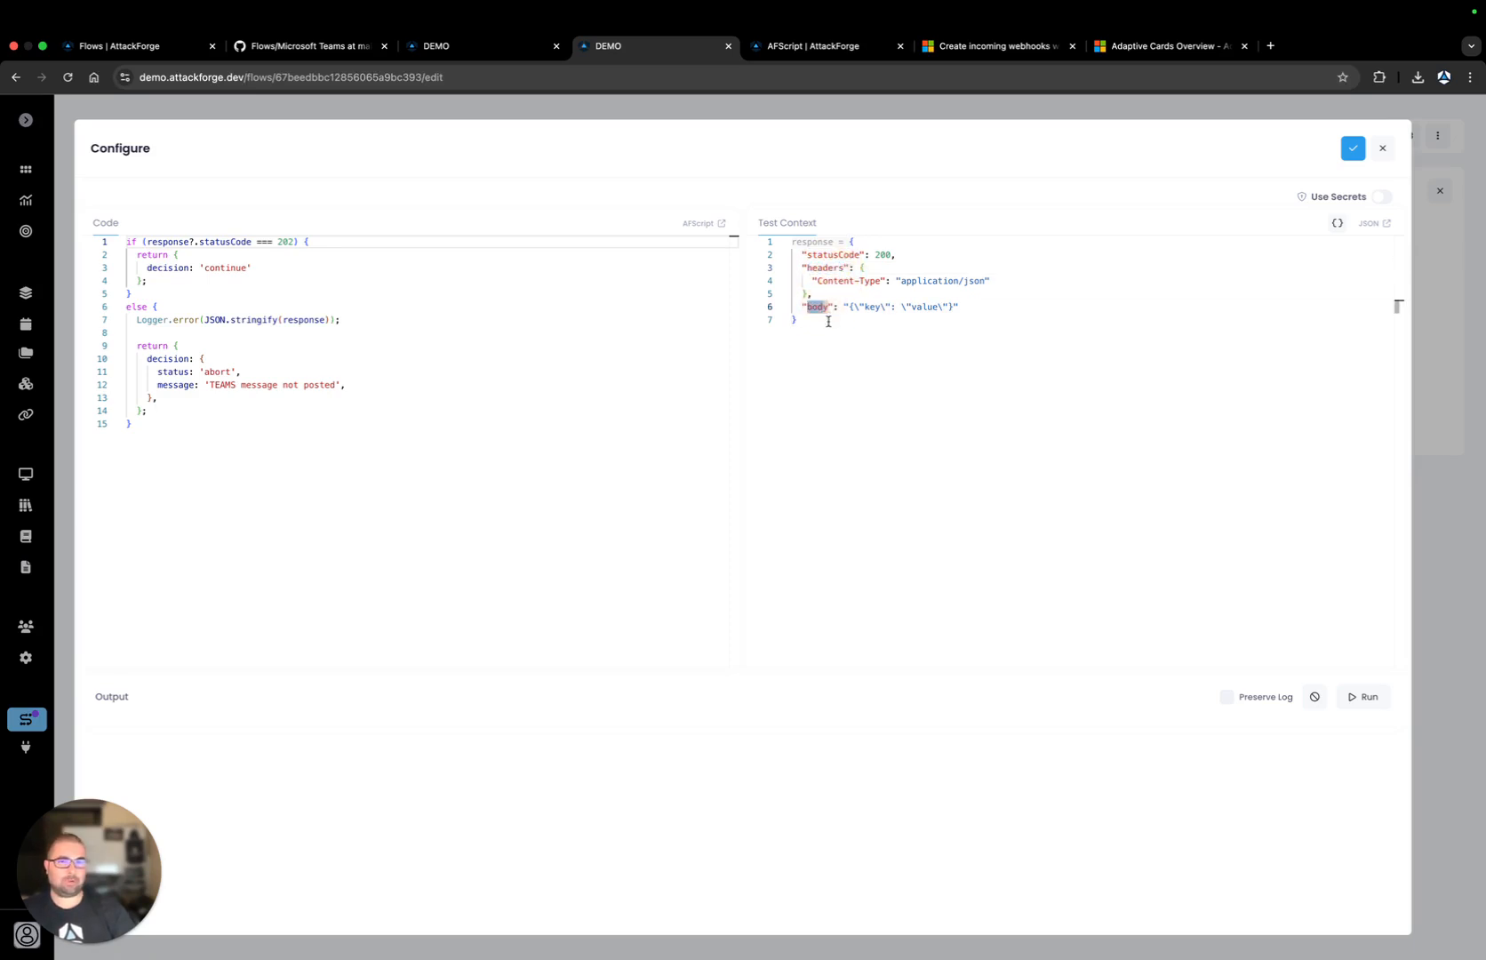
click(584, 358)
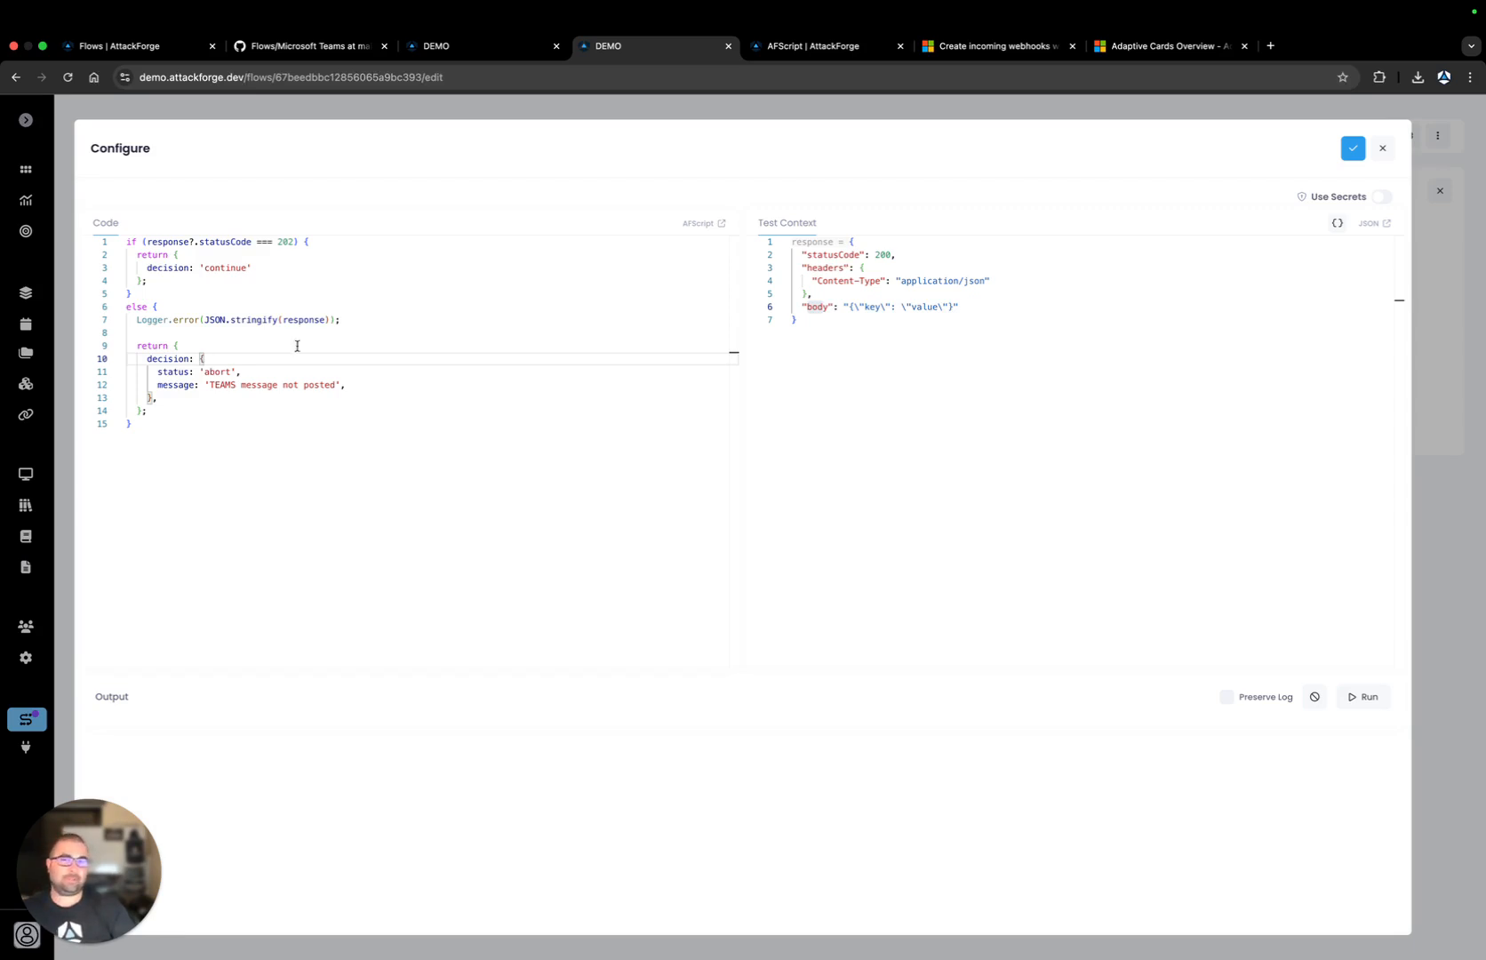
click(1383, 148)
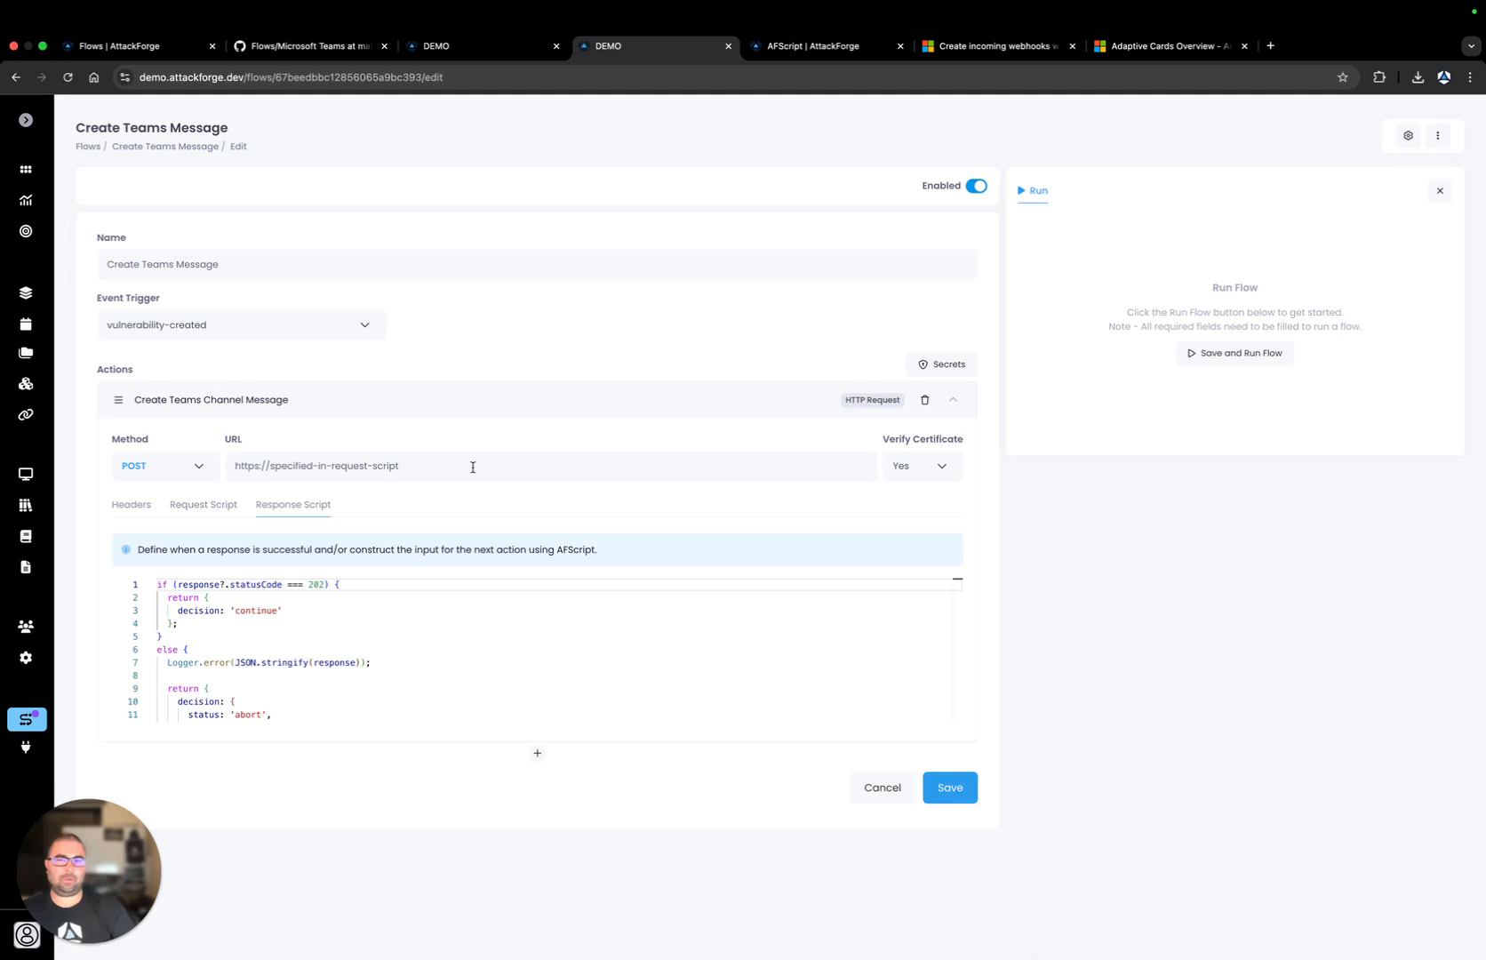
click(461, 410)
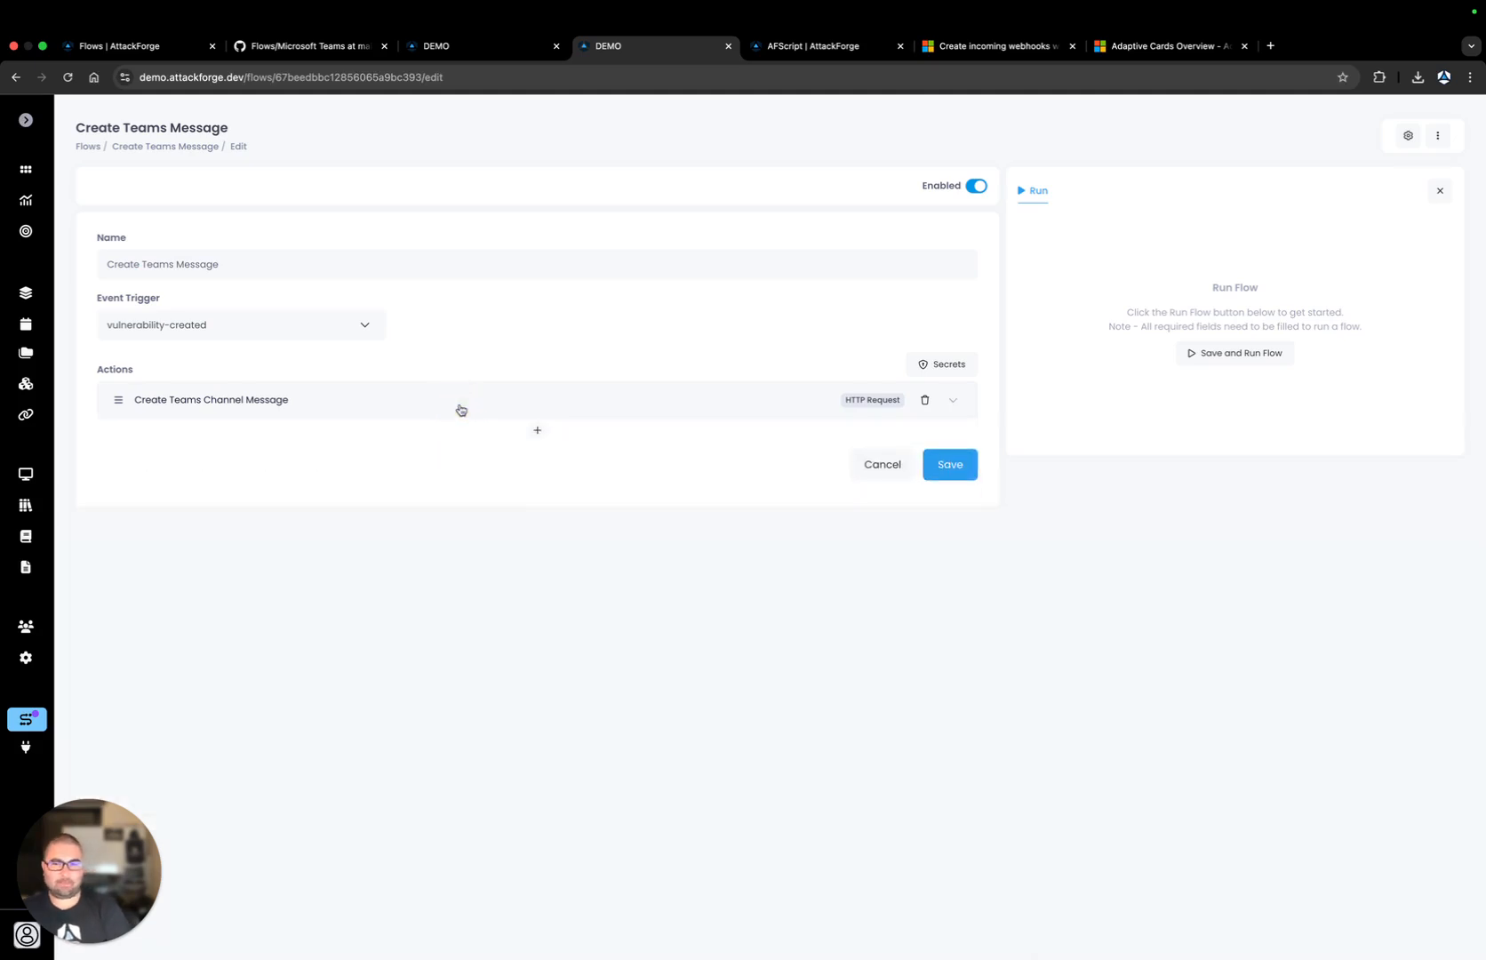